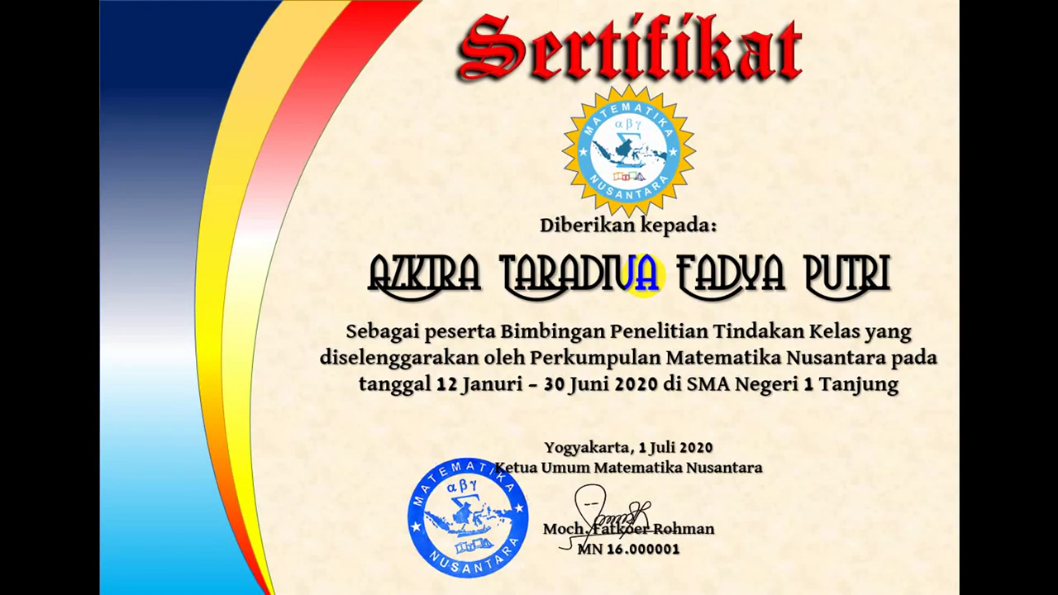
- Advance through the blue and cream sample certificates, then exit the slideshow
left_click(545, 236)
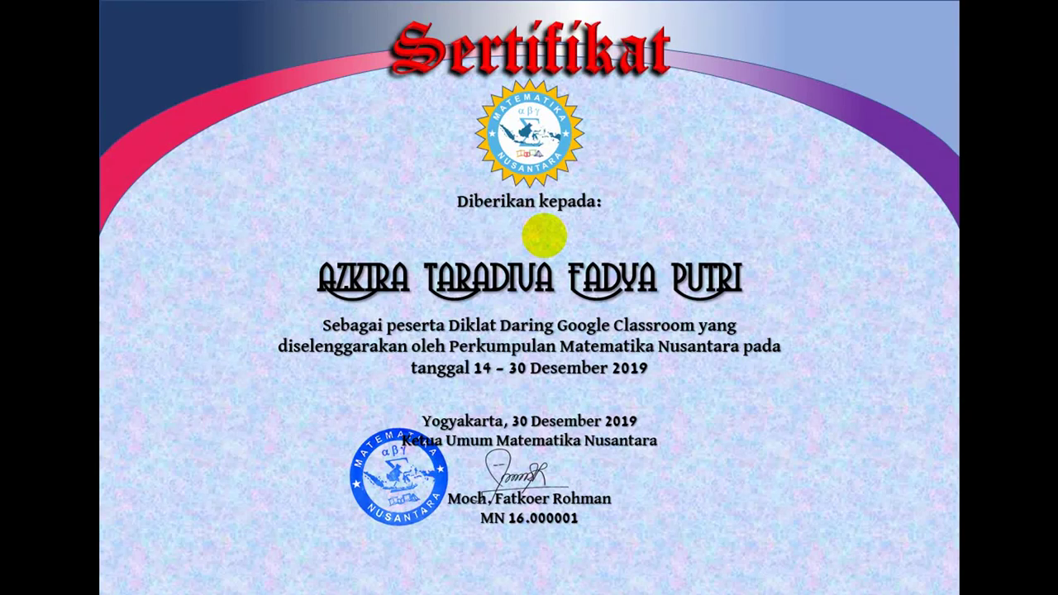
left_click(545, 236)
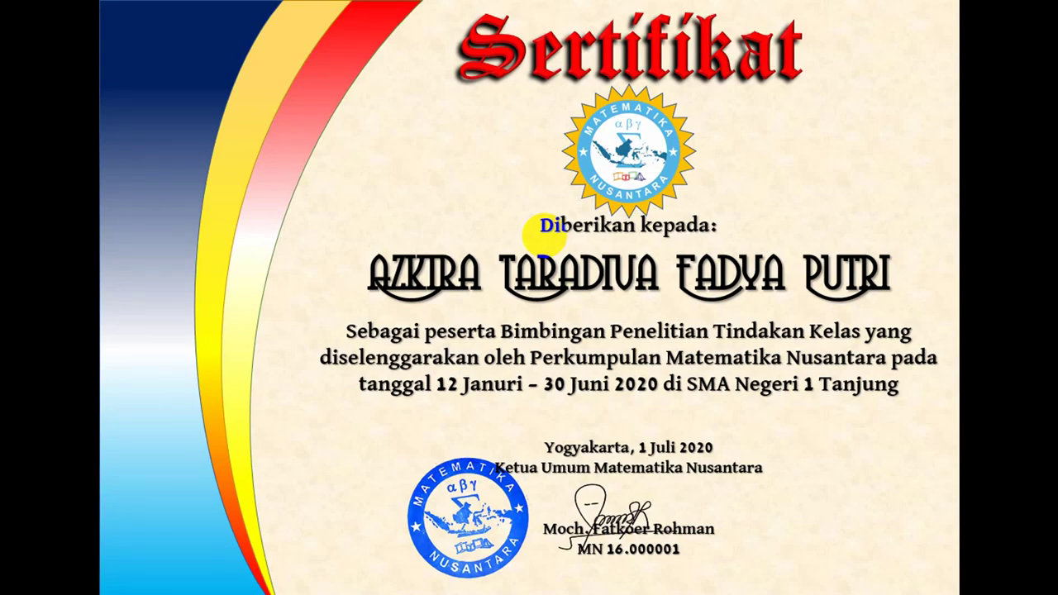
key("Escape")
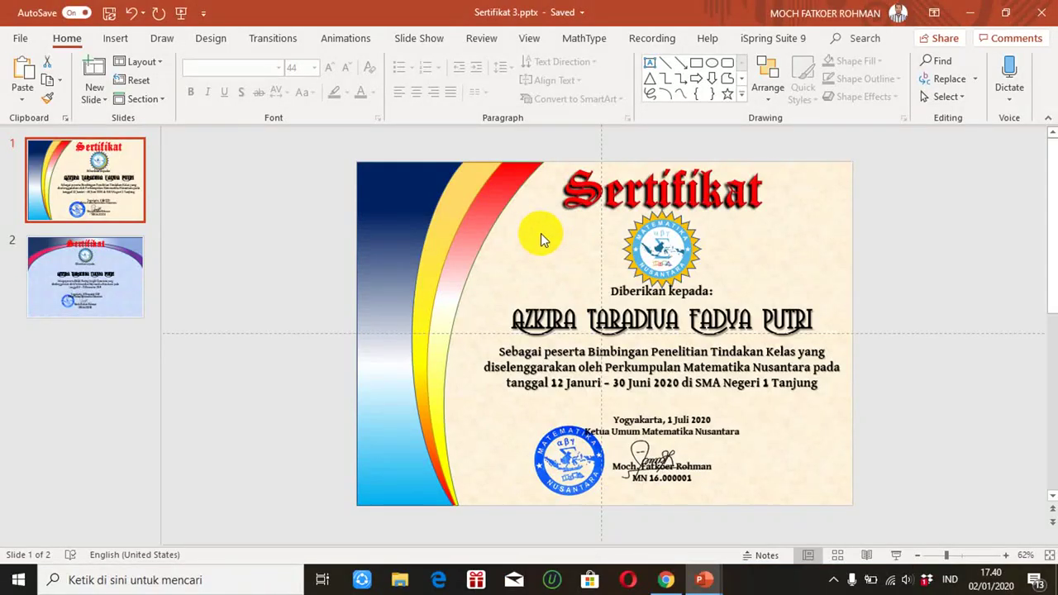
- Add a new slide 3 after slide 2 and bring up the custom slide size settings
left_click(112, 277)
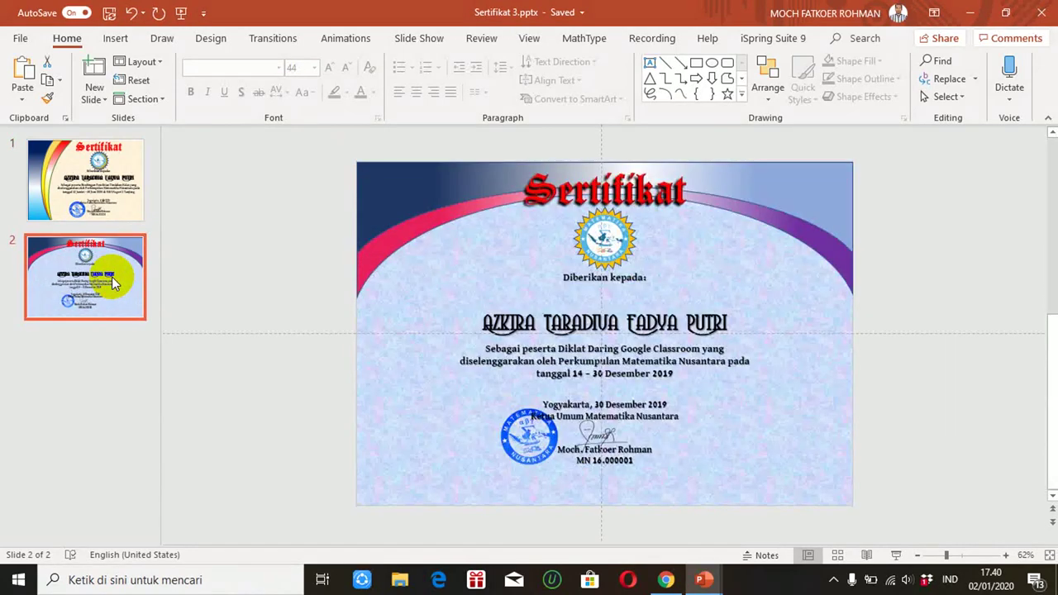
key("ctrl+m")
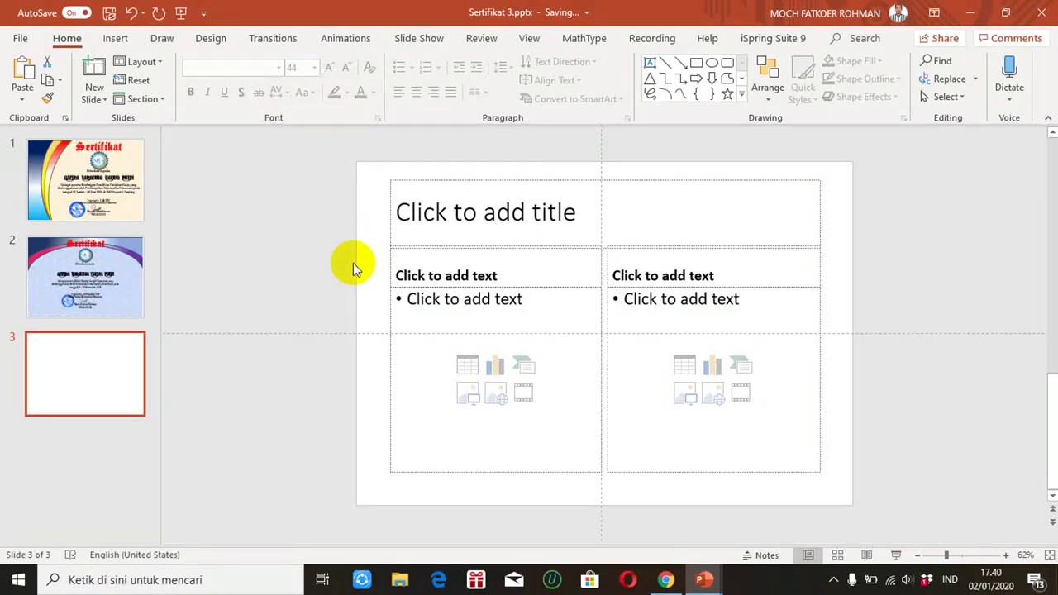
left_click(211, 42)
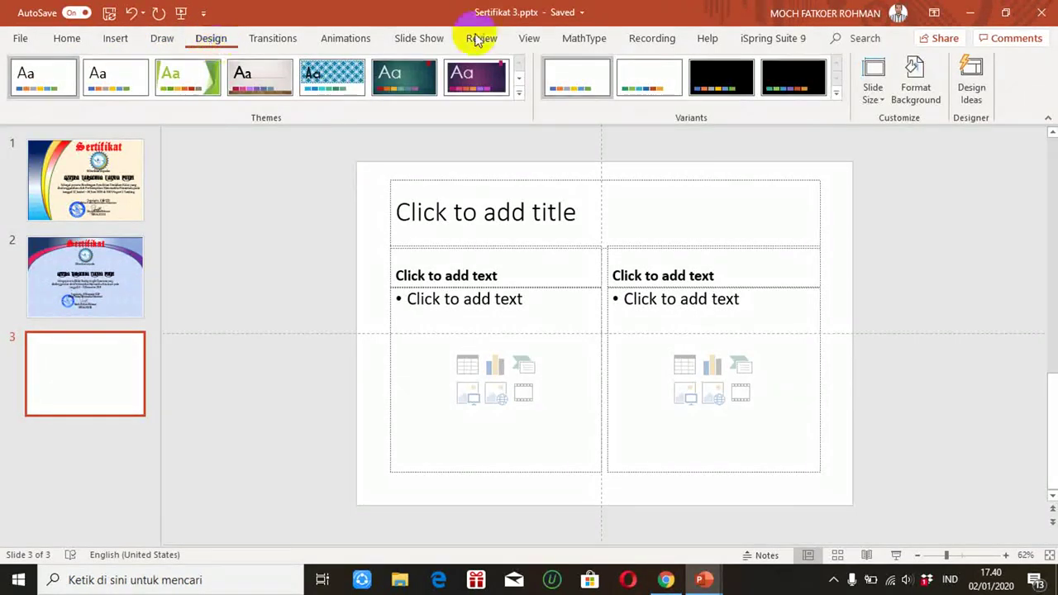
left_click(879, 101)
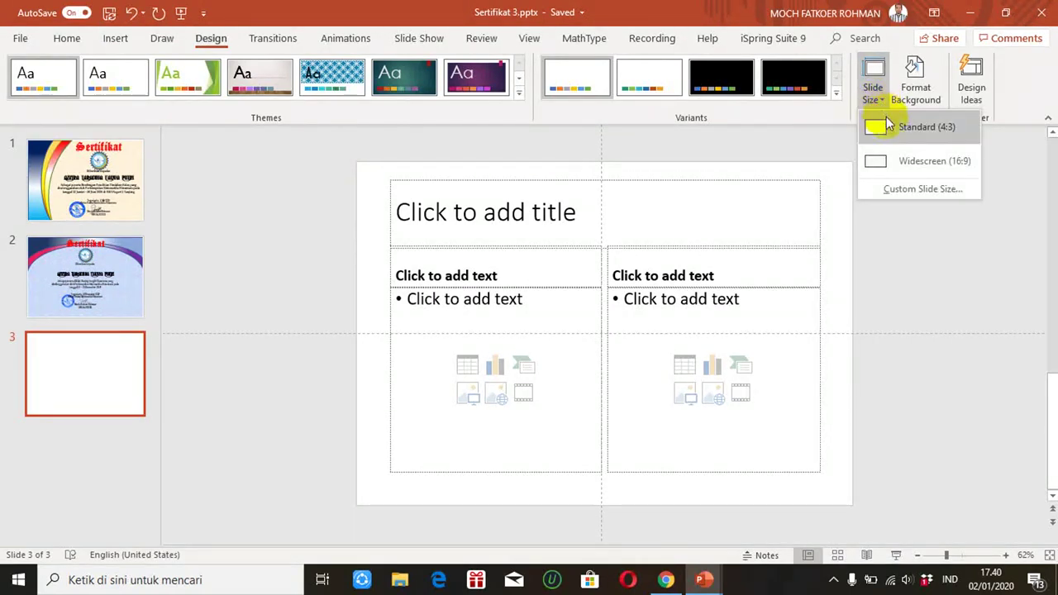
left_click(899, 190)
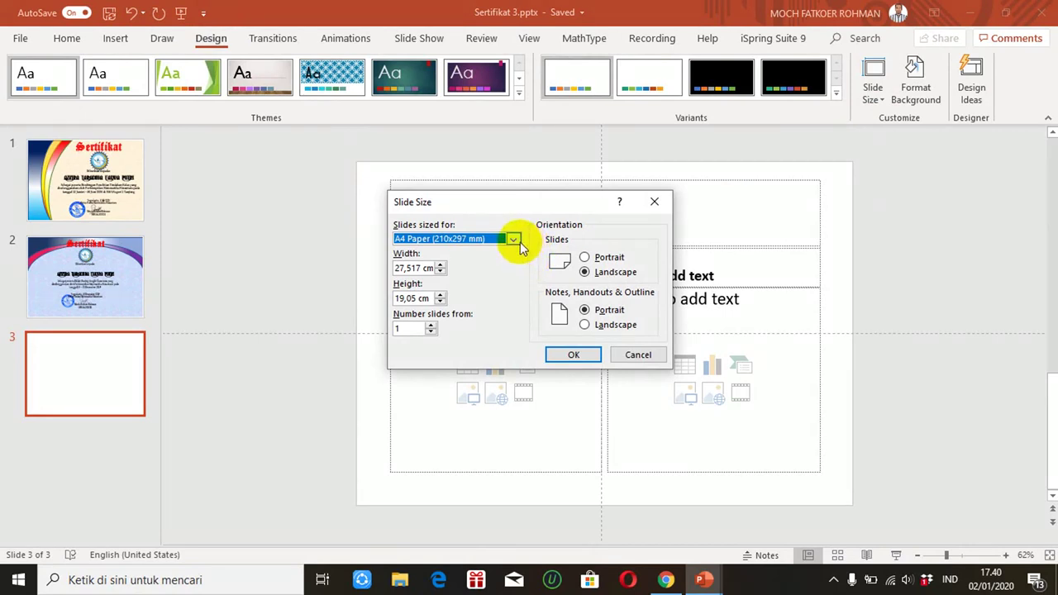
- Size the slides for A4 Paper in landscape, with notes and handouts also landscape
left_click(516, 240)
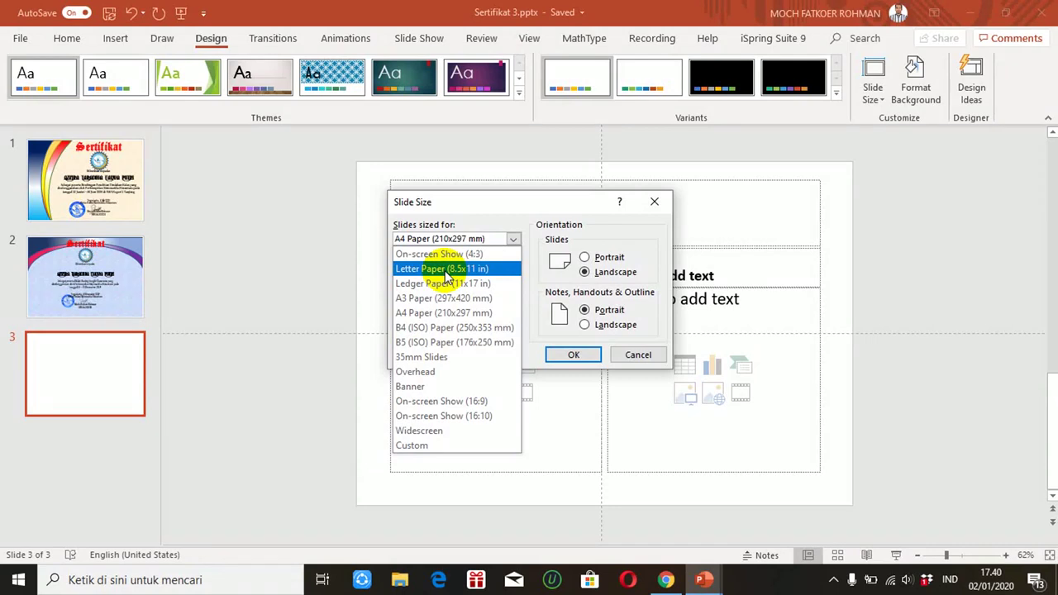
left_click(419, 315)
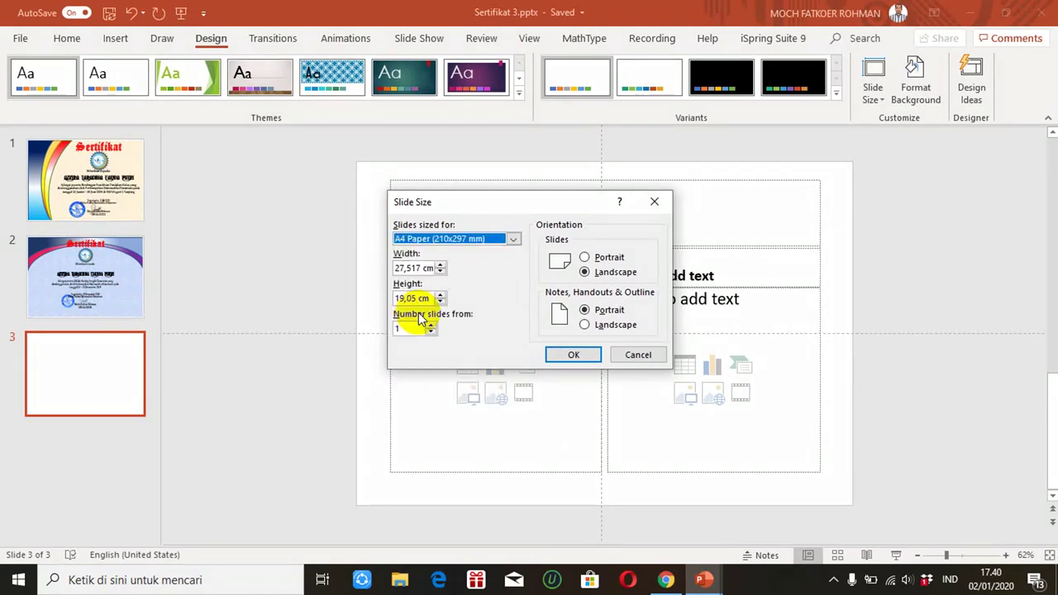
left_click(584, 258)
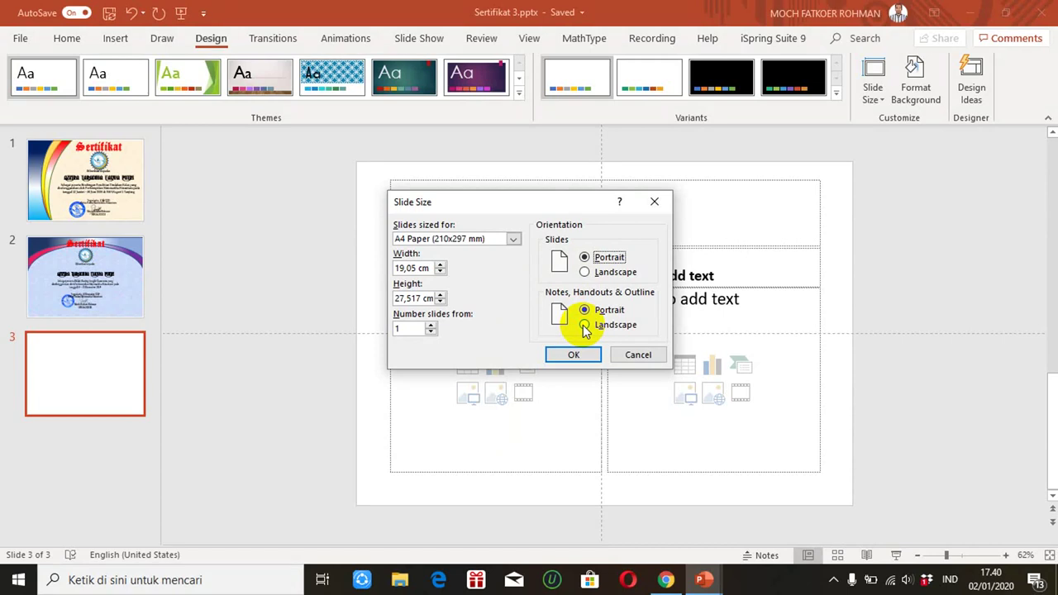
left_click(585, 272)
left_click(584, 325)
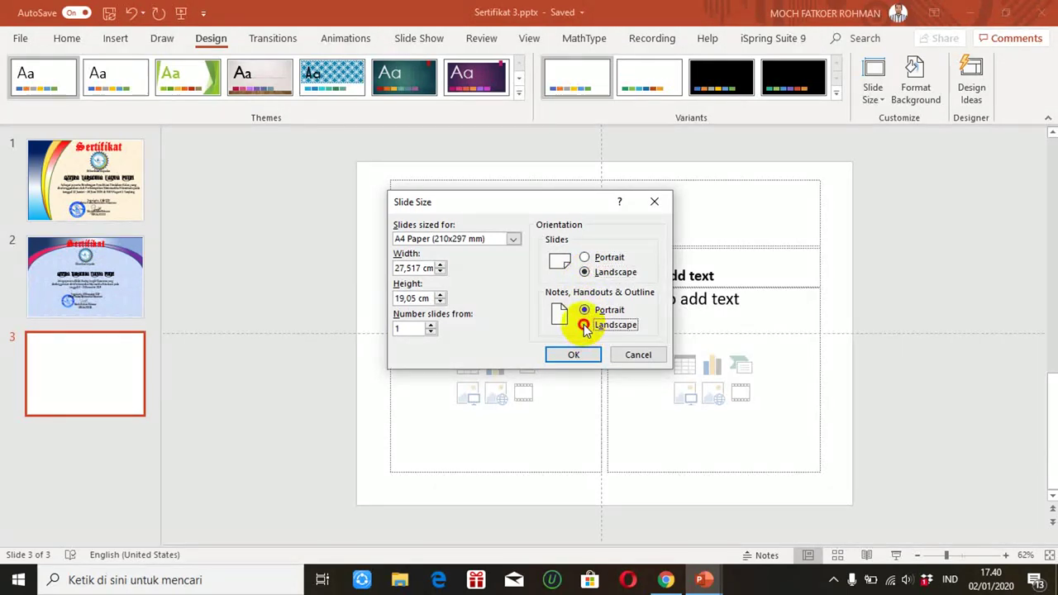
left_click(574, 354)
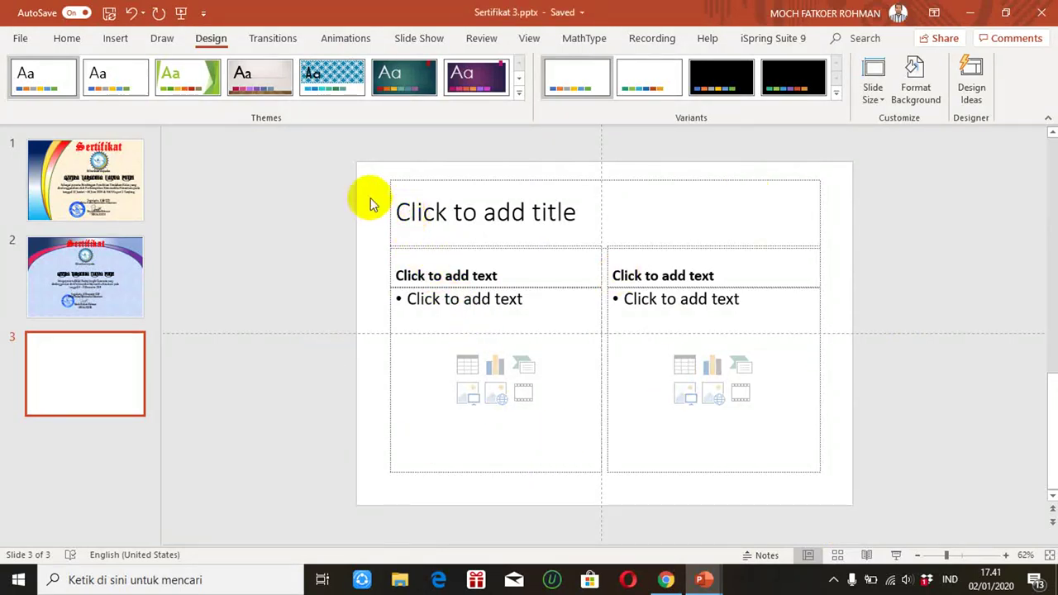
left_click(206, 41)
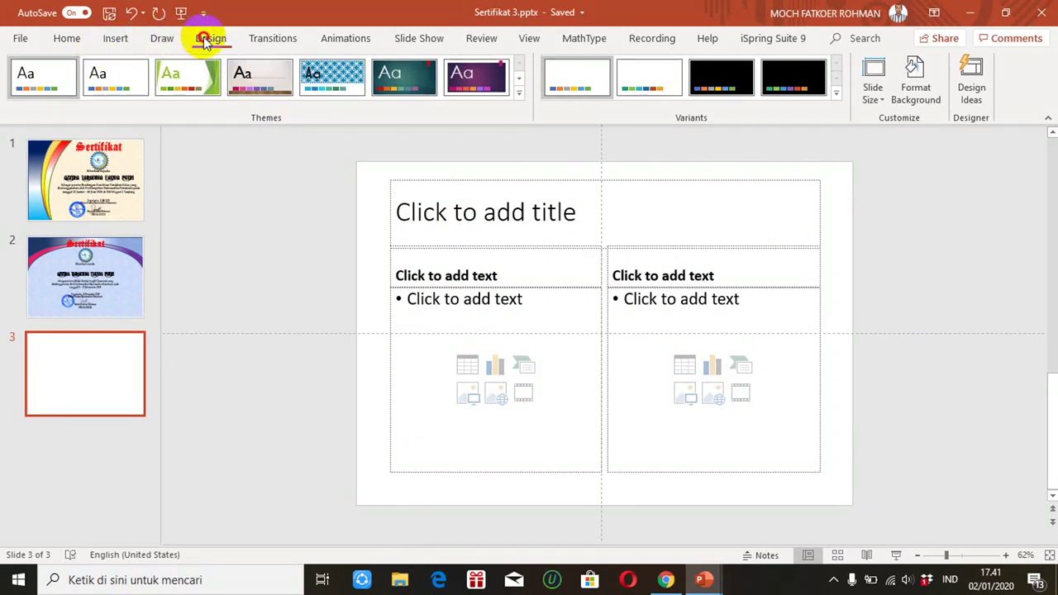
- Give slide 3 the Blank layout from the Home tab's Layout list
left_click(69, 41)
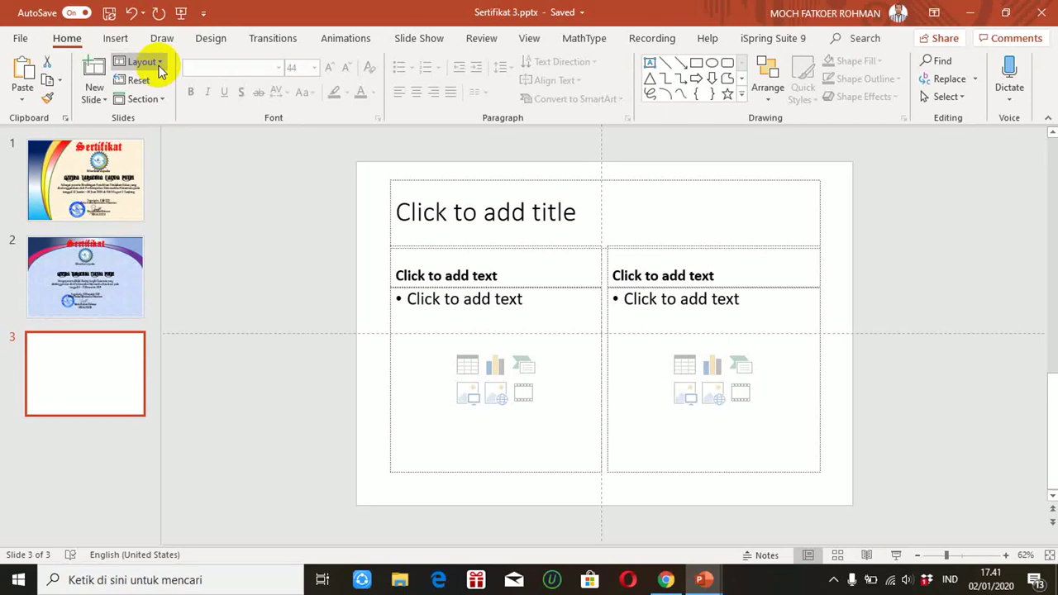
left_click(157, 63)
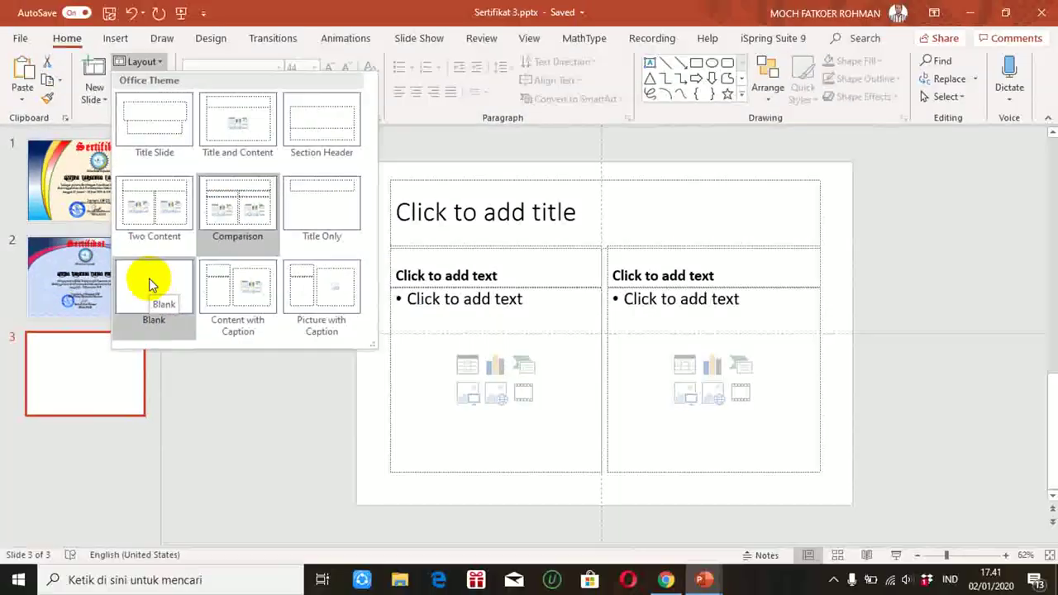
left_click(459, 318)
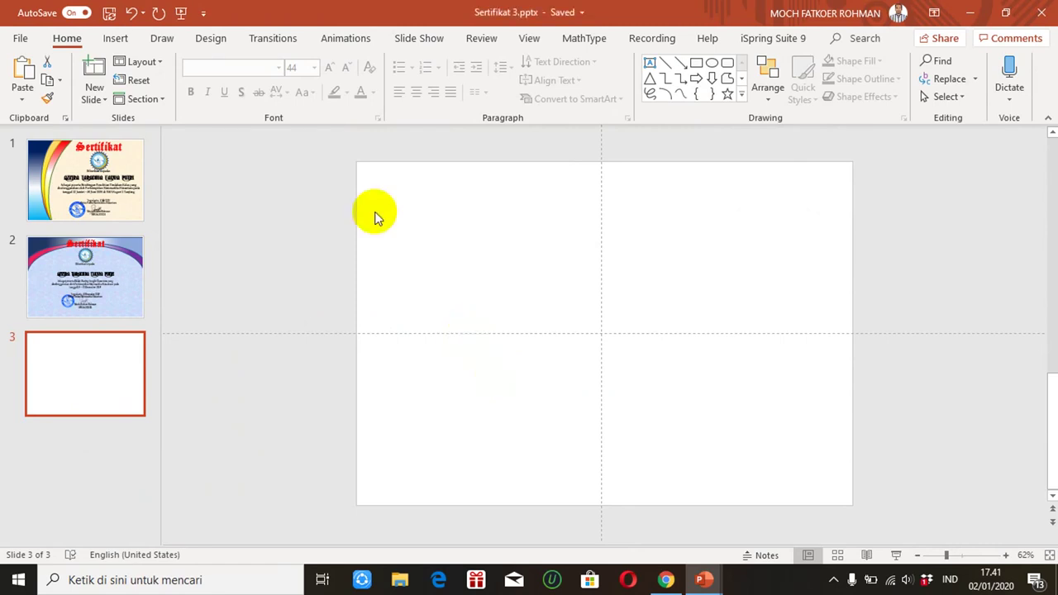
- Draw a blue rectangle down slide 3's full left edge and widen it slightly
left_click(117, 39)
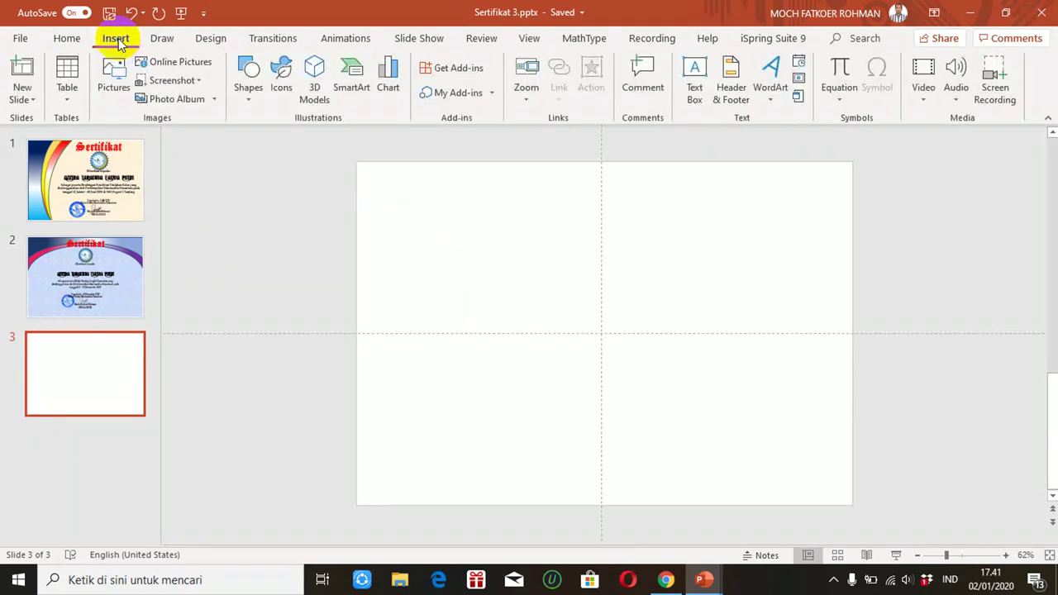
left_click(248, 93)
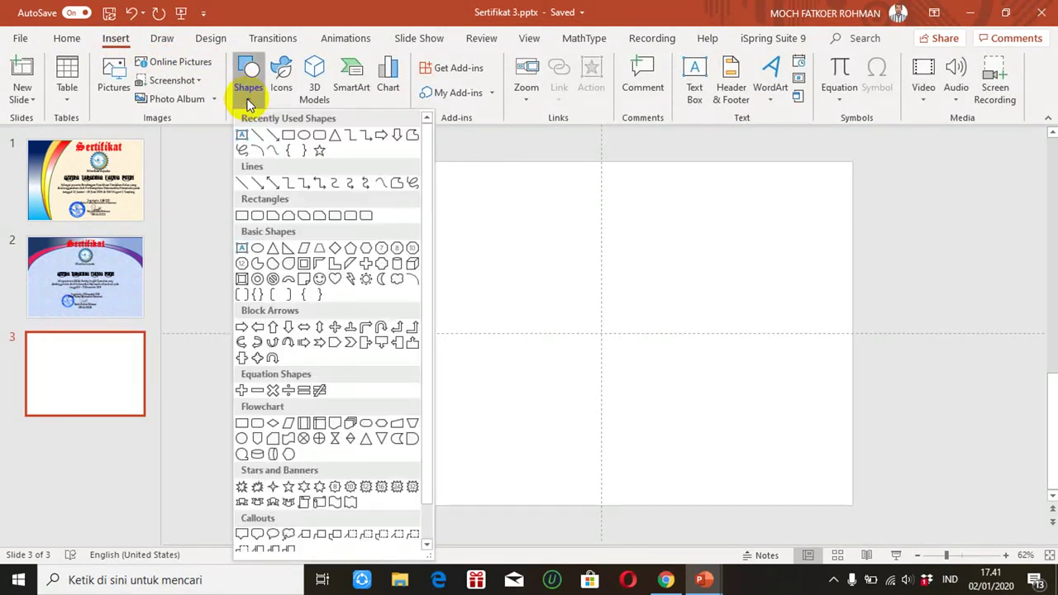
left_click(288, 136)
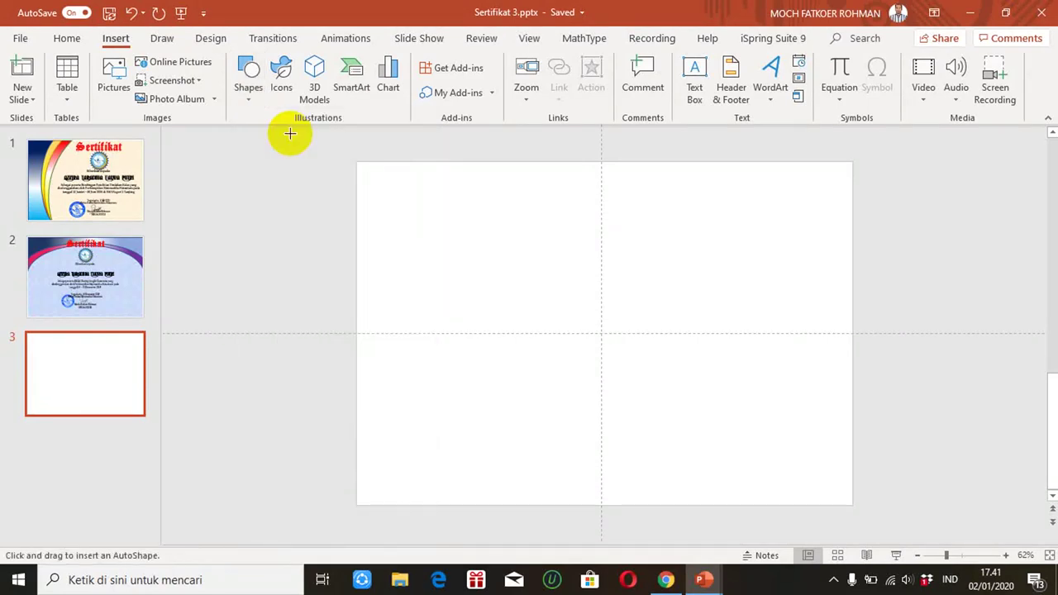
mouse_move(355, 161)
left_mouse_down()
mouse_move(438, 359)
mouse_move(465, 522)
mouse_move(463, 507)
left_mouse_up()
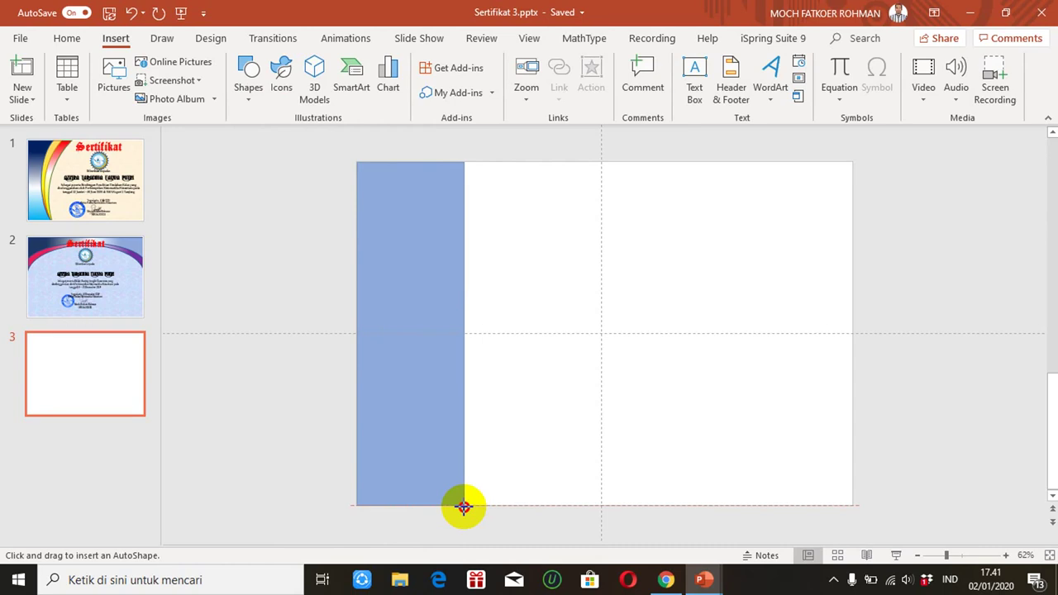
mouse_move(464, 507)
left_mouse_down()
mouse_move(485, 505)
mouse_move(456, 505)
left_mouse_up()
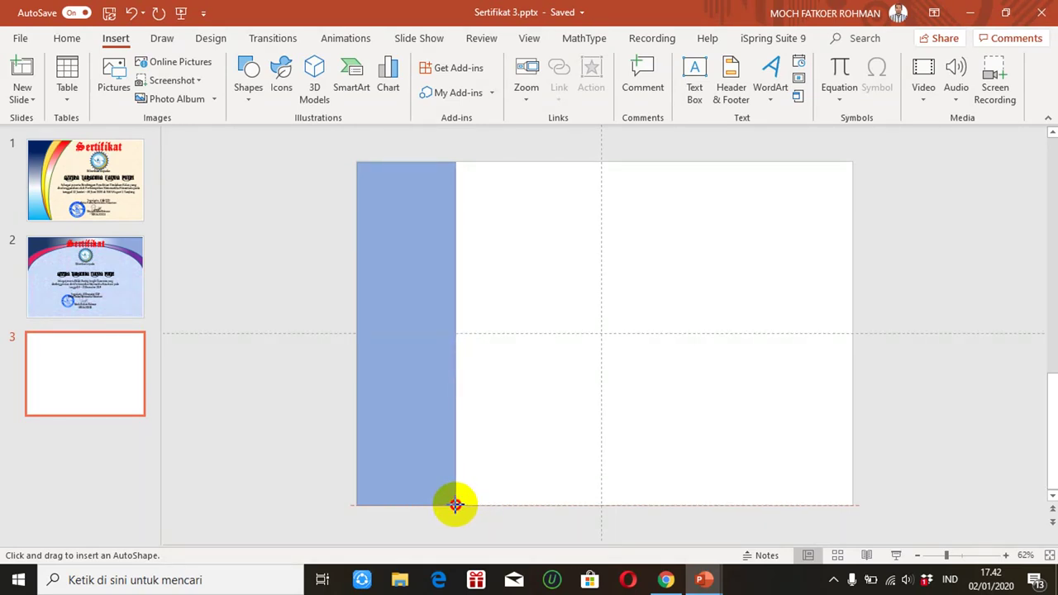
left_click_drag(455, 506, 456, 506)
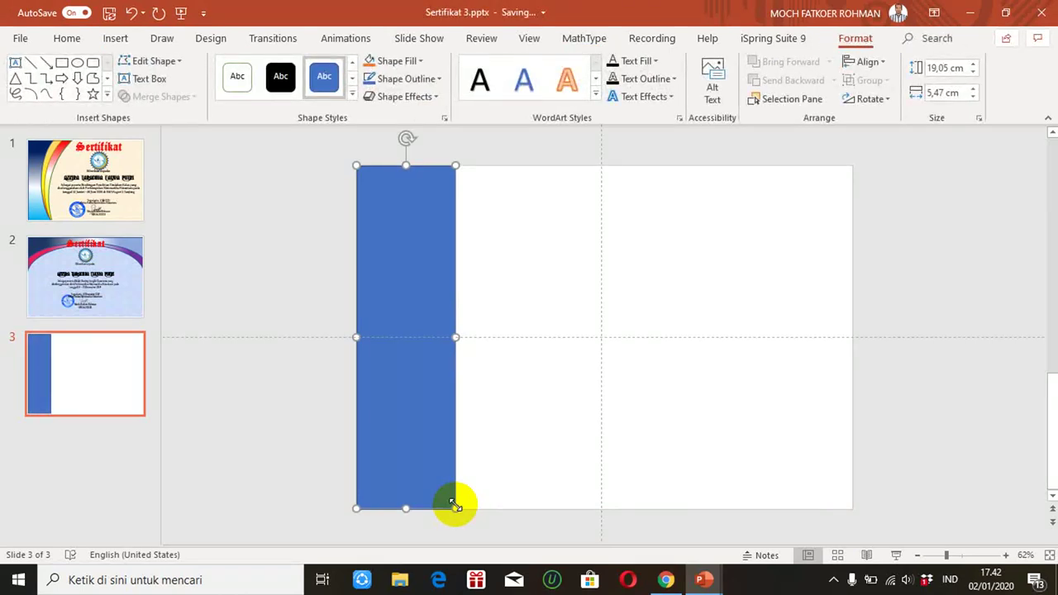
left_click_drag(456, 336, 467, 336)
left_click(580, 326)
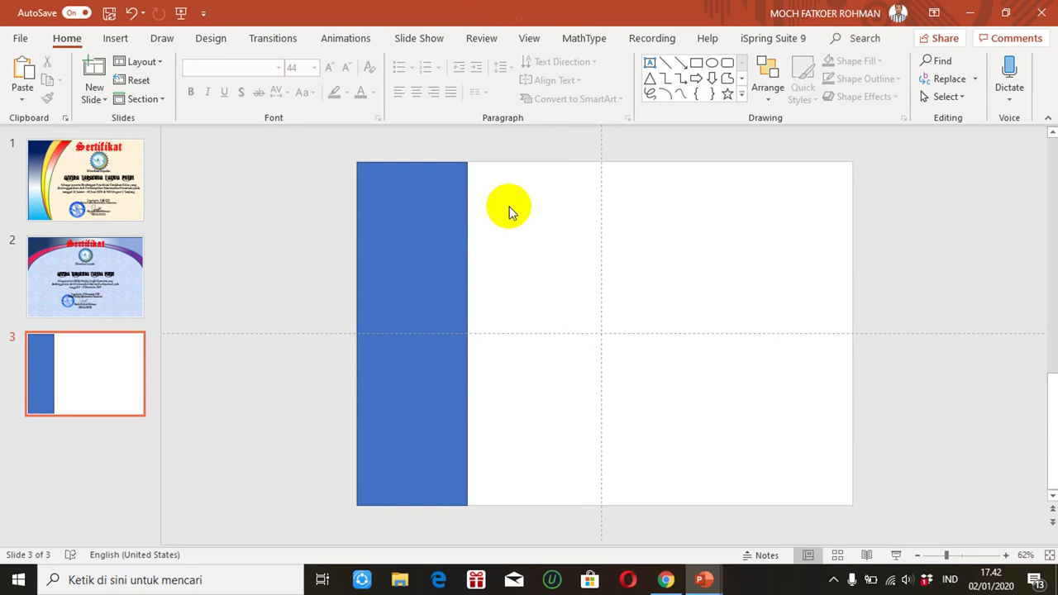
left_click(120, 39)
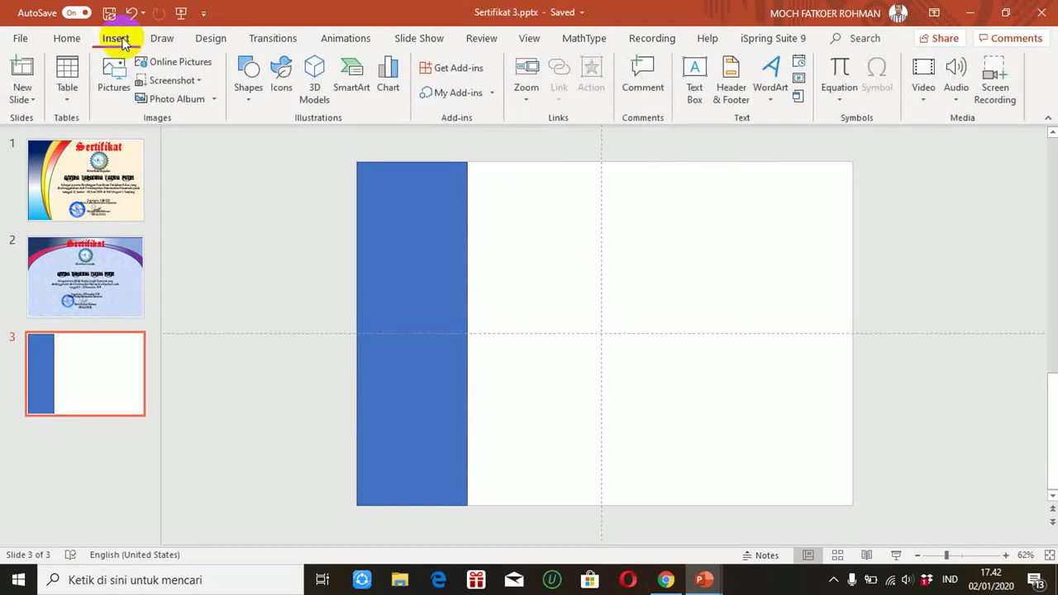
- Draw a tall oval and stretch it to 24.34 × 10.3 cm past the slide's top and bottom
left_click(251, 93)
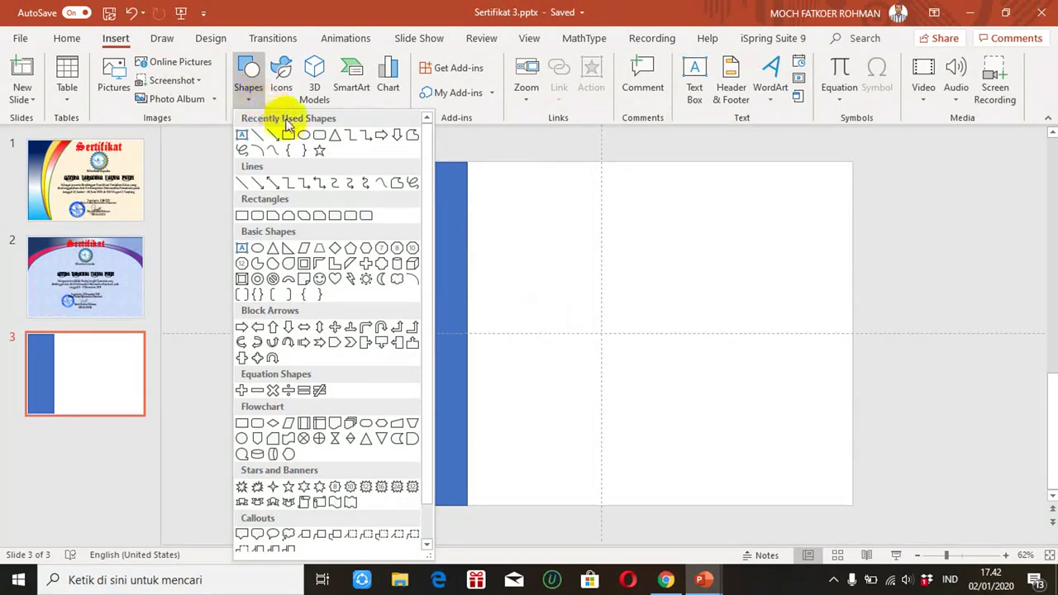
left_click(302, 136)
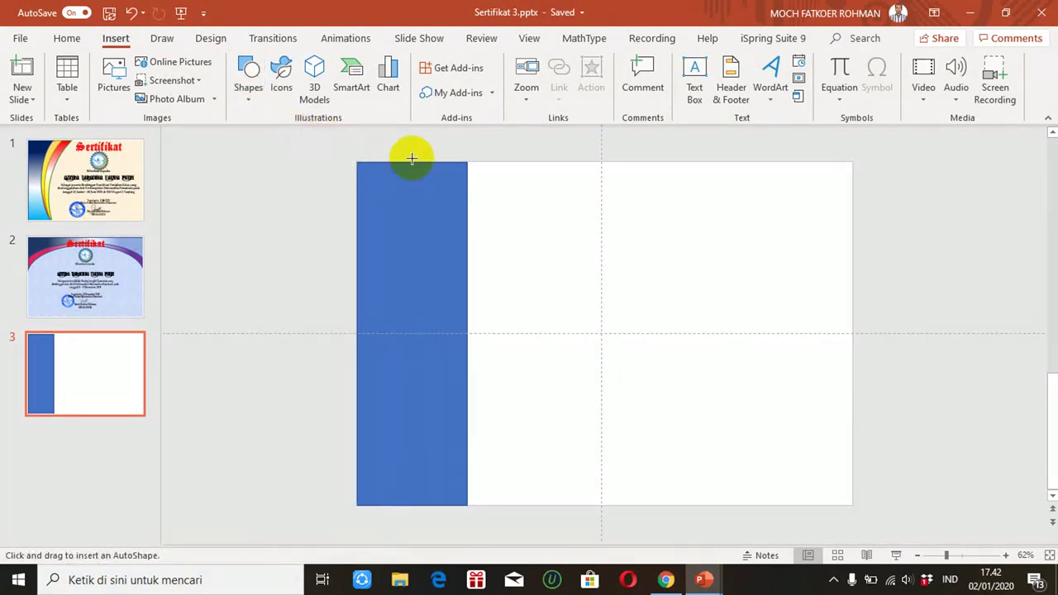
mouse_move(506, 135)
left_mouse_down()
mouse_move(574, 377)
mouse_move(682, 532)
left_mouse_up()
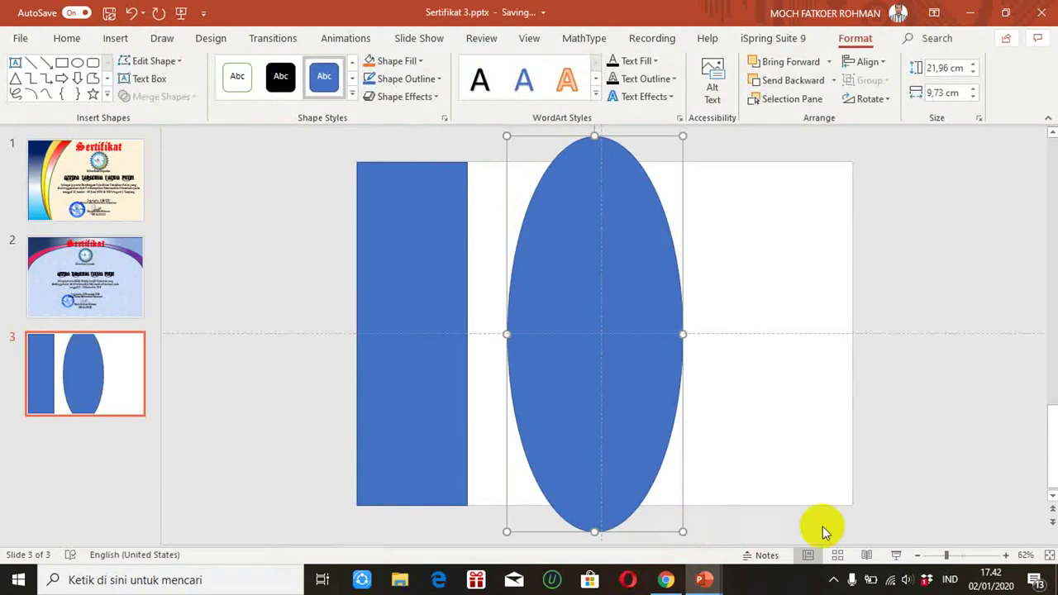
left_click(917, 557)
left_click(917, 556)
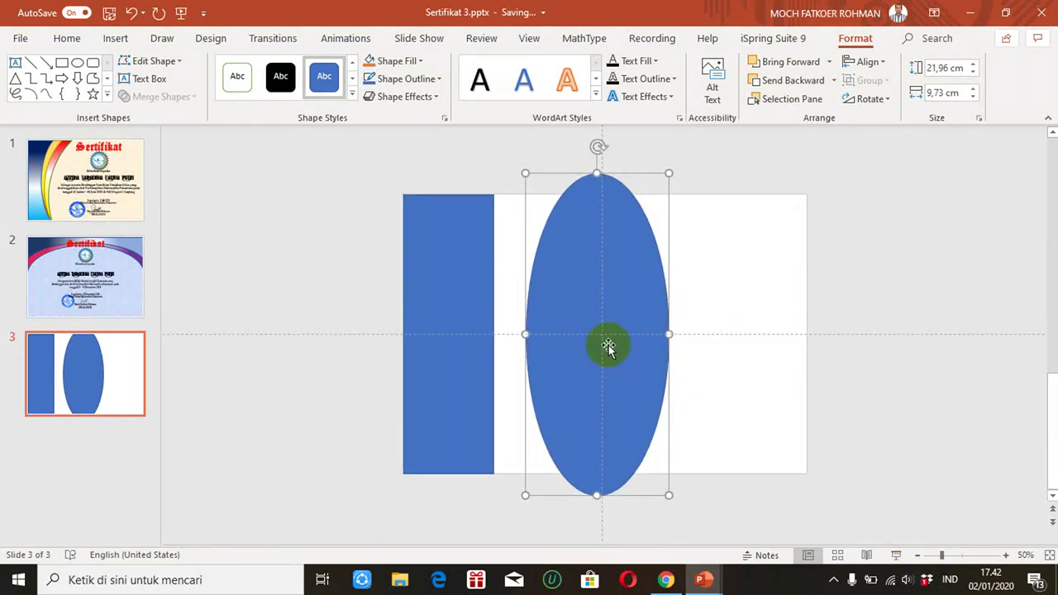
left_click_drag(596, 174, 596, 165)
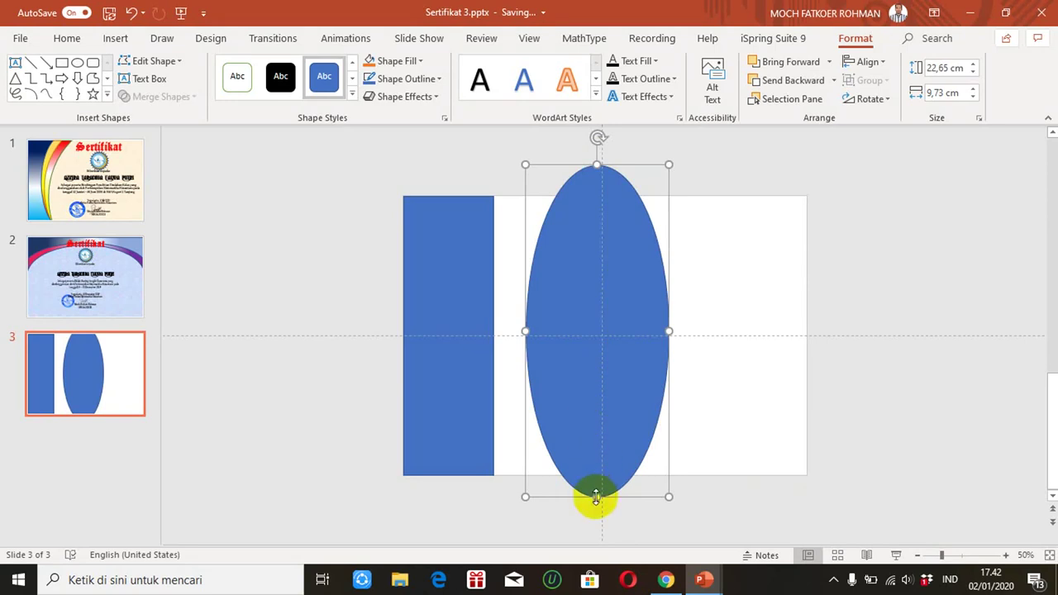
left_click_drag(596, 497, 596, 522)
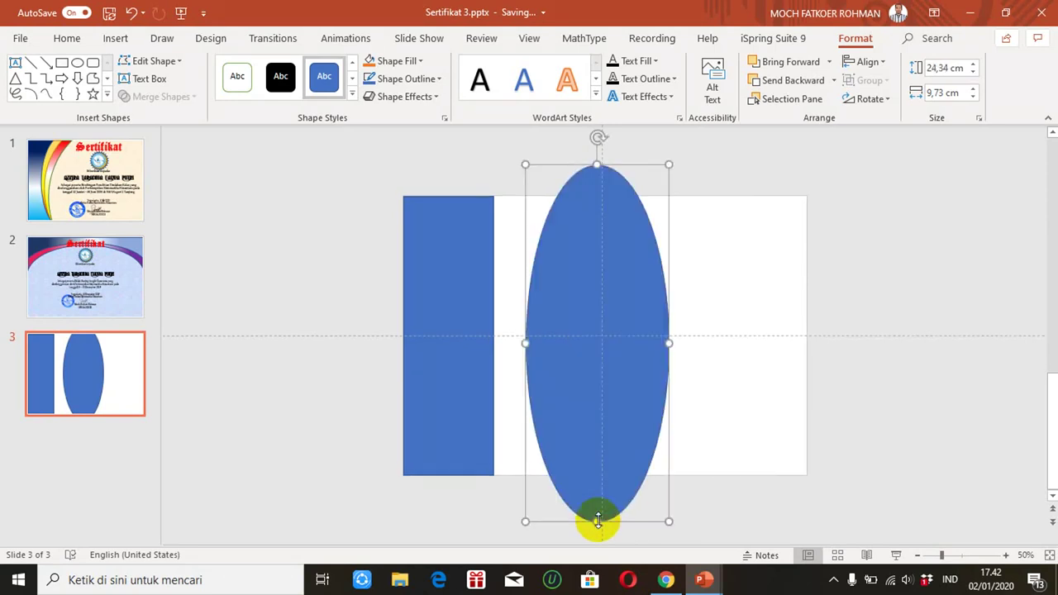
left_click_drag(516, 342, 517, 343)
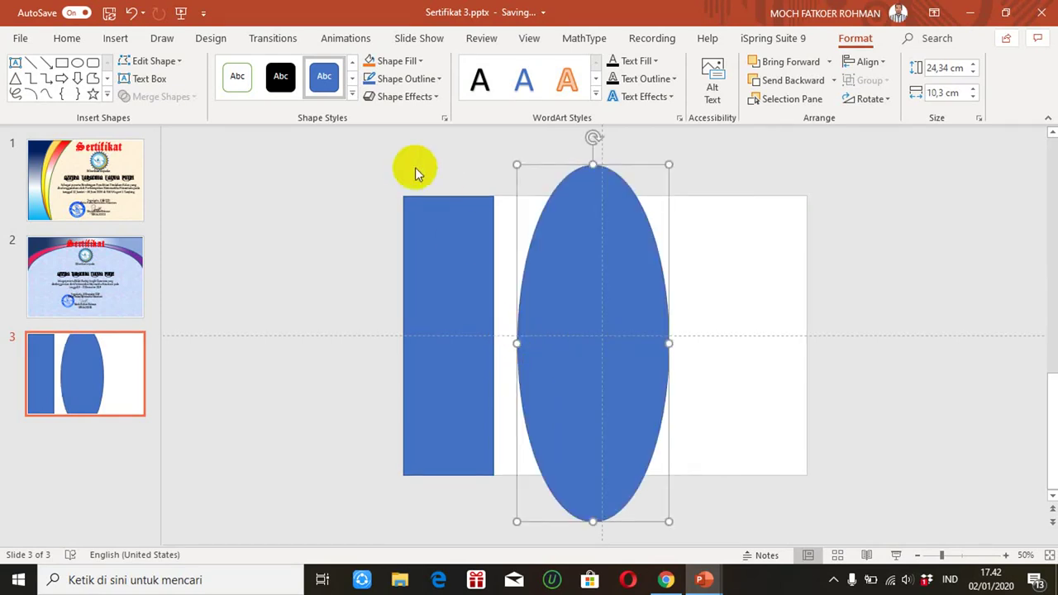
- Give the oval the yellow shape style and drag it left over the blue rectangle
left_click(353, 97)
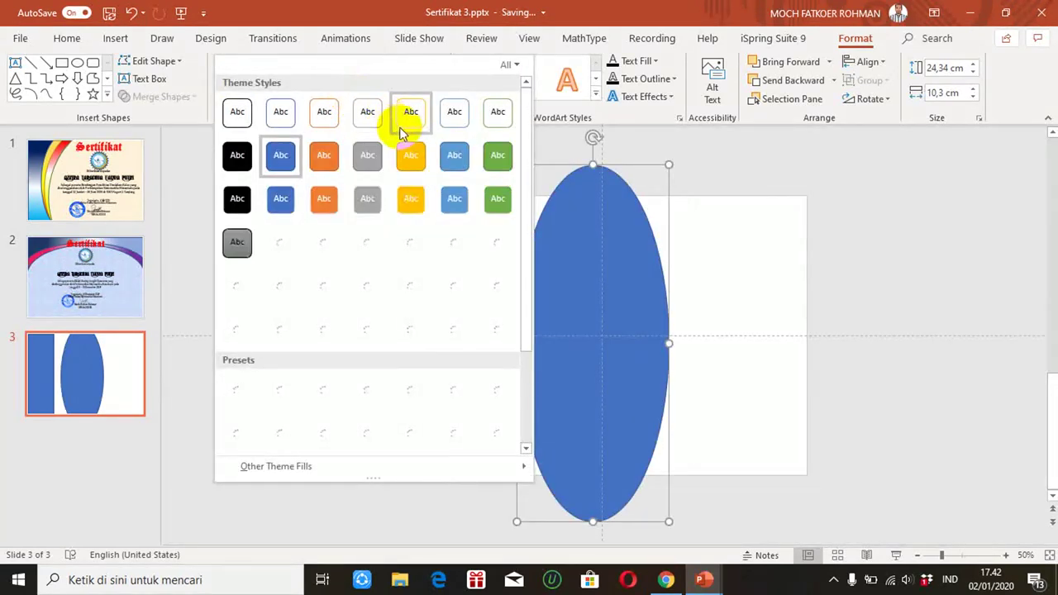
left_click(412, 155)
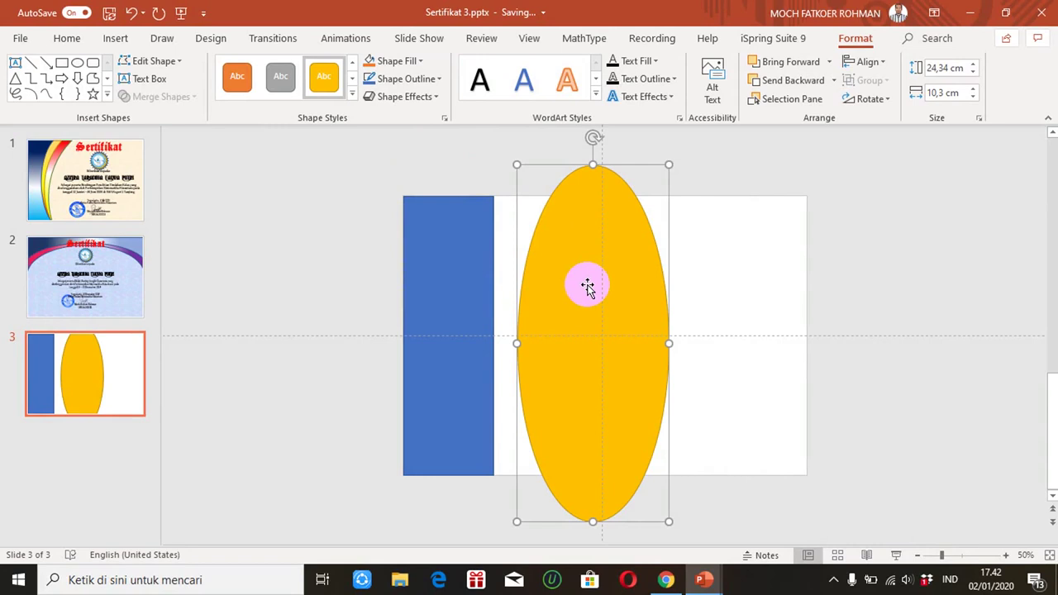
left_click_drag(587, 285, 539, 279)
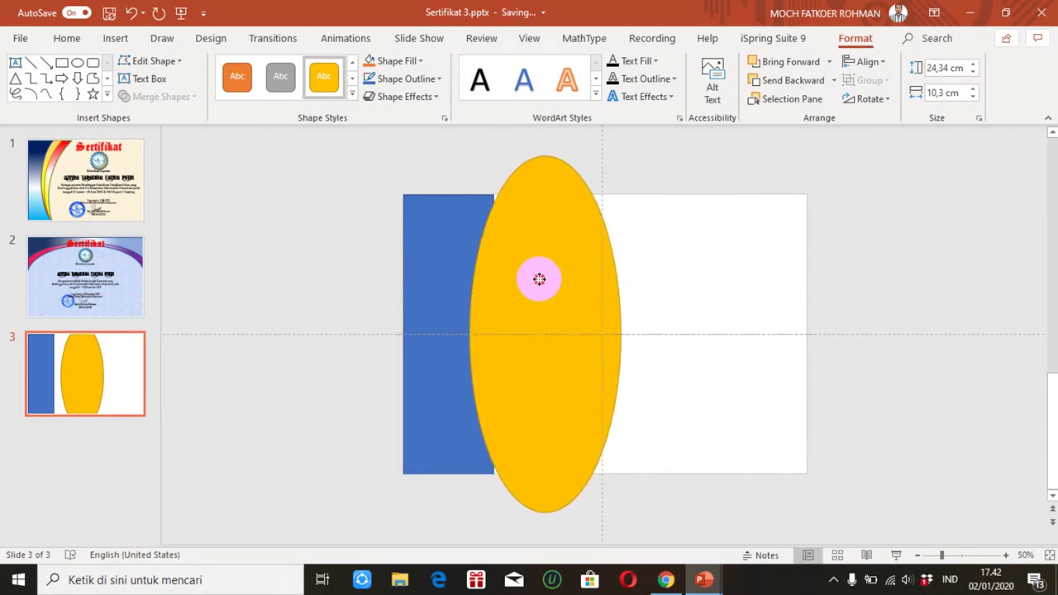
left_click_drag(539, 280, 540, 279)
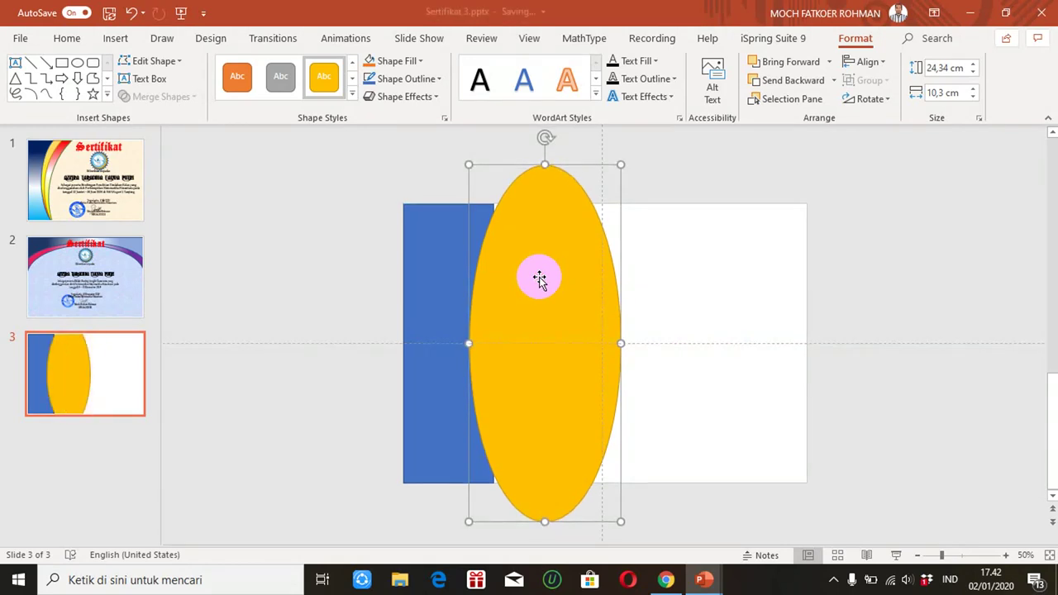
- Nudge the yellow oval a few steps further left with Ctrl+Left
key("ctrl+Left")
key("ctrl+Left")
key("ctrl+Left")
key("ctrl+Left")
key("ctrl+Left")
key("ctrl+Left")
left_click(693, 266)
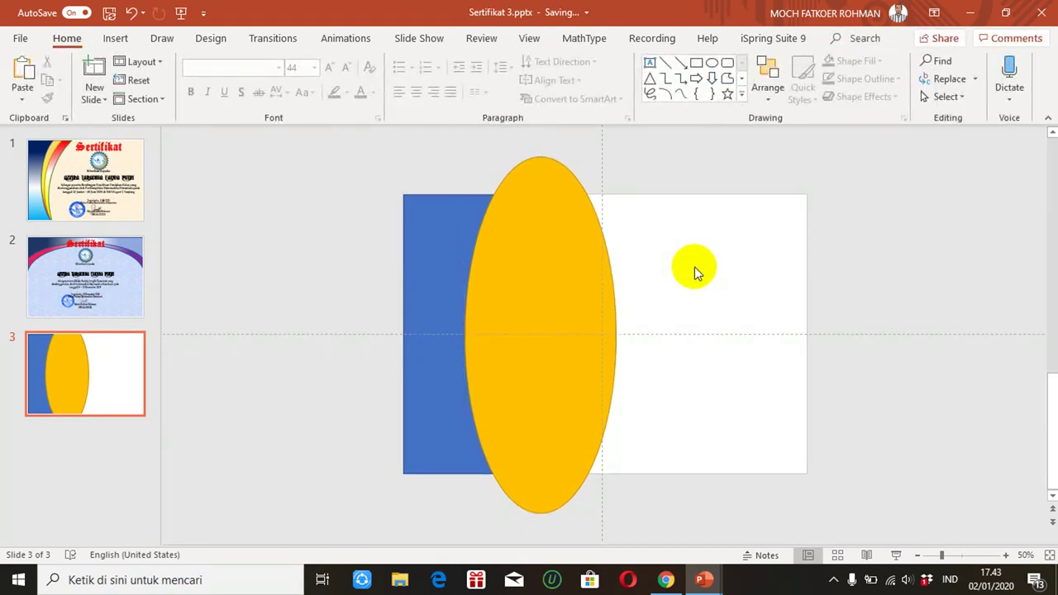
left_click(571, 277)
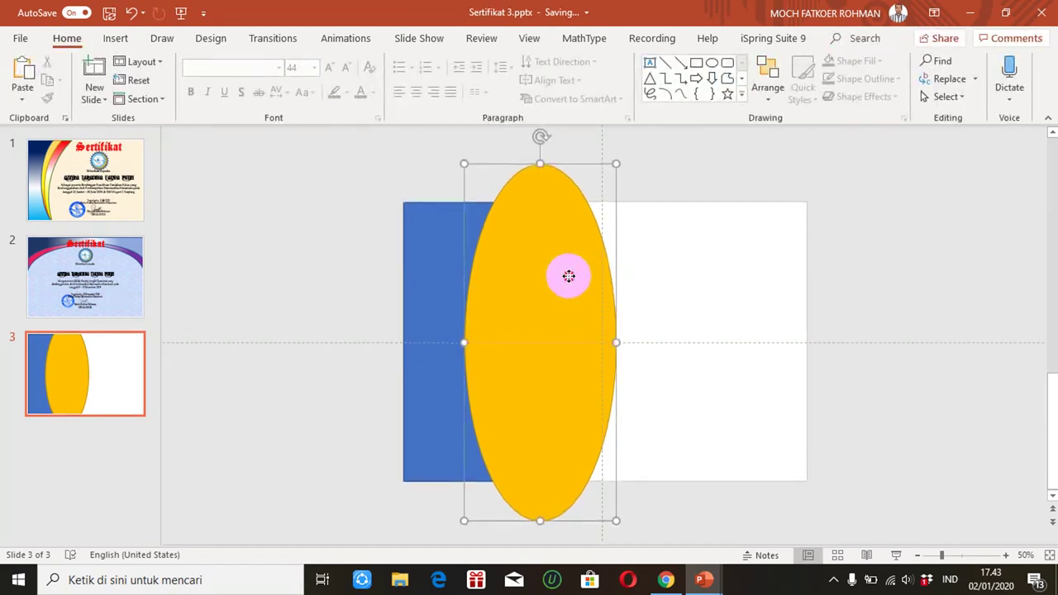
key("ctrl+Left")
key("ctrl+Left")
key("ctrl+Left")
key("ctrl+Left")
key("ctrl+Left")
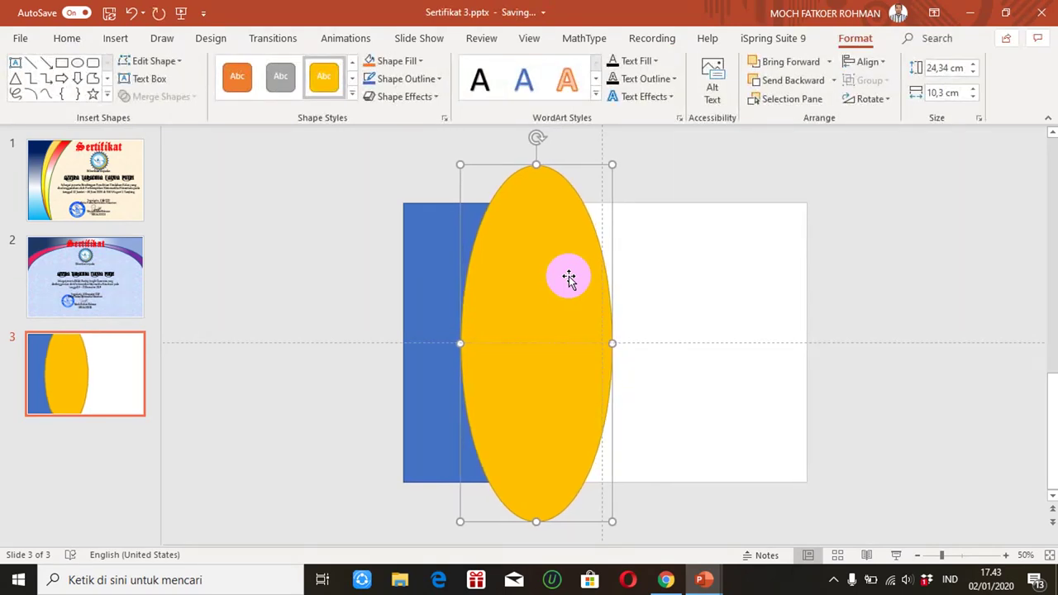
key("ctrl+Left")
key("ctrl+Left")
key("ctrl+Left")
key("ctrl+Left")
key("ctrl+Left")
key("ctrl+Left")
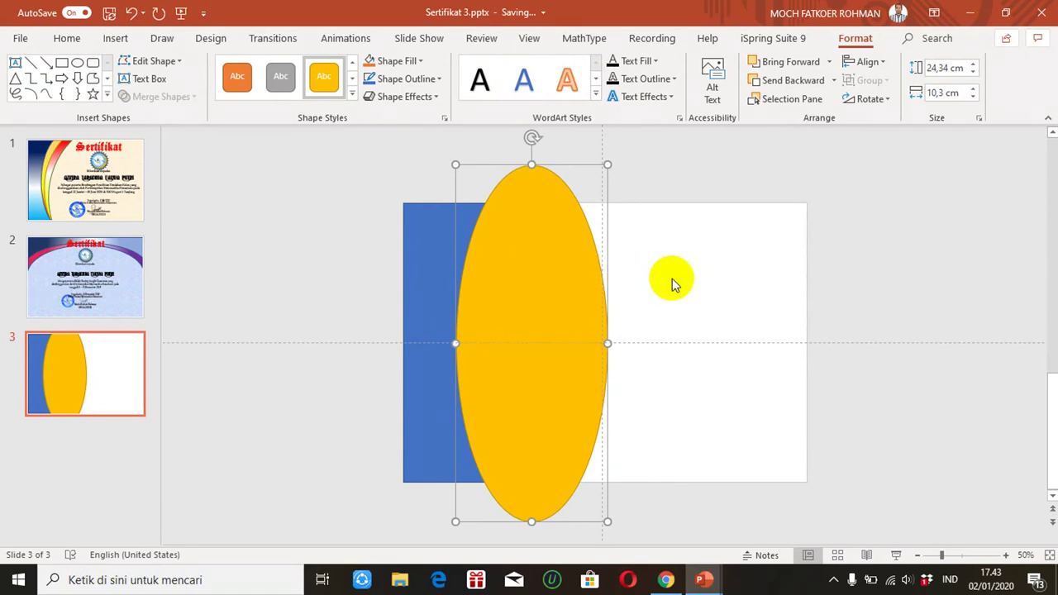
left_click(673, 261)
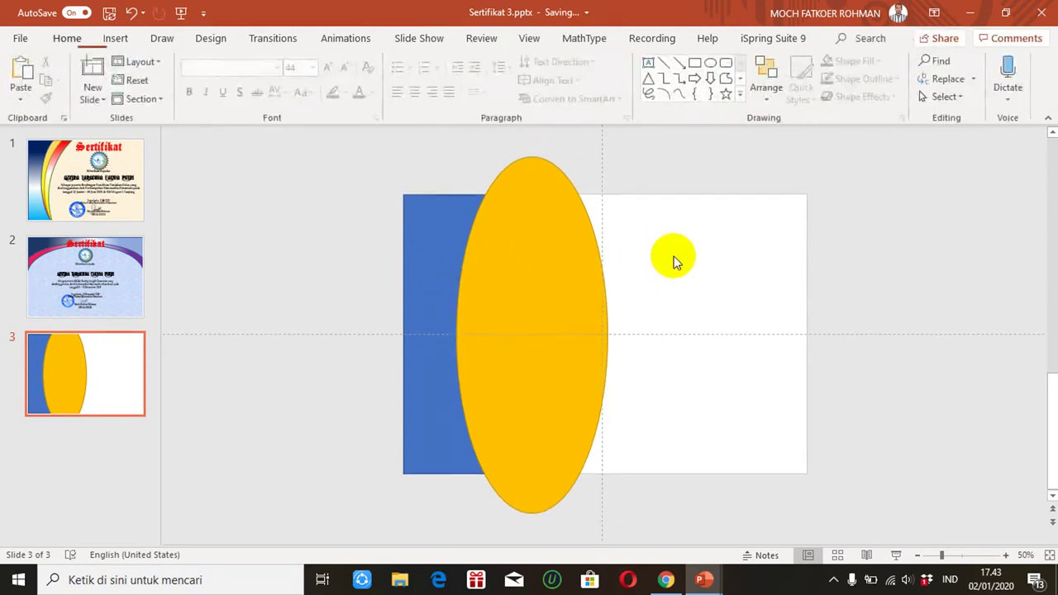
left_click(422, 215)
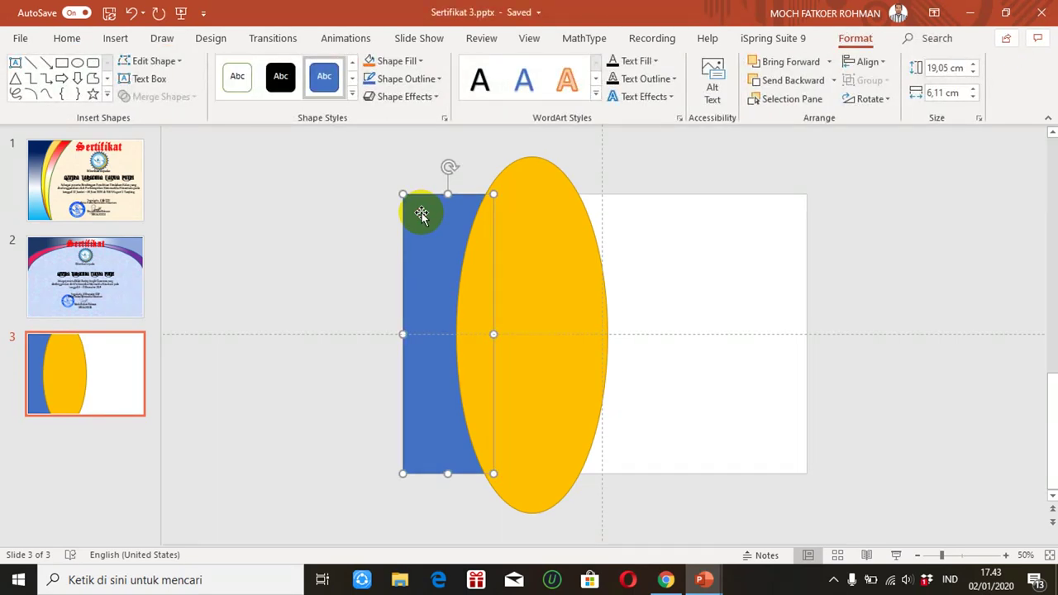
- Select the blue rectangle, then the yellow oval, and Subtract the oval from the rectangle
left_click(556, 221, "shift")
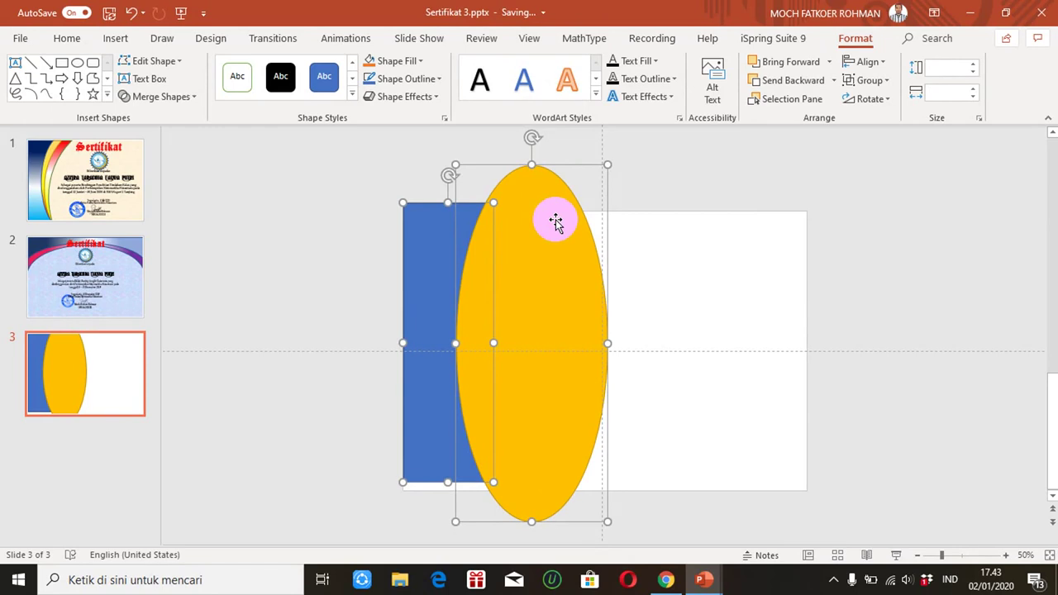
left_click(694, 245)
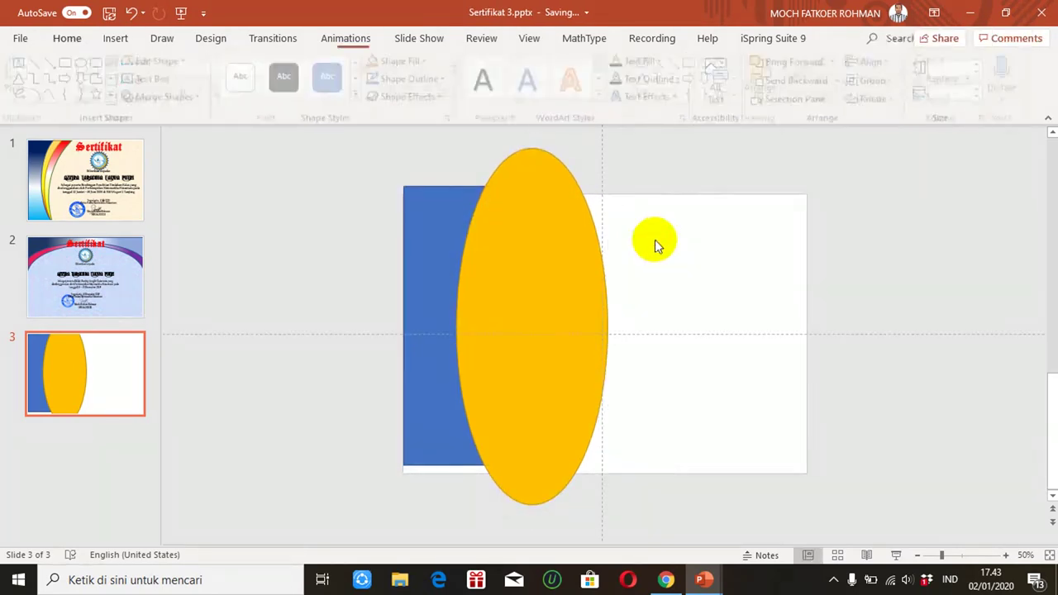
left_click(450, 272)
key("Down")
key("Down")
key("Down")
key("Down")
key("Down")
key("Down")
key("Down")
key("Down")
left_click(551, 265, "shift")
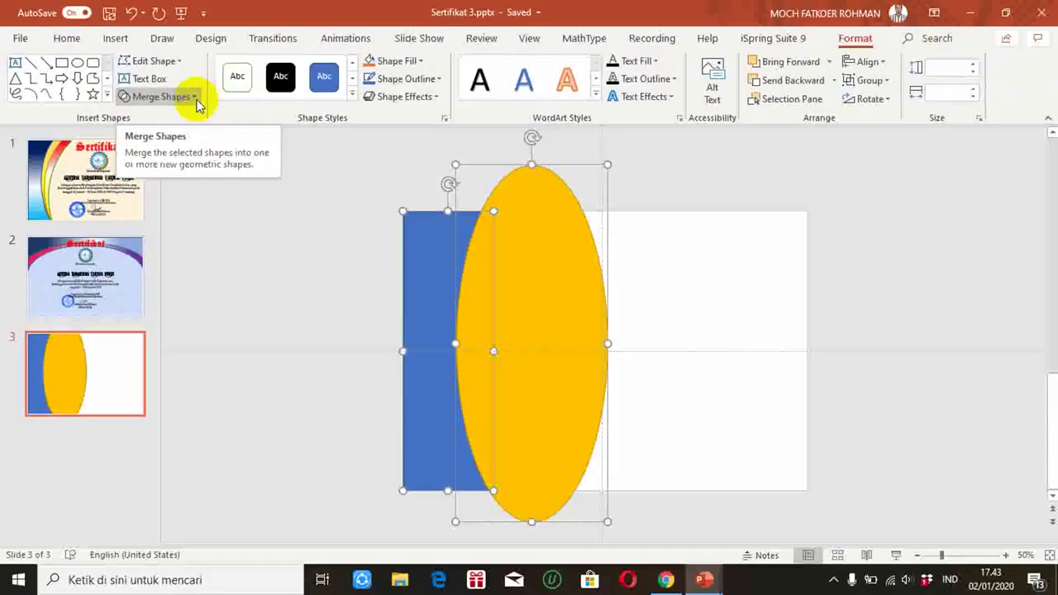
left_click(197, 97)
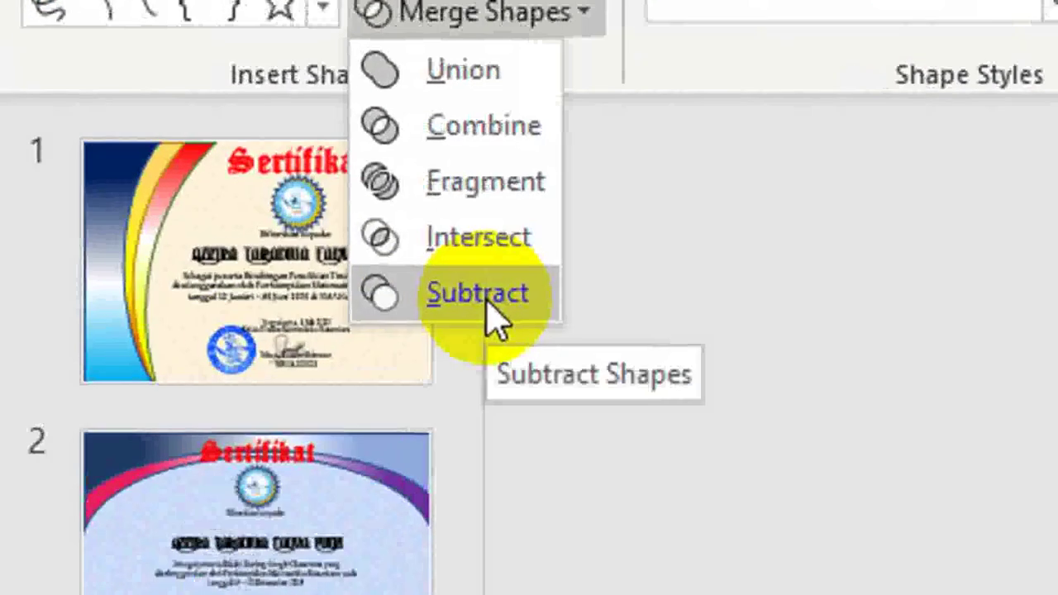
left_click(487, 303)
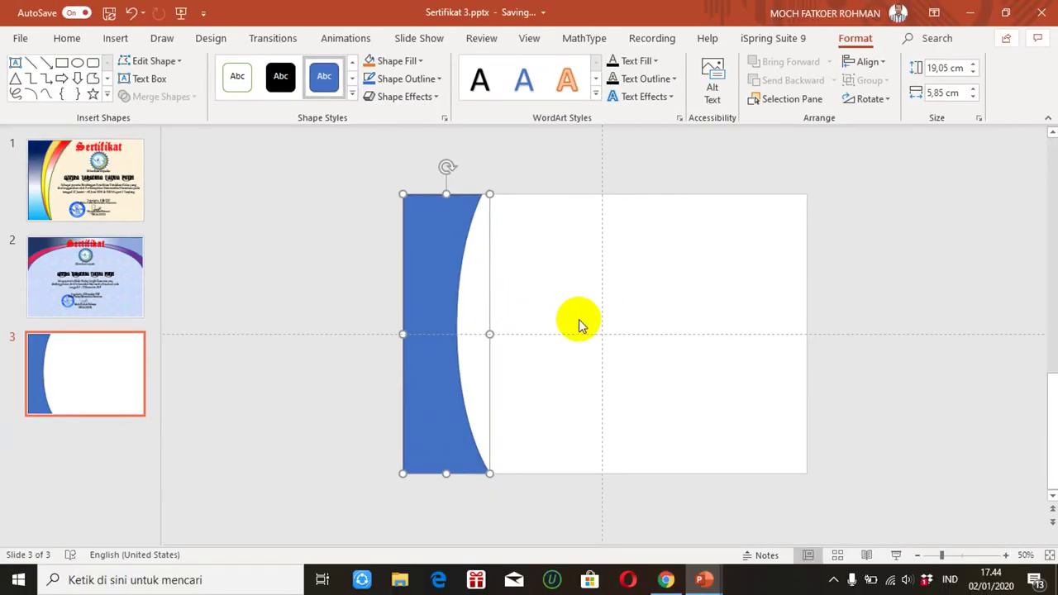
left_click(579, 324)
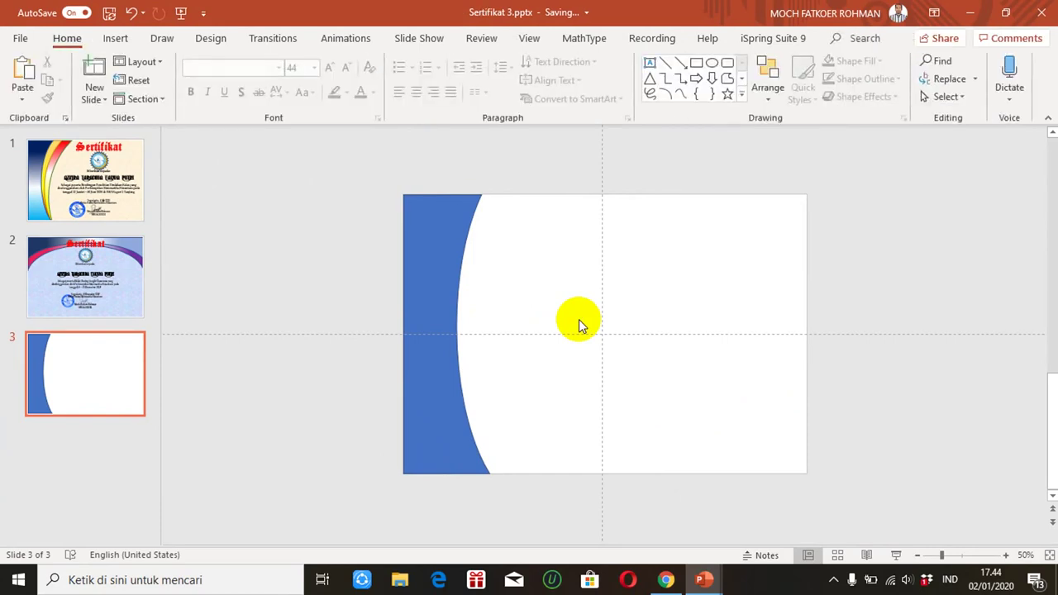
- Draw a rectangle from the slide's top-left corner and send it behind all other shapes
left_click(112, 40)
left_click(249, 93)
left_click(284, 135)
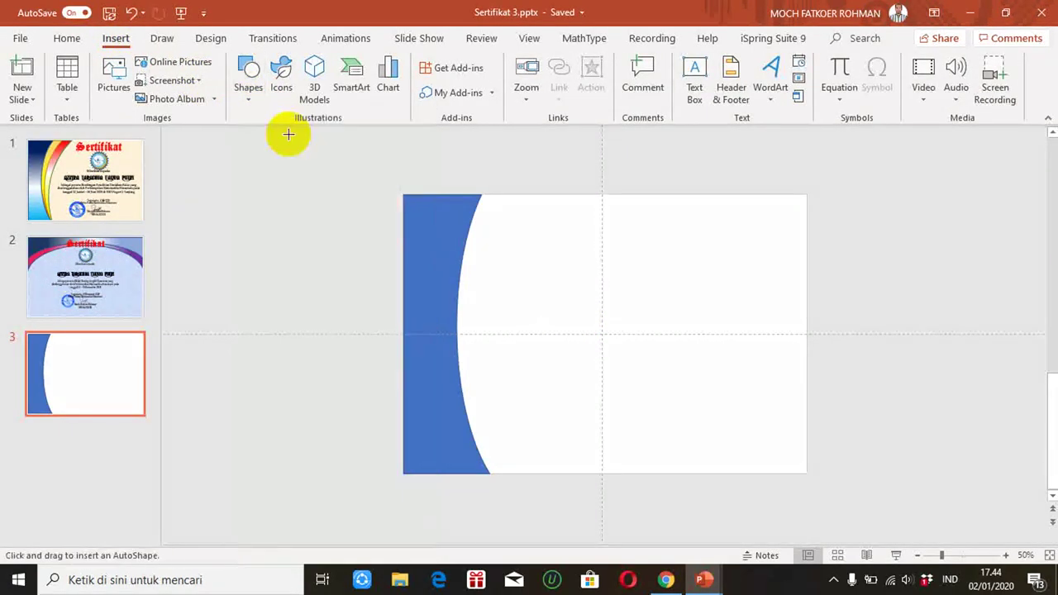
left_click_drag(402, 194, 538, 473)
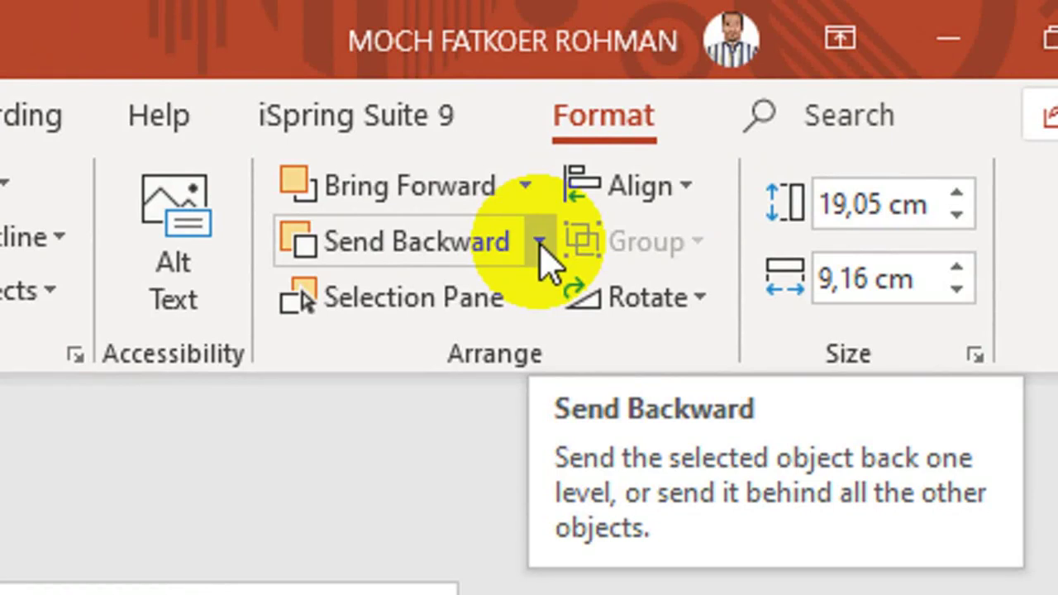
left_click(539, 243)
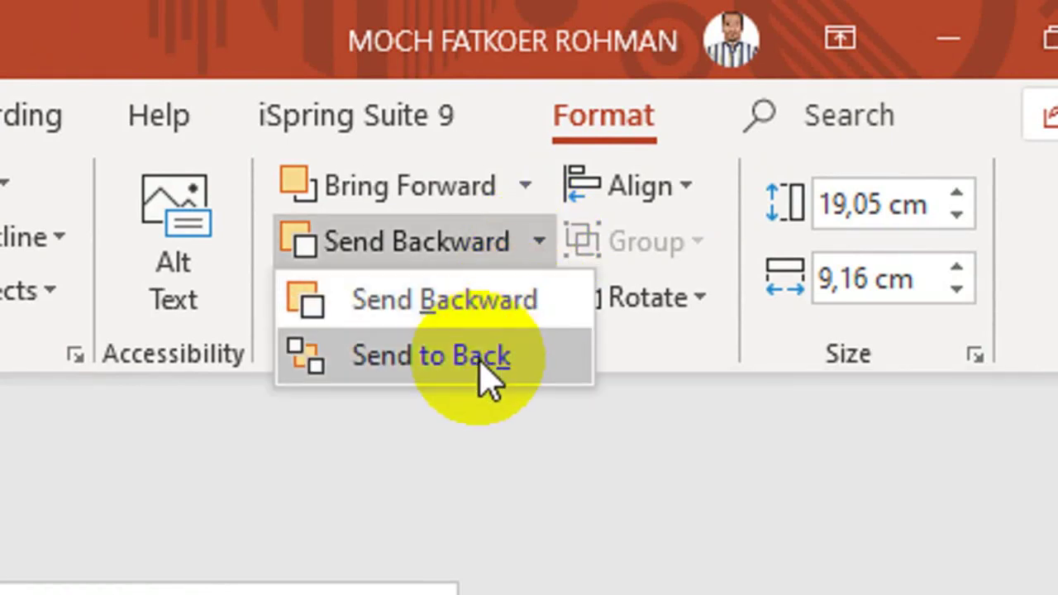
left_click(489, 379)
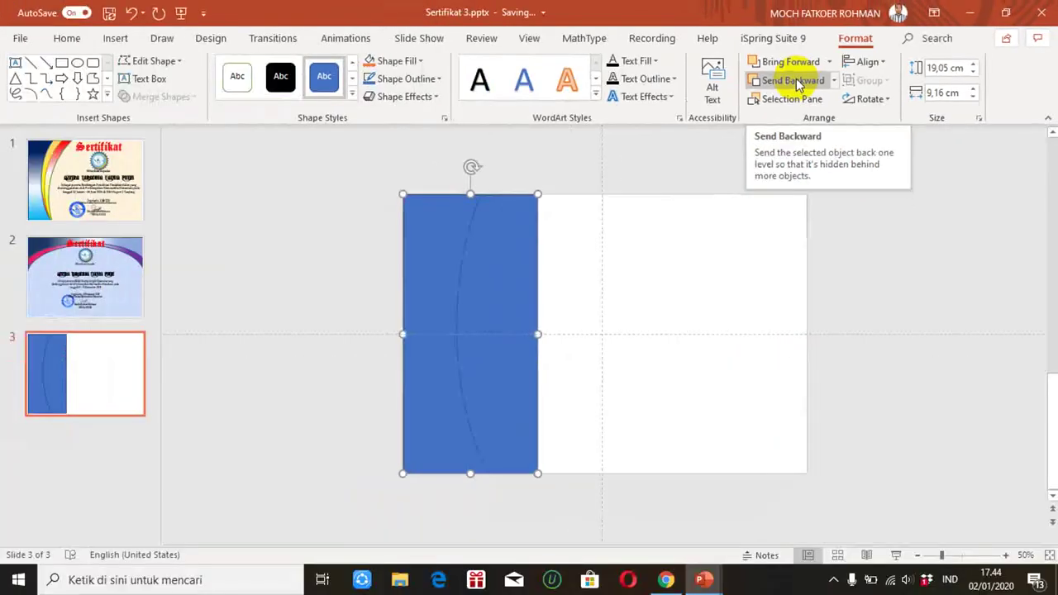
left_click(691, 279)
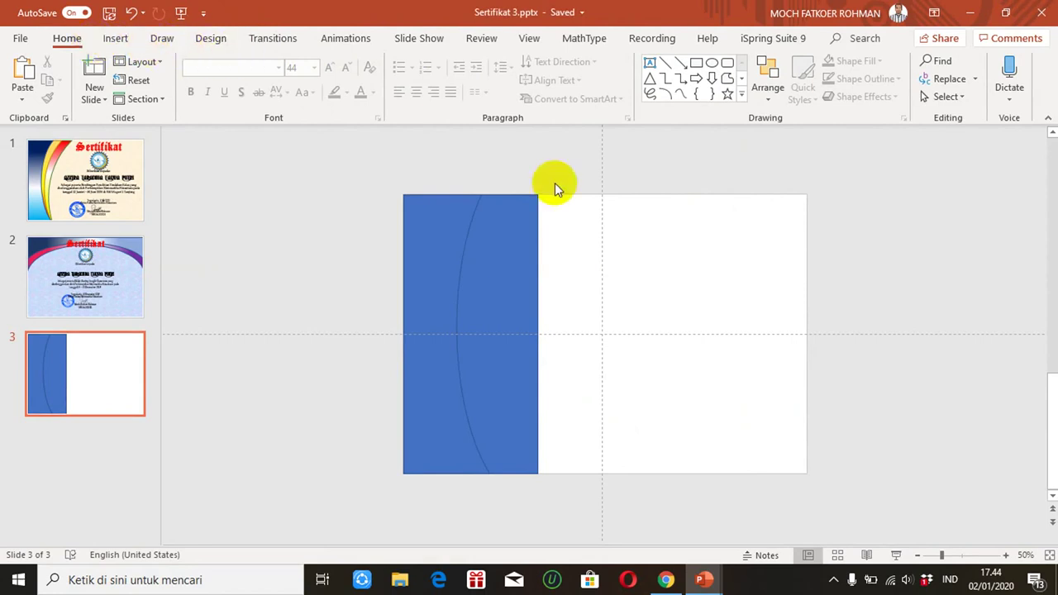
- Fill the back rectangle with the yellow shape style
double_click(533, 240)
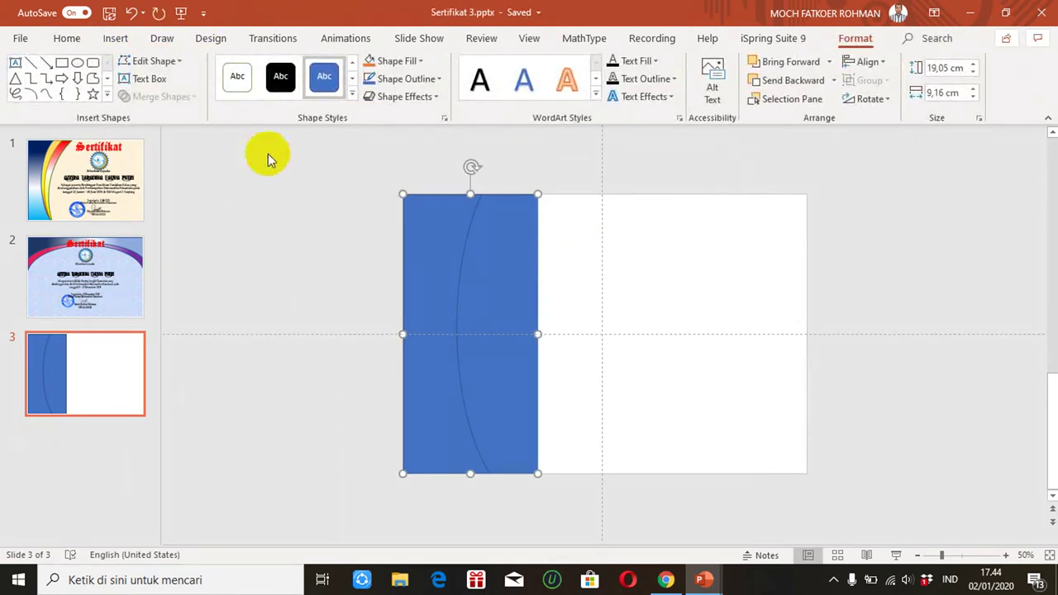
left_click(353, 95)
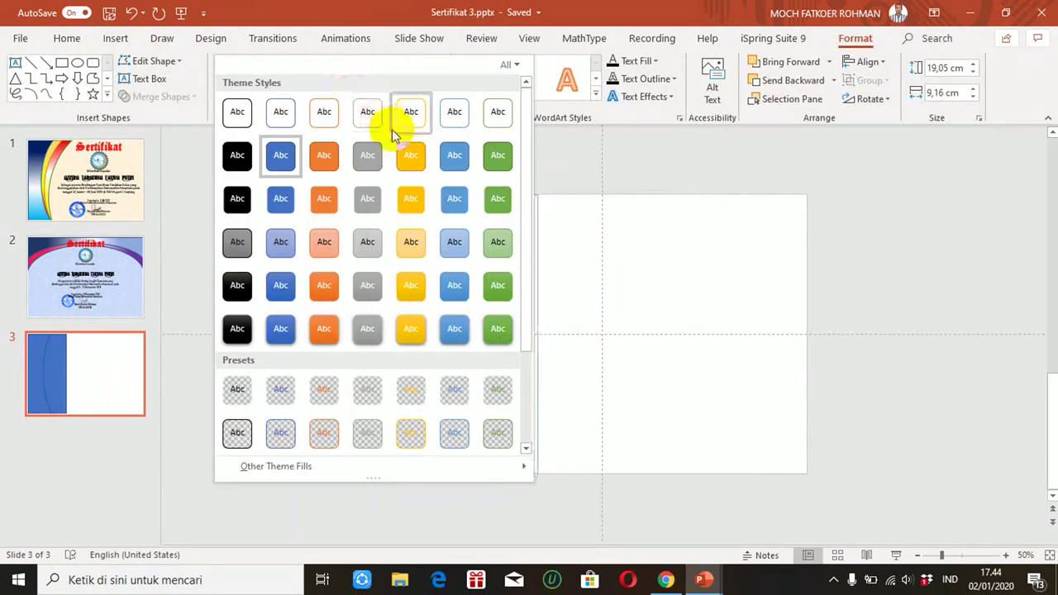
left_click(410, 155)
left_click(591, 258)
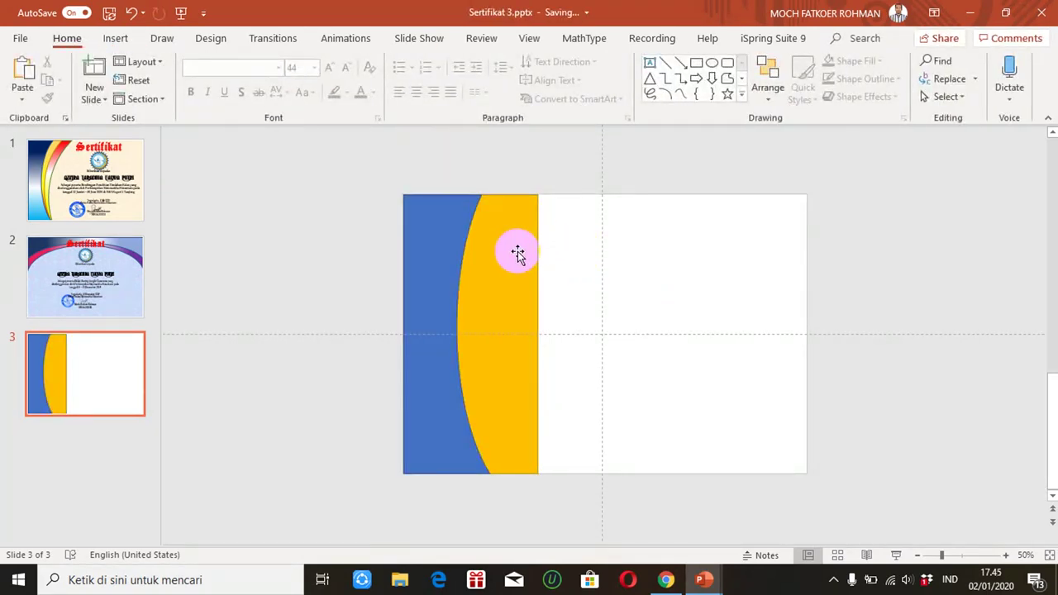
left_click(117, 41)
left_click(248, 101)
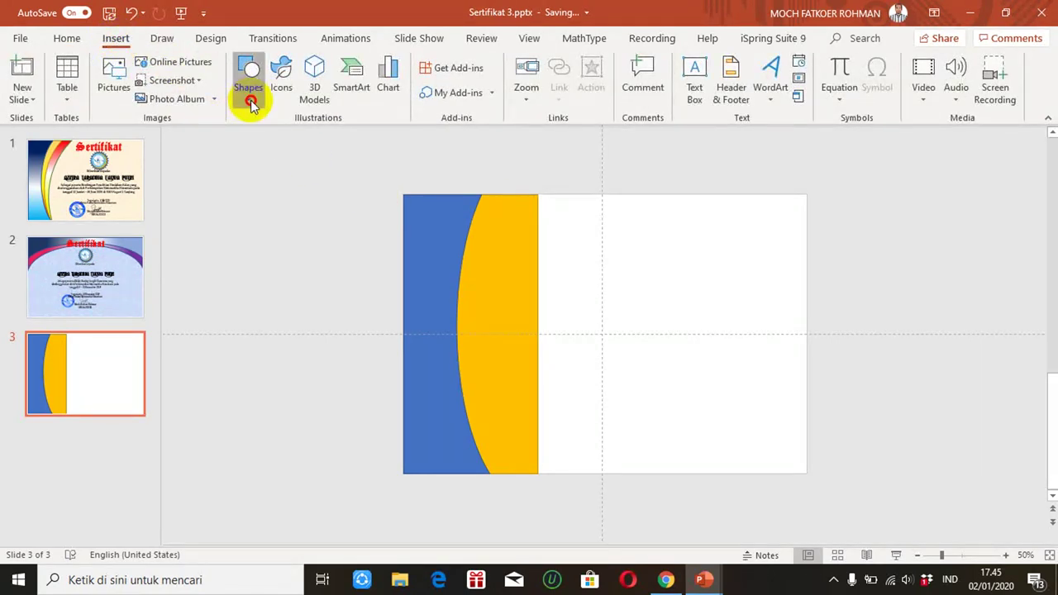
- Draw a tall blue 25.03 × 11.7 cm oval and position it overlapping the yellow curved strip
left_click(305, 135)
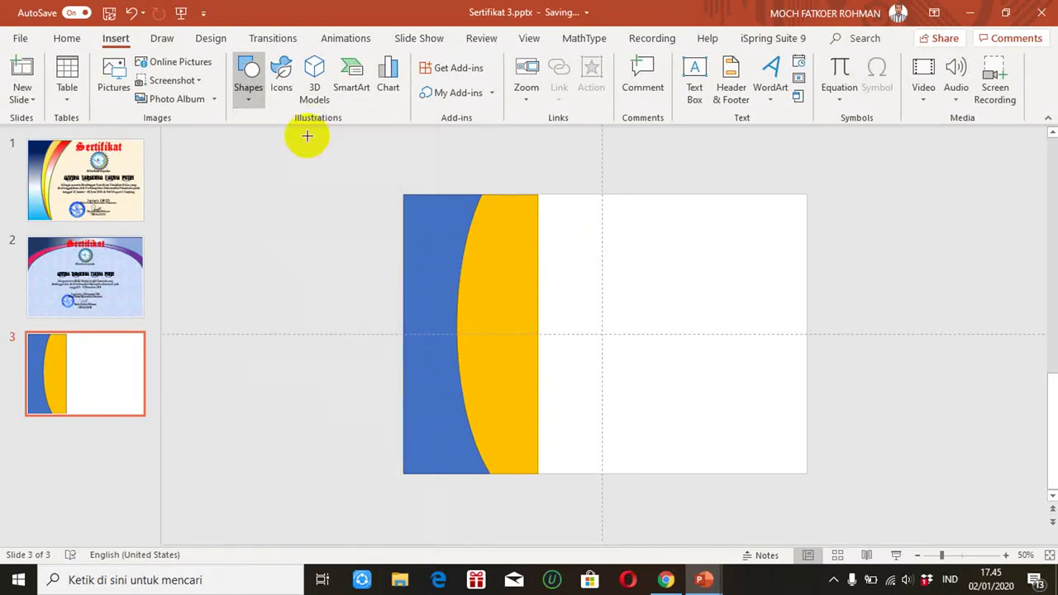
left_click_drag(567, 171, 739, 537)
left_click_drag(666, 329, 583, 337)
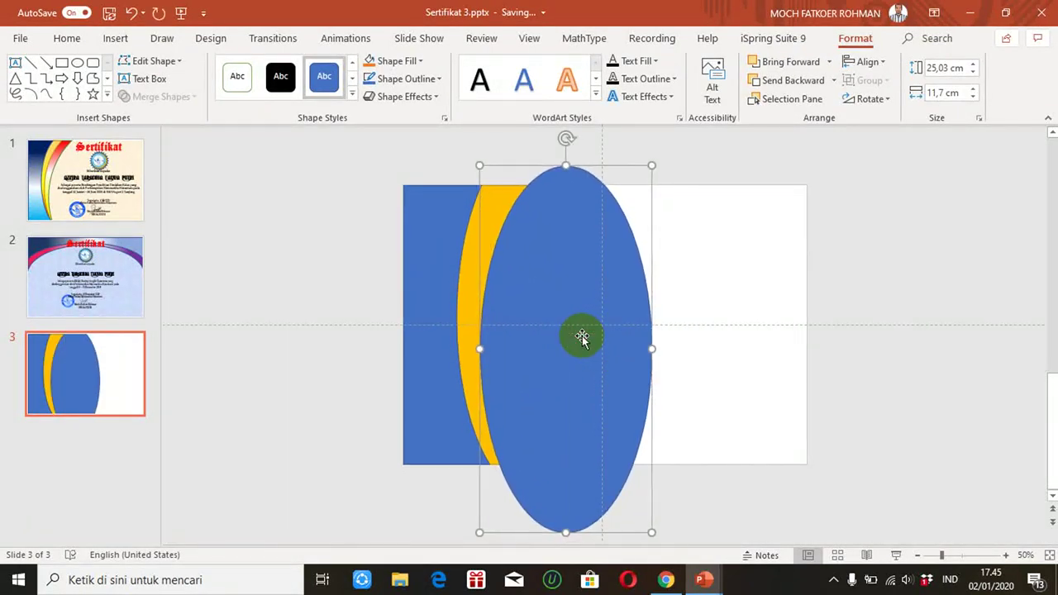
key("Left")
key("Left")
key("Left")
key("Left")
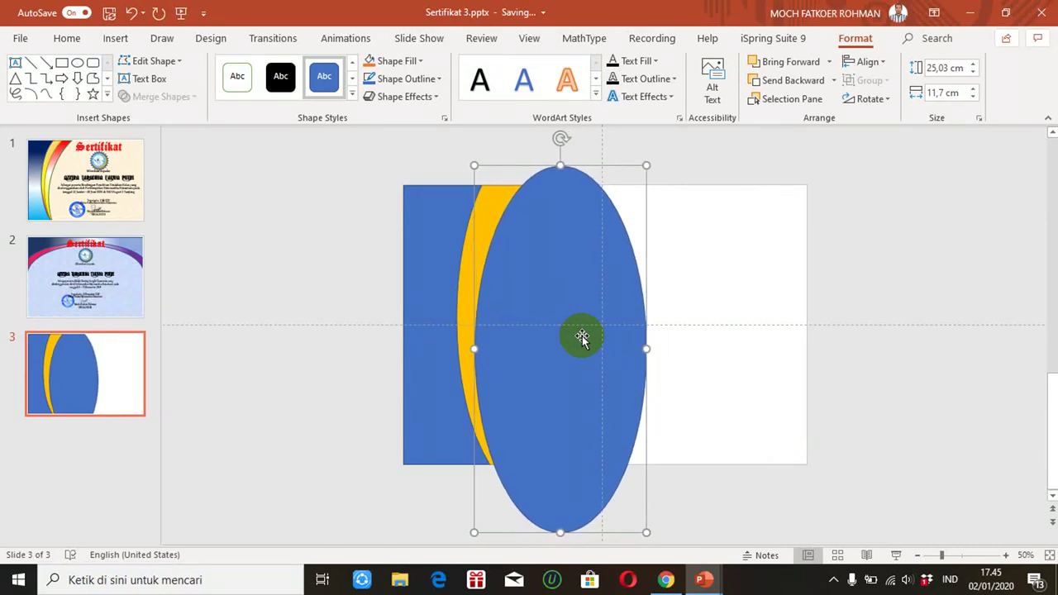
mouse_move(582, 336)
left_mouse_down()
mouse_move(577, 303)
mouse_move(579, 363)
mouse_move(583, 344)
left_mouse_up()
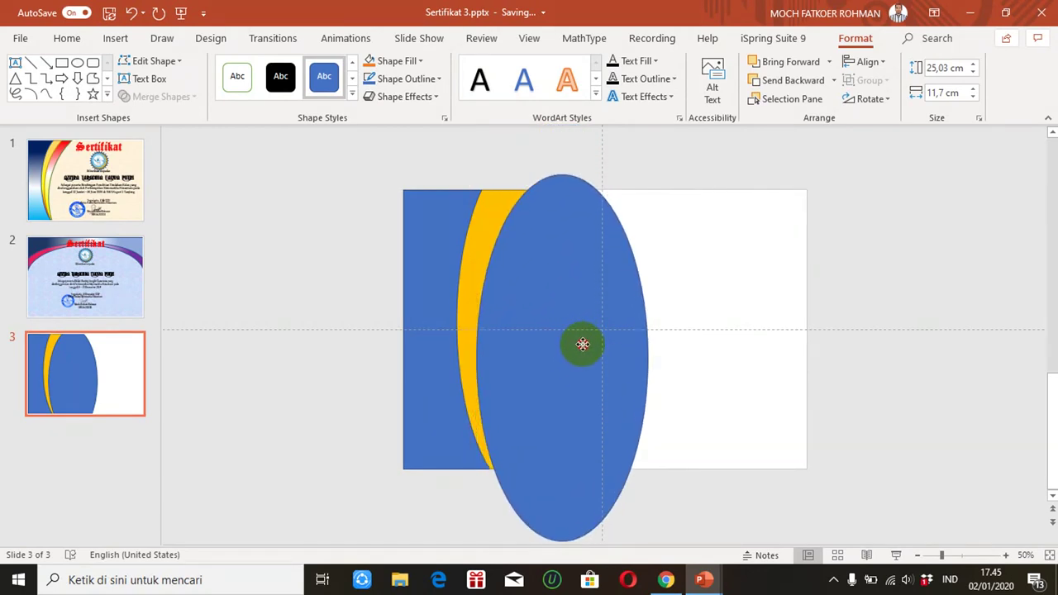
left_click_drag(582, 344, 581, 346)
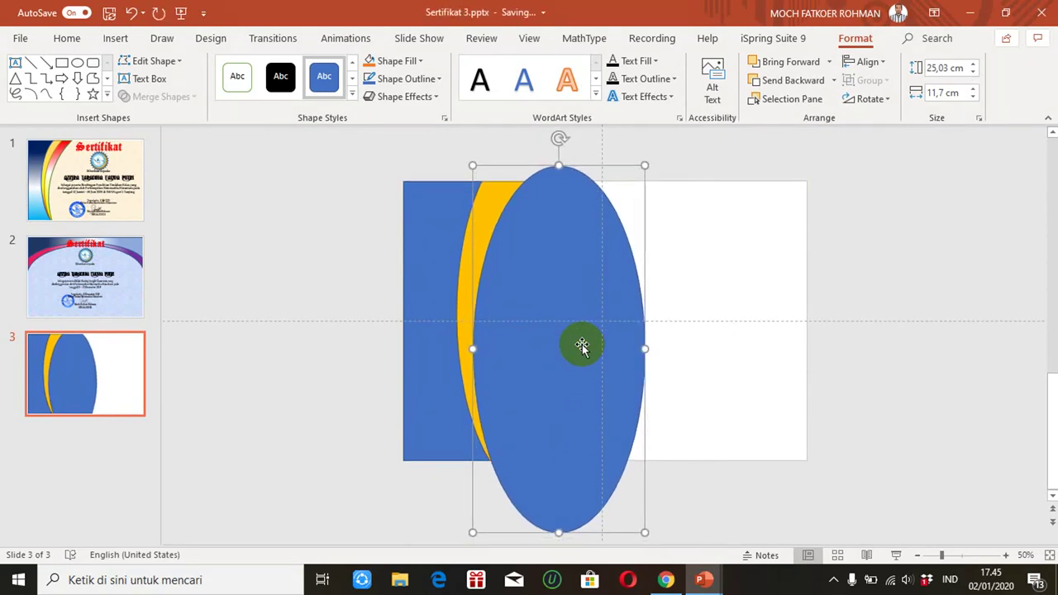
left_click_drag(583, 347, 578, 318)
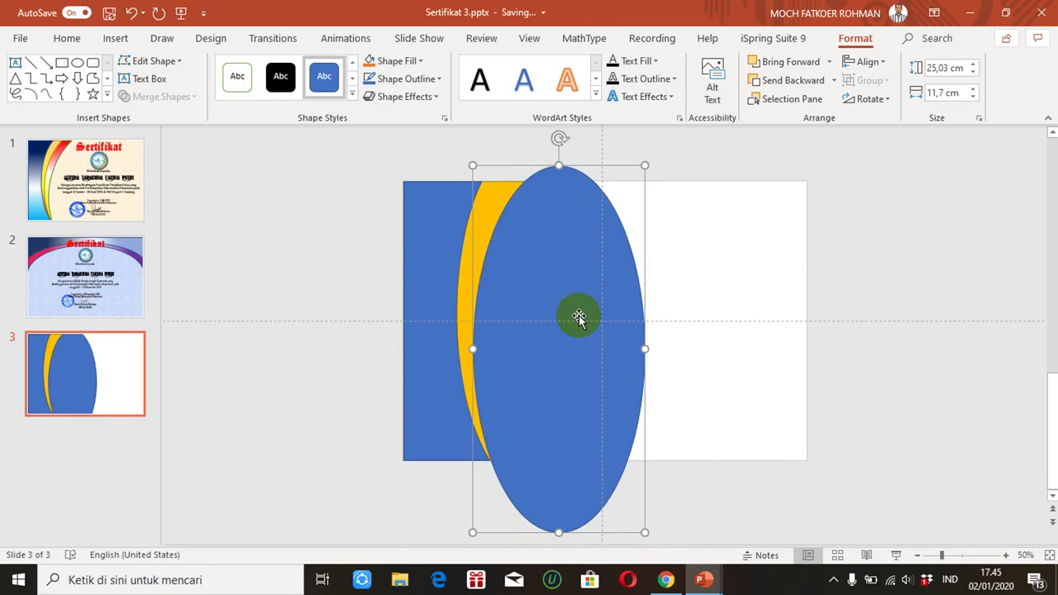
left_click(479, 205)
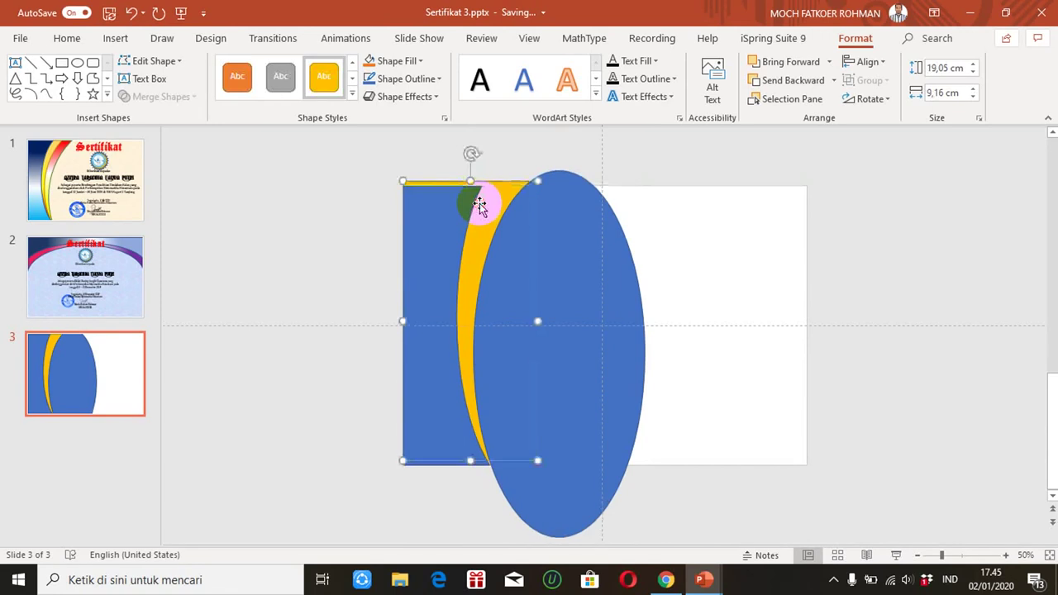
- Subtract the ellipse from the blue rectangle, leaving blue and yellow curved bands
key("Down")
key("Down")
key("Down")
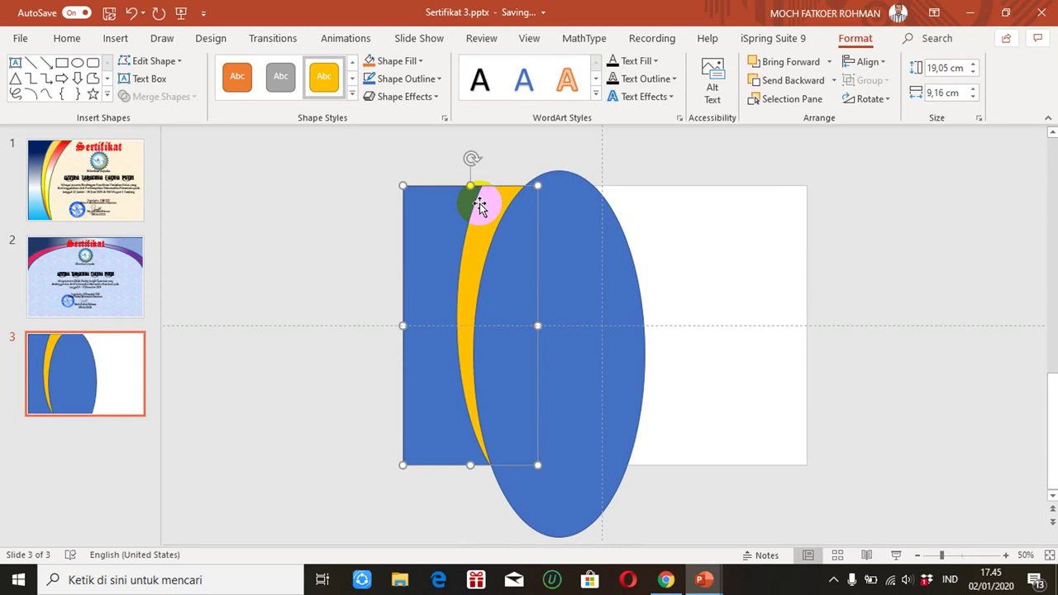
left_click(606, 237, "shift")
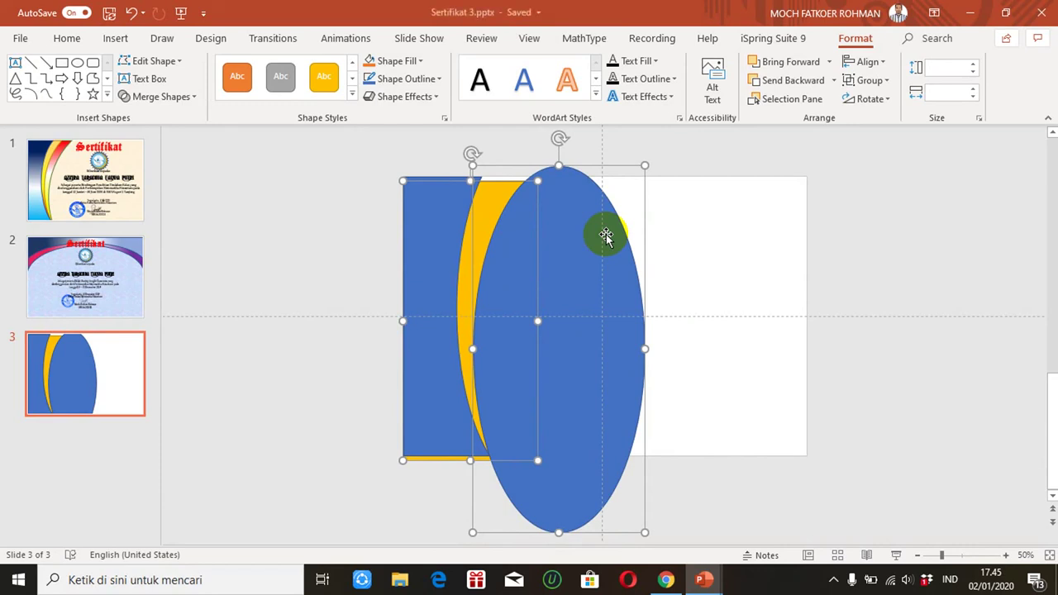
key("ctrl+z")
key("ctrl+z")
key("ctrl+z")
key("ctrl+z")
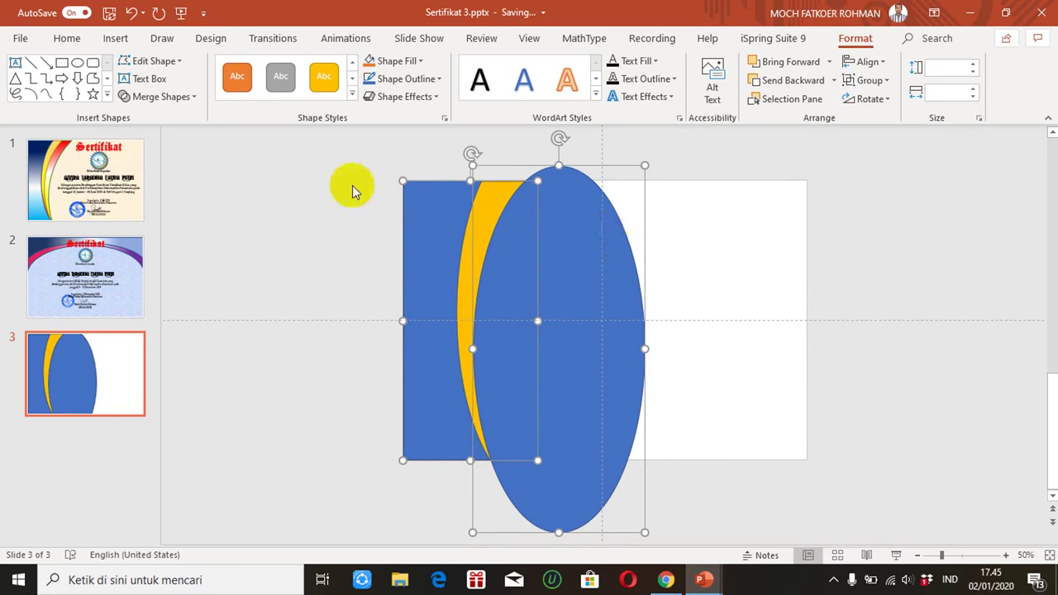
left_click(196, 97)
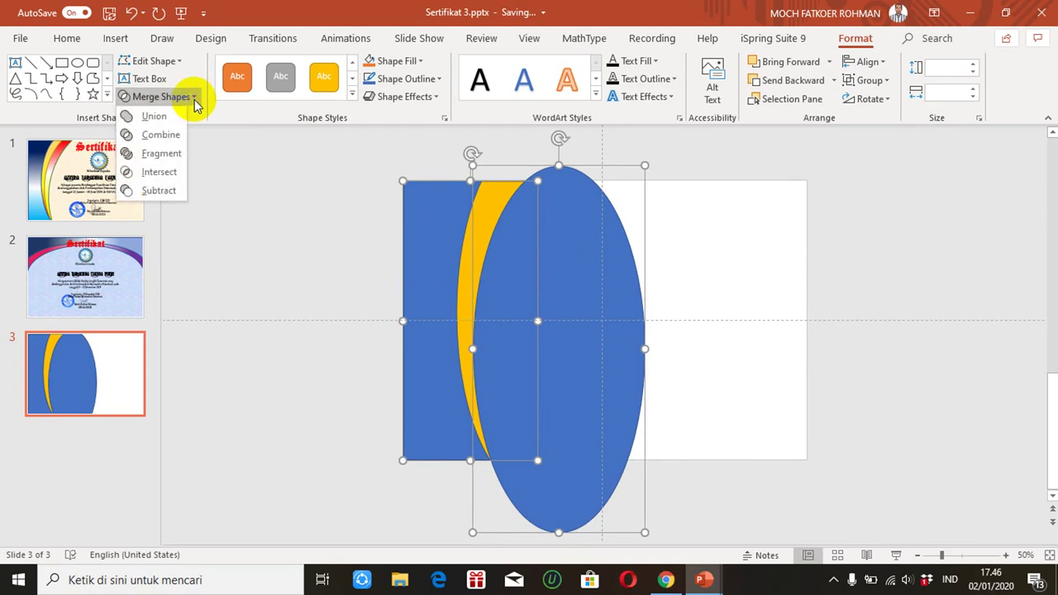
left_click(155, 191)
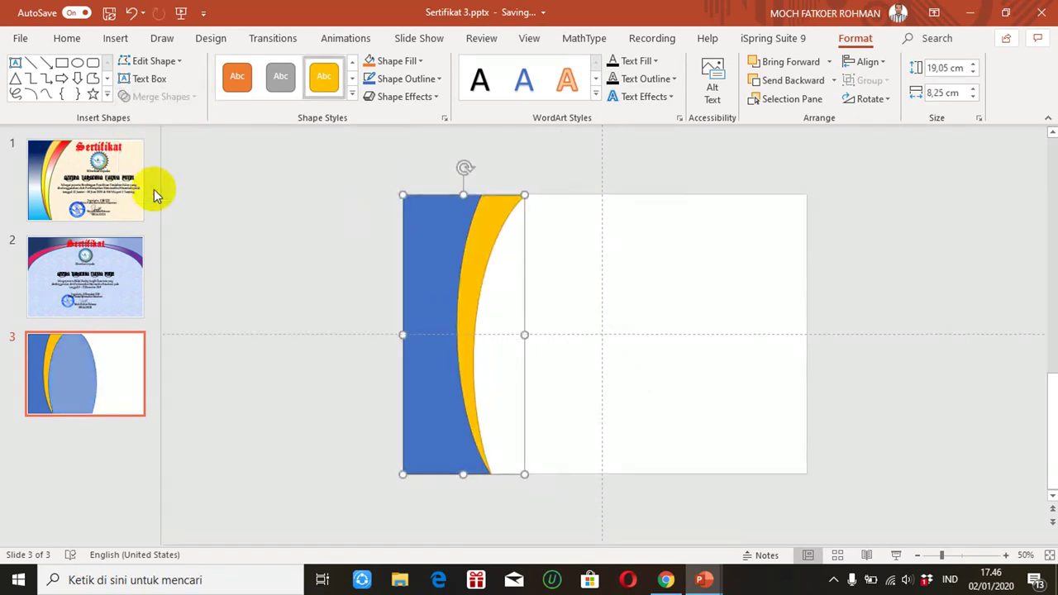
left_click(616, 308)
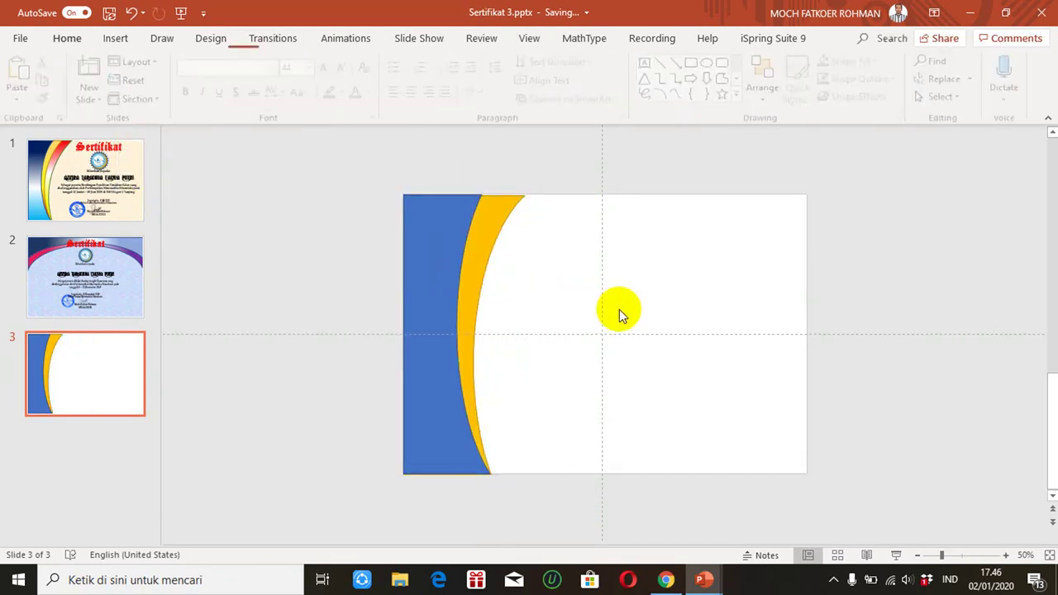
left_click(478, 266)
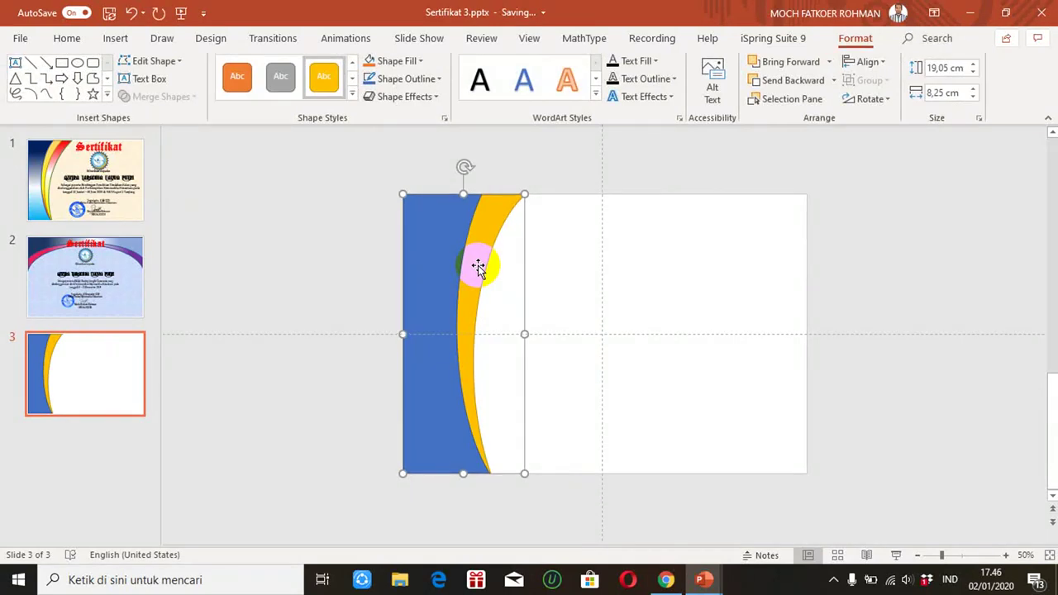
left_click(601, 281)
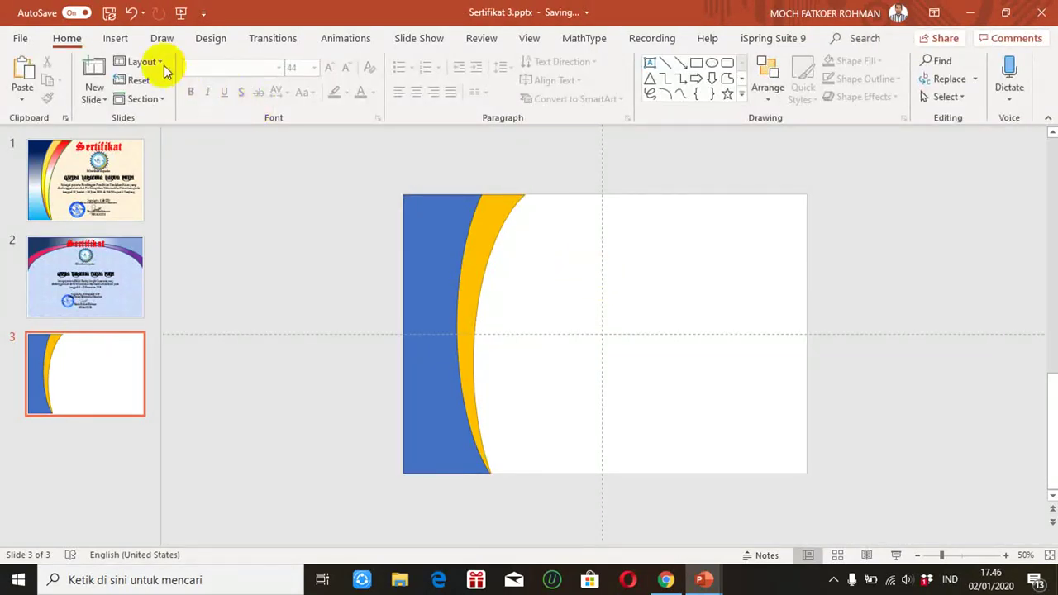
left_click(117, 38)
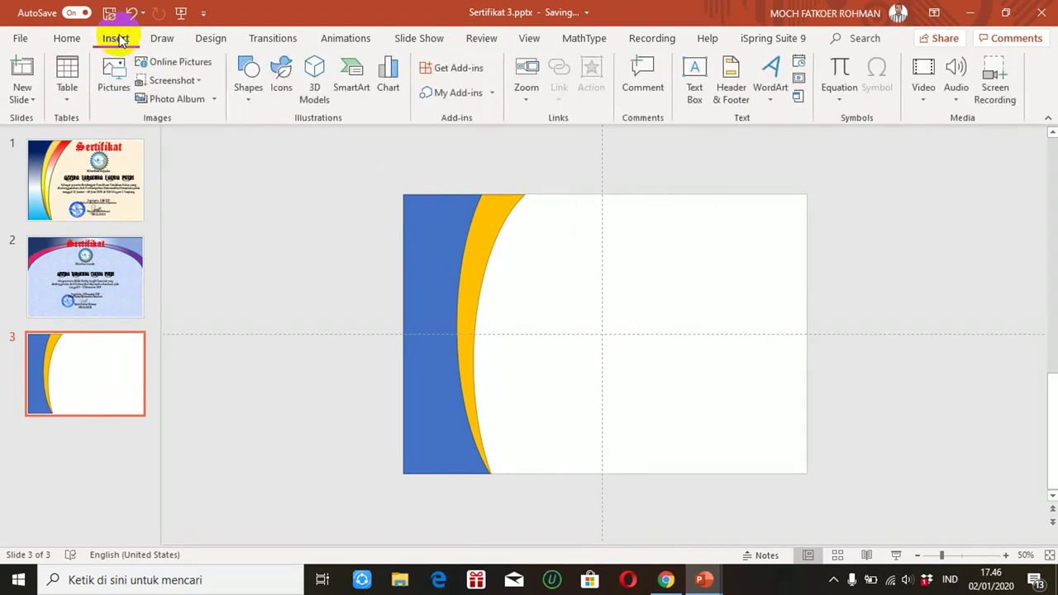
- Draw a rectangle from the slide's top-left corner and give it the green shape style
left_click(248, 95)
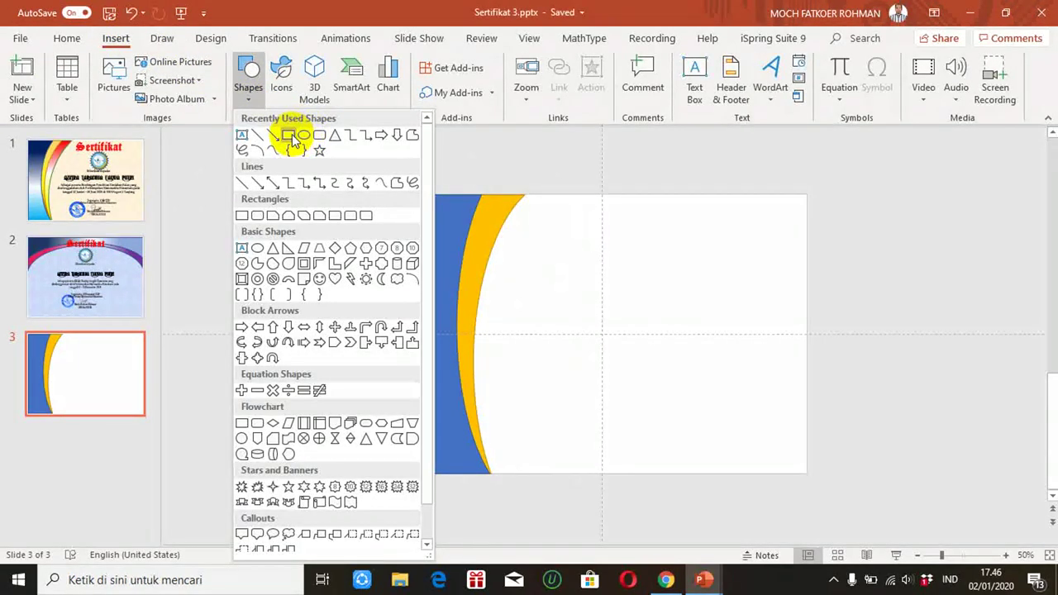
left_click(288, 135)
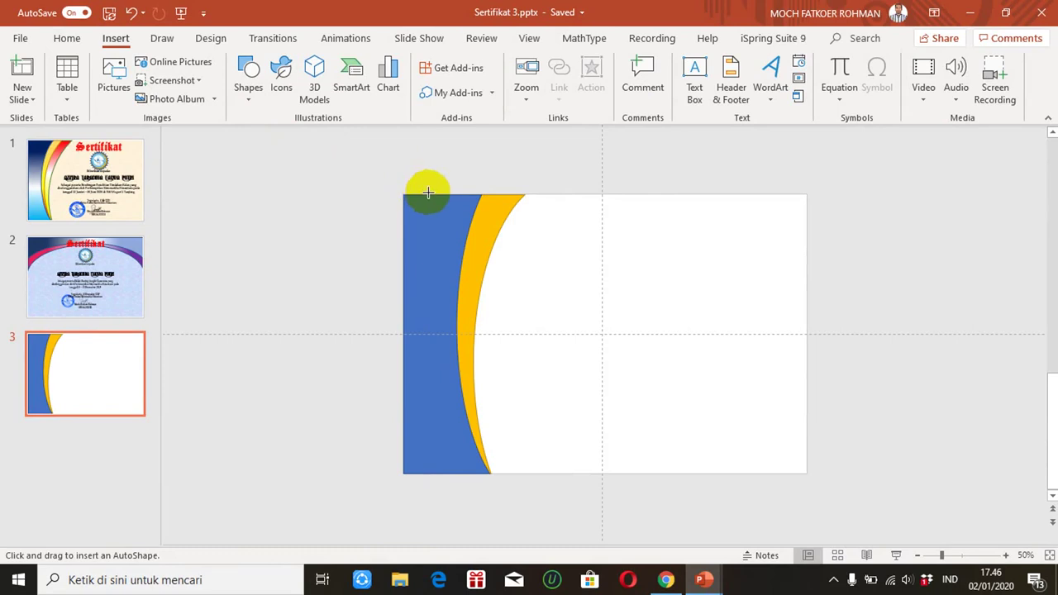
left_click_drag(428, 199, 564, 472)
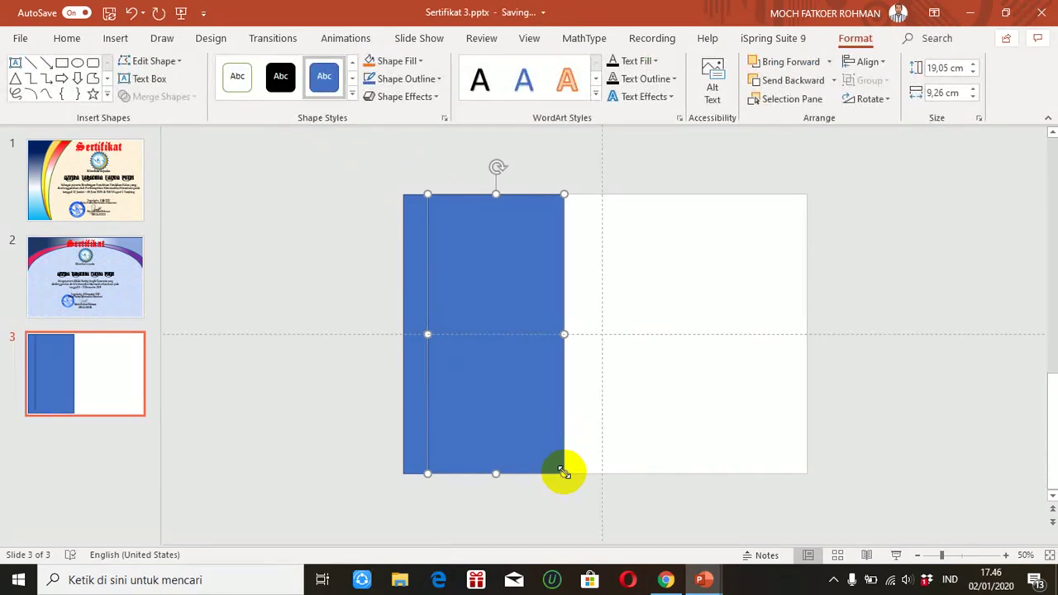
left_click(352, 96)
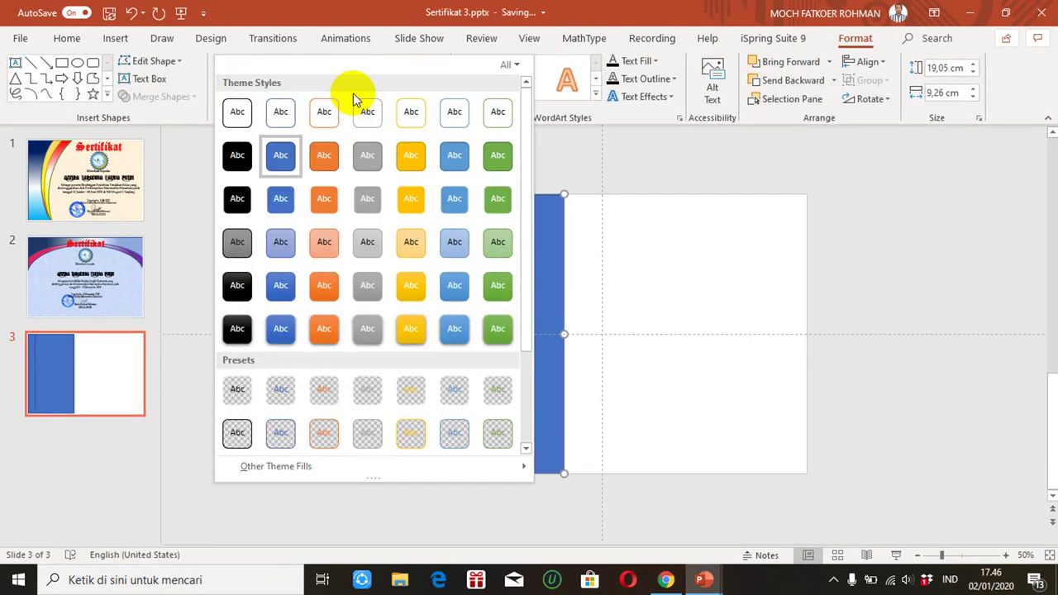
left_click(415, 156)
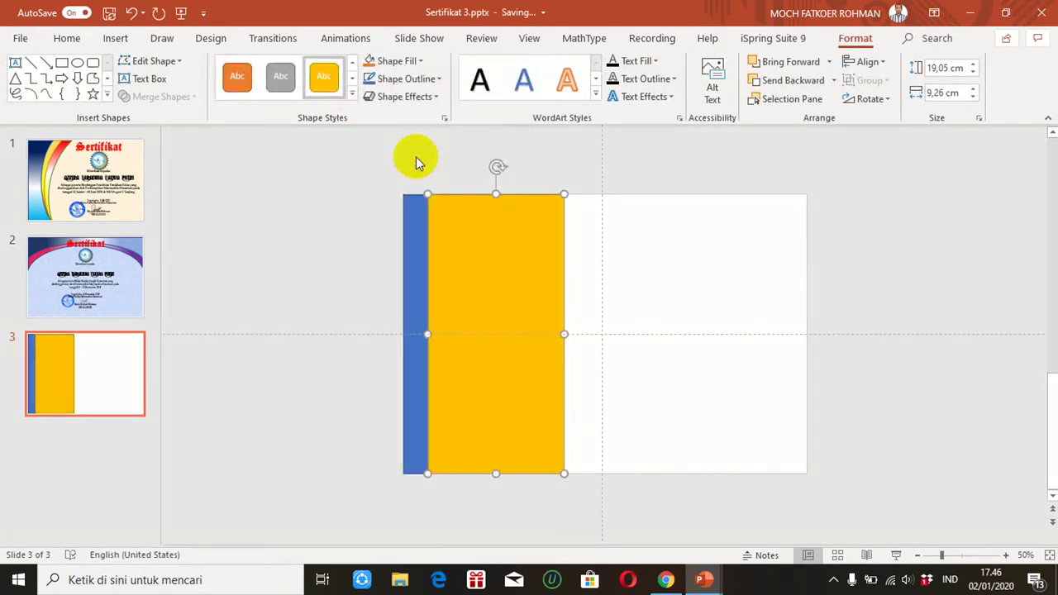
left_click(352, 96)
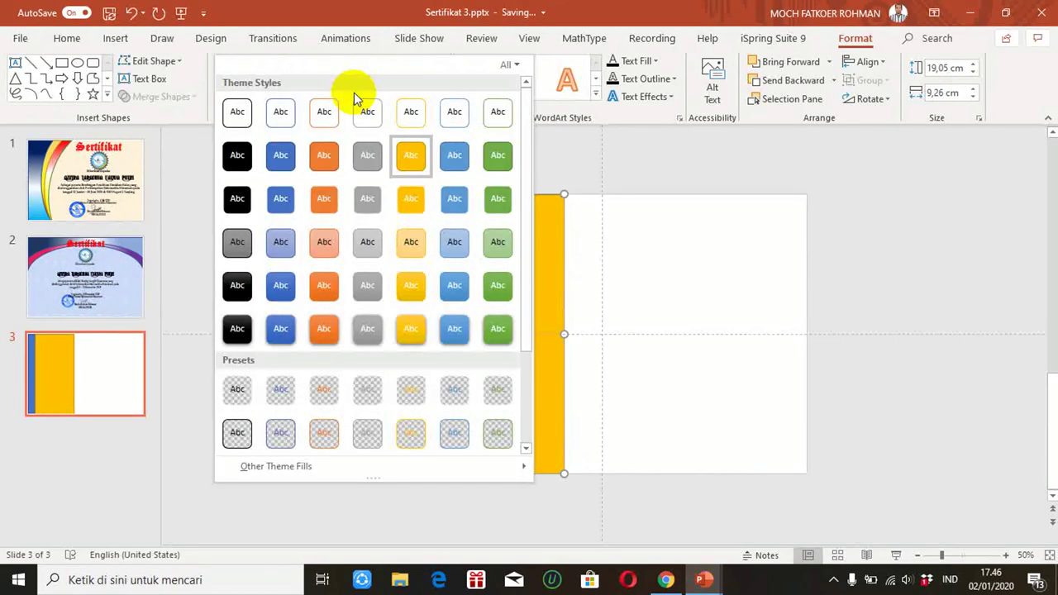
left_click(497, 162)
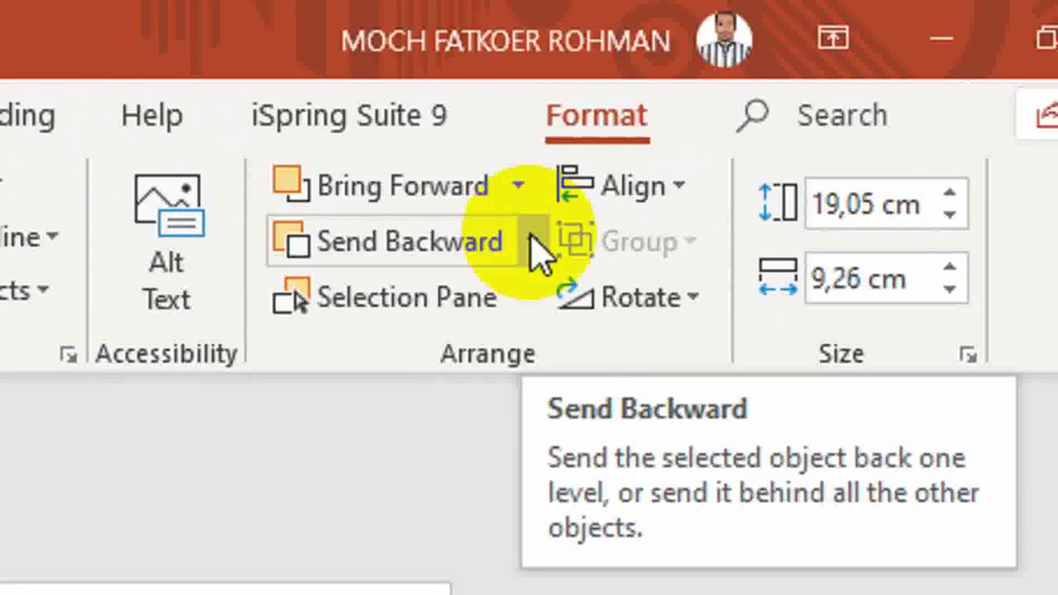
- Send the green rectangle to the back, behind the blue and yellow bands
left_click(533, 242)
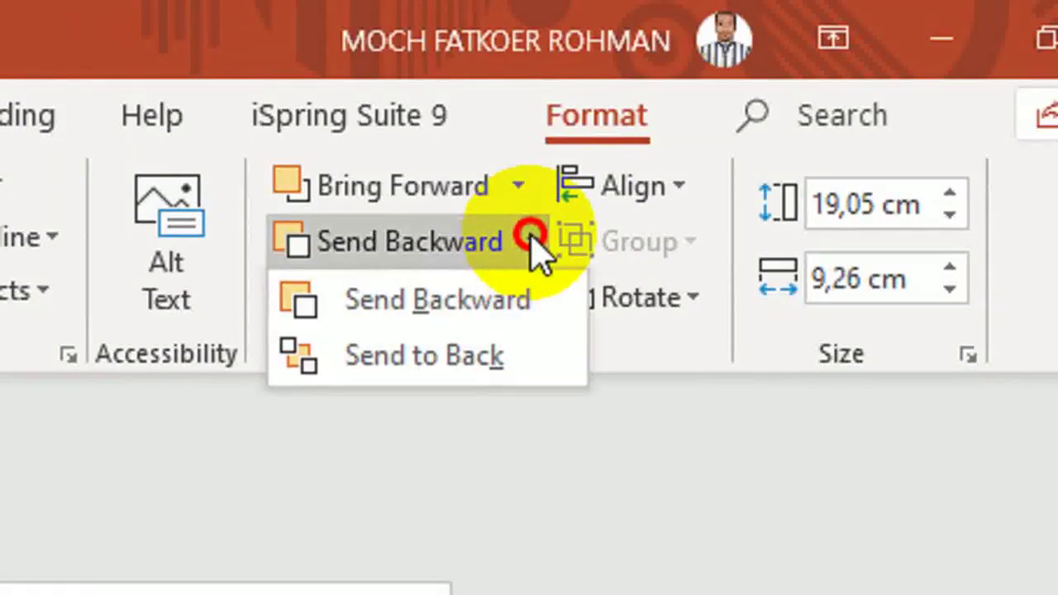
left_click(442, 354)
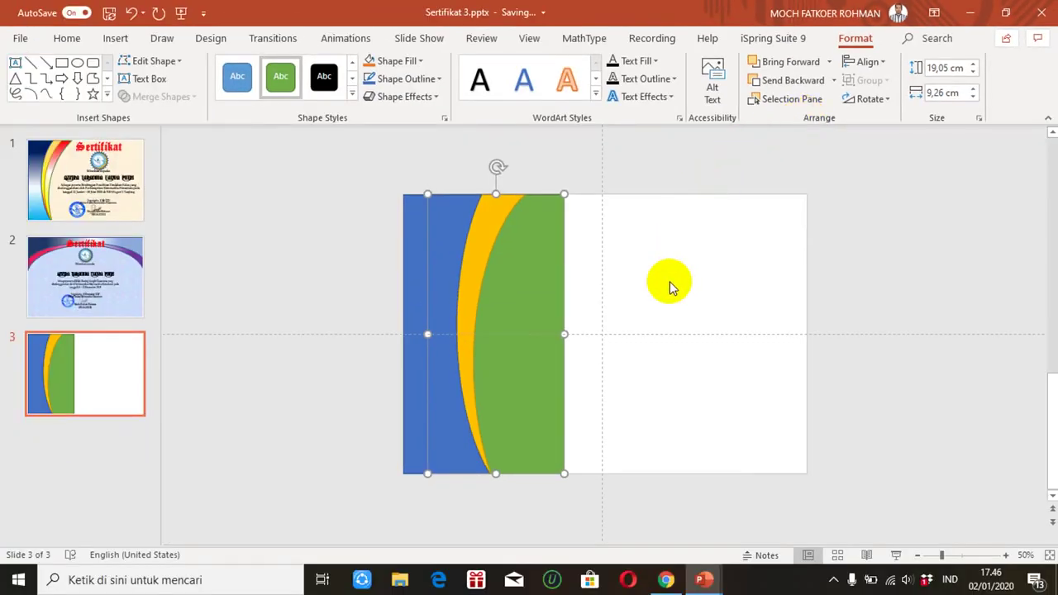
left_click(670, 286)
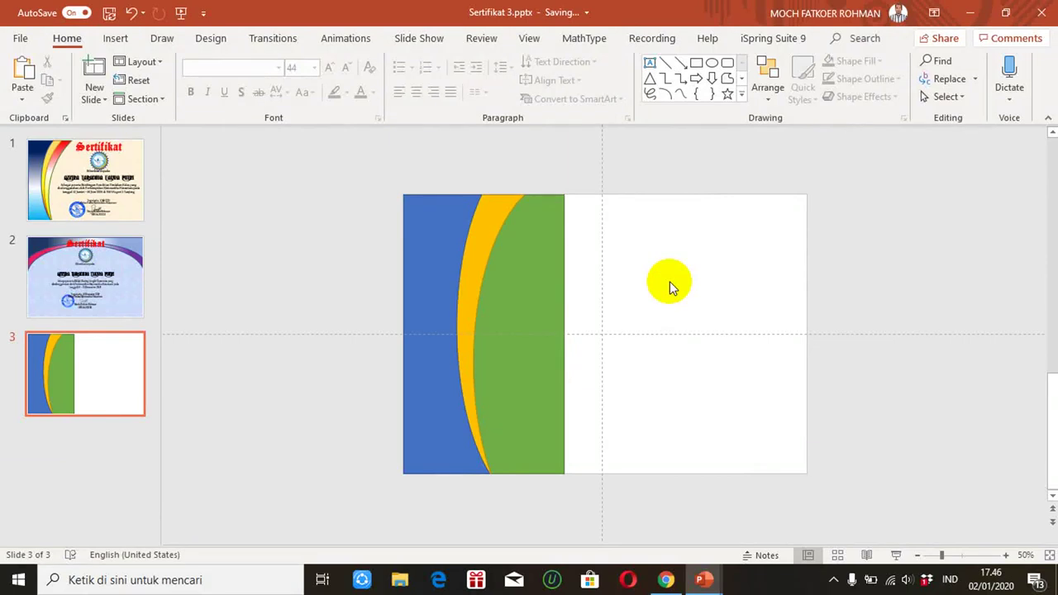
left_click(117, 39)
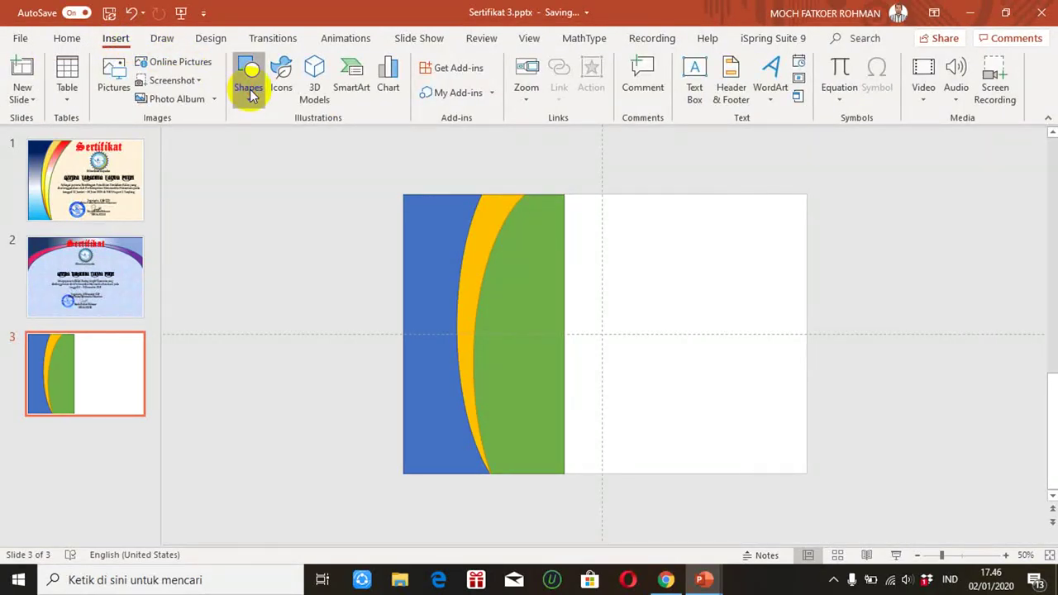
- Draw a new blue oval, stretch it to 26.41 cm tall and move it left over the green band
left_click(250, 90)
left_click(306, 133)
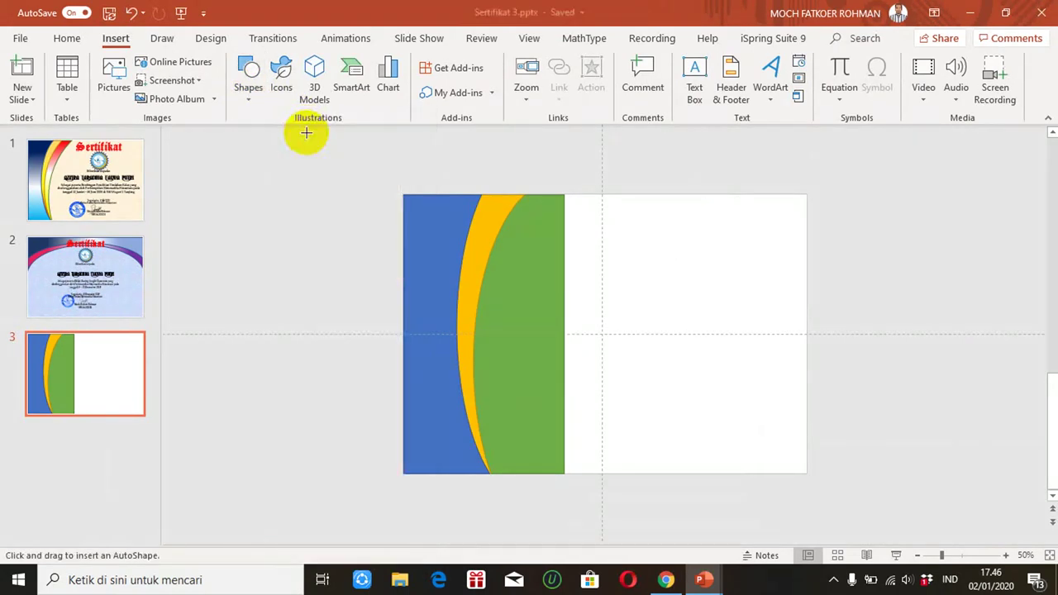
mouse_move(585, 195)
left_mouse_down()
mouse_move(770, 524)
mouse_move(768, 545)
left_mouse_up()
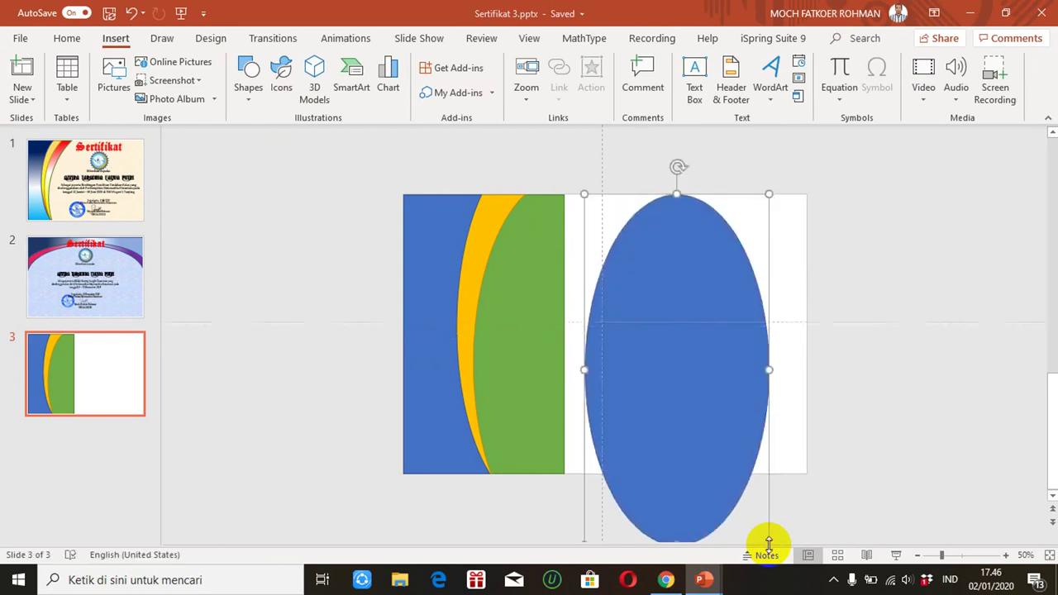
left_click_drag(730, 334, 718, 360)
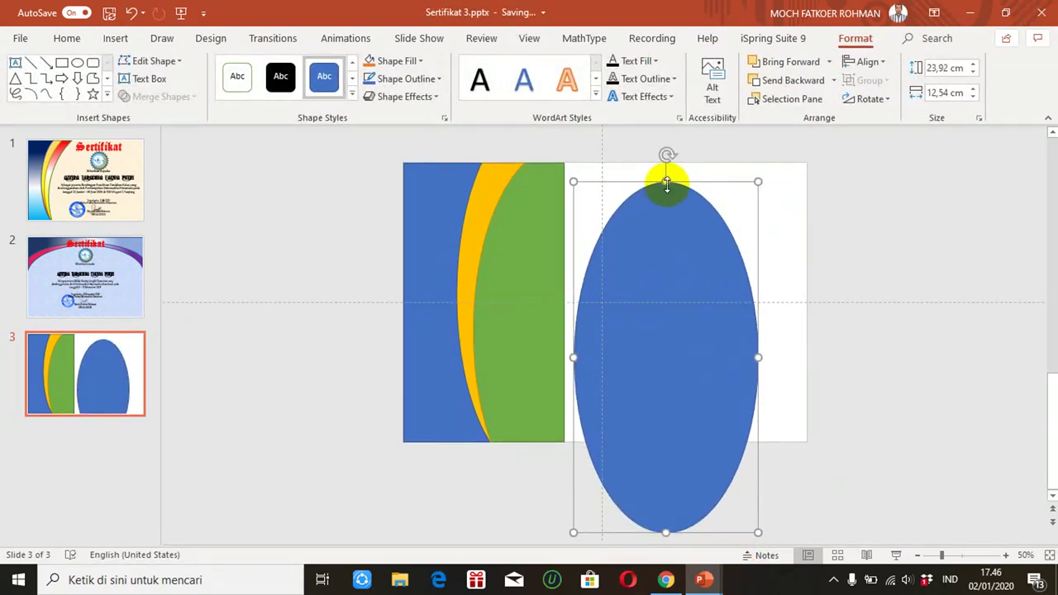
left_click_drag(666, 181, 669, 148)
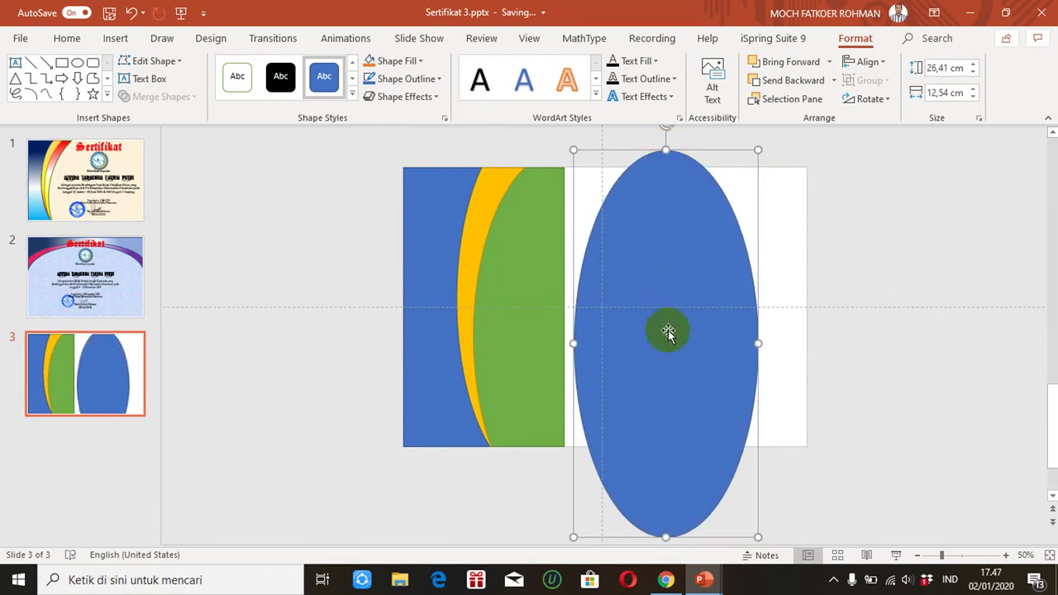
left_click_drag(670, 331, 617, 354)
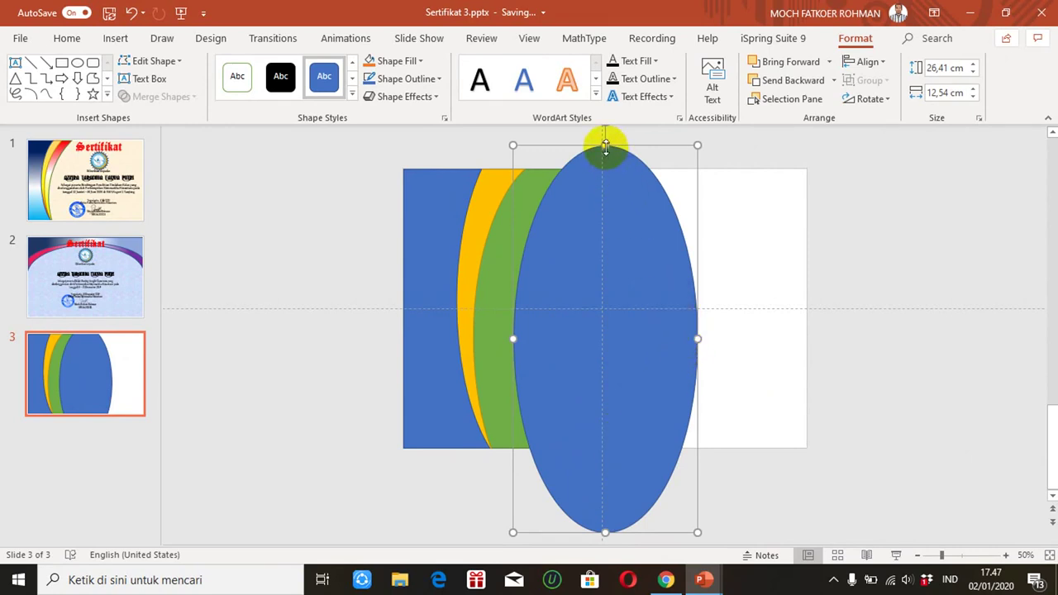
left_click(918, 555)
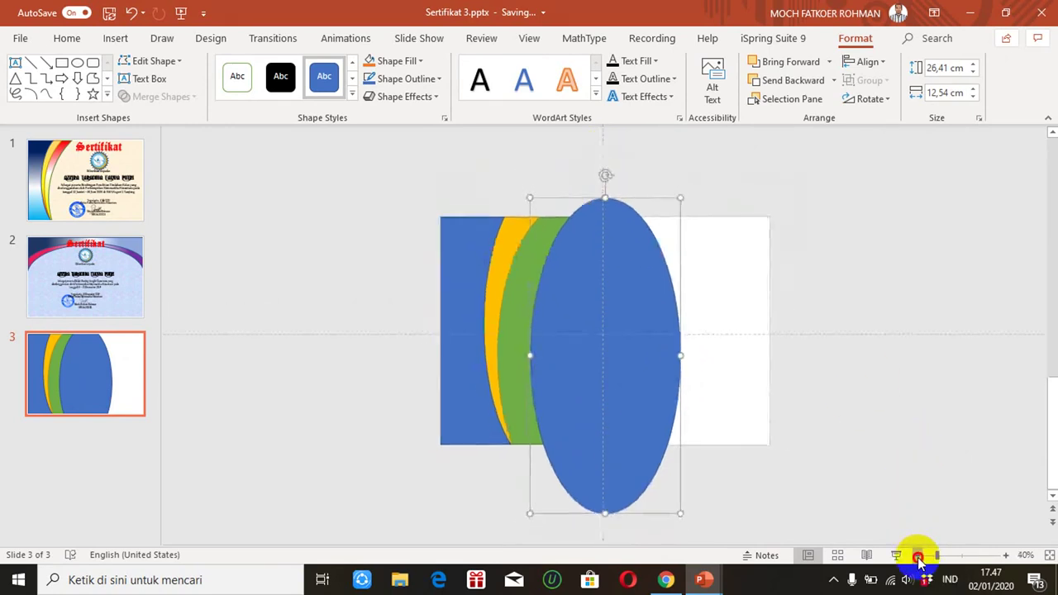
- Move the blue oval left and down, then stretch it upward to make it taller
left_click(917, 555)
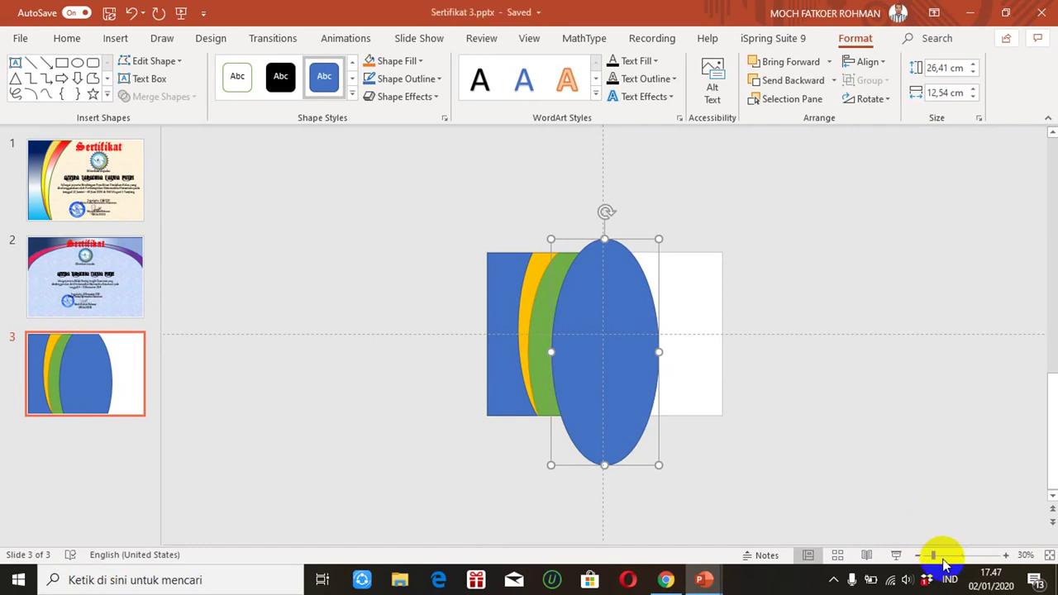
left_click(943, 559)
left_click(940, 557)
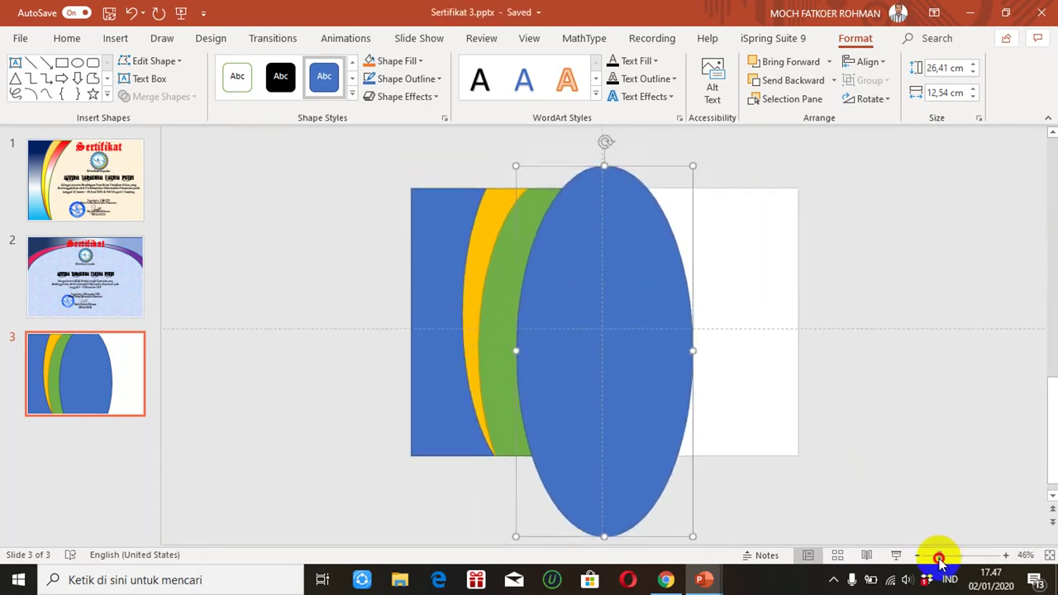
left_click(639, 272)
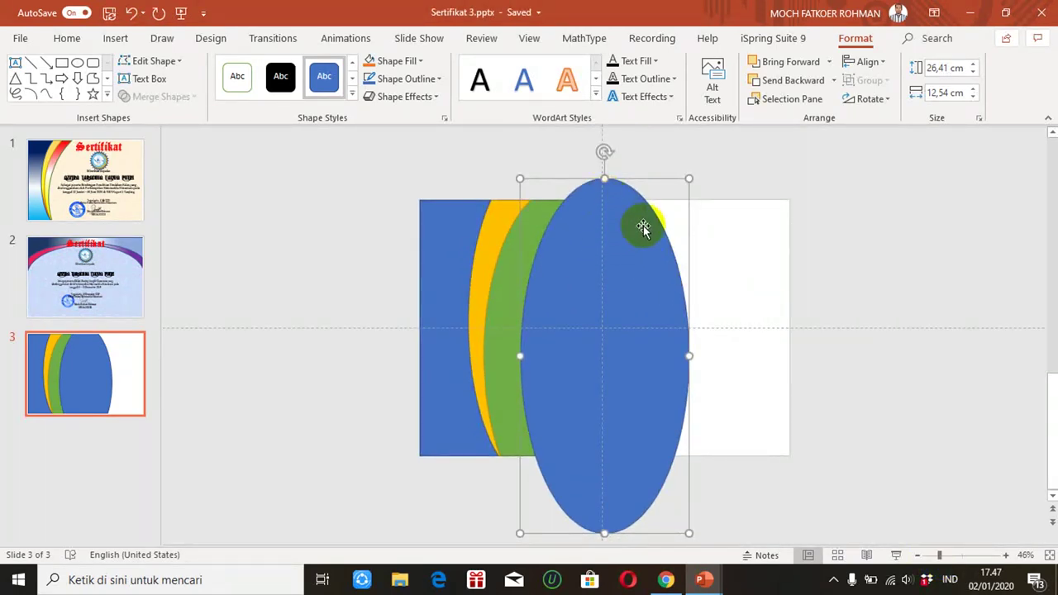
left_click_drag(639, 271, 616, 376)
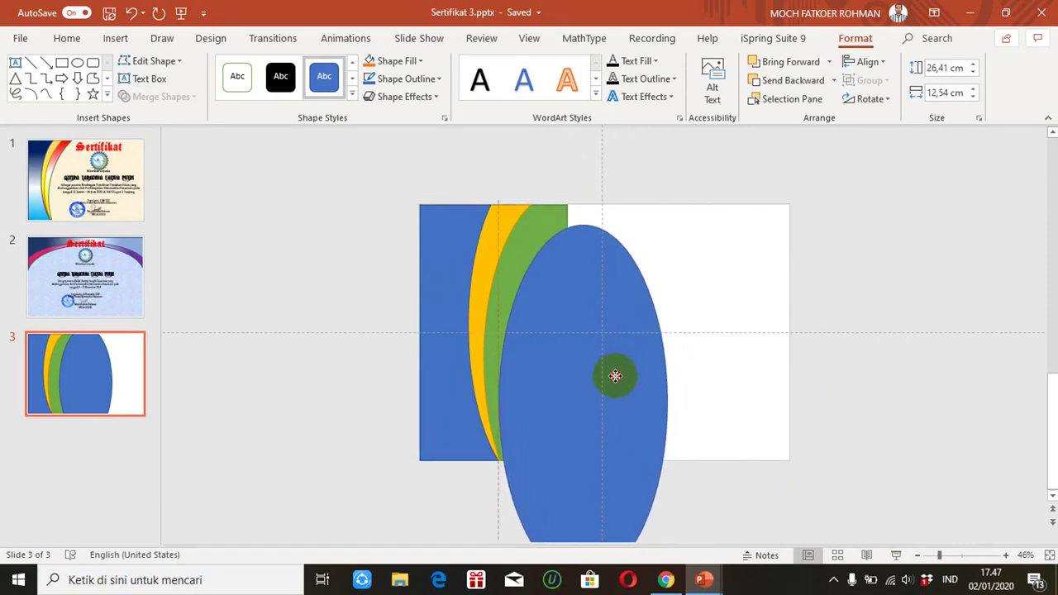
left_click_drag(612, 376, 612, 378)
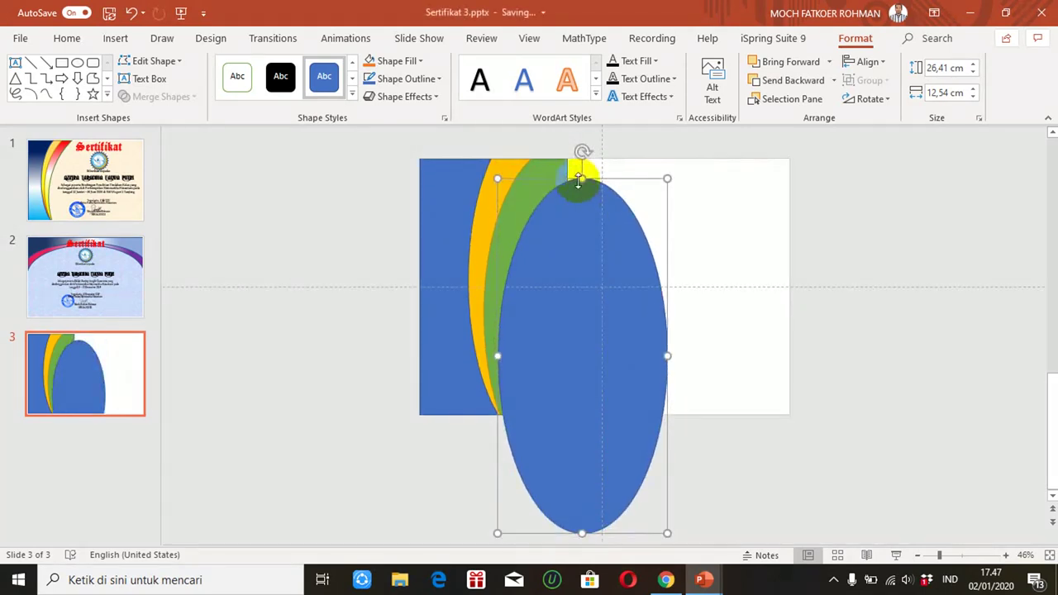
left_click_drag(579, 160, 592, 142)
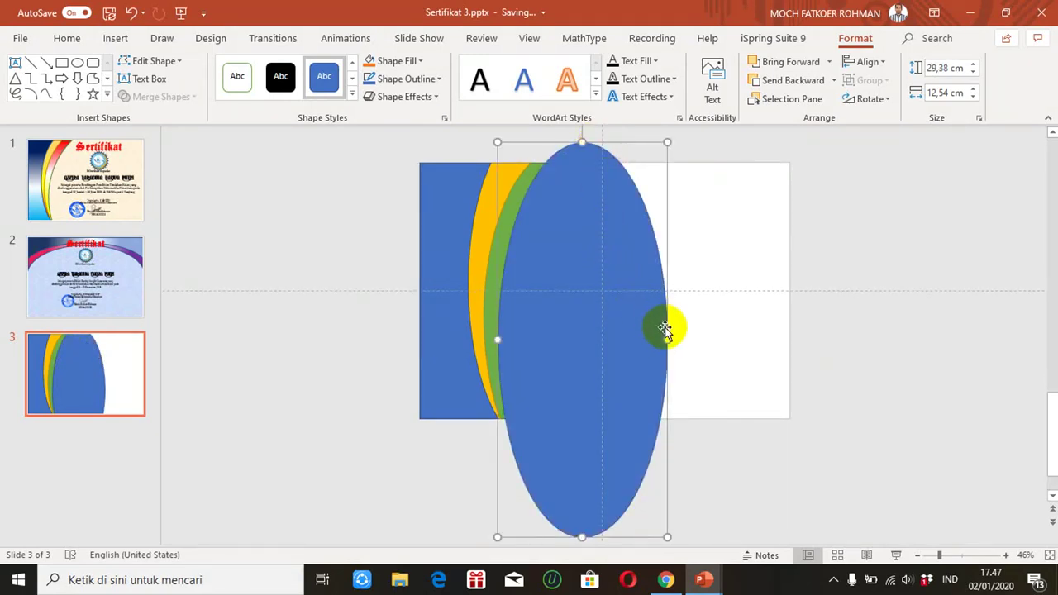
- Widen the oval to the right until it measures 29.38 × 22.42 cm
left_click_drag(668, 338, 747, 347)
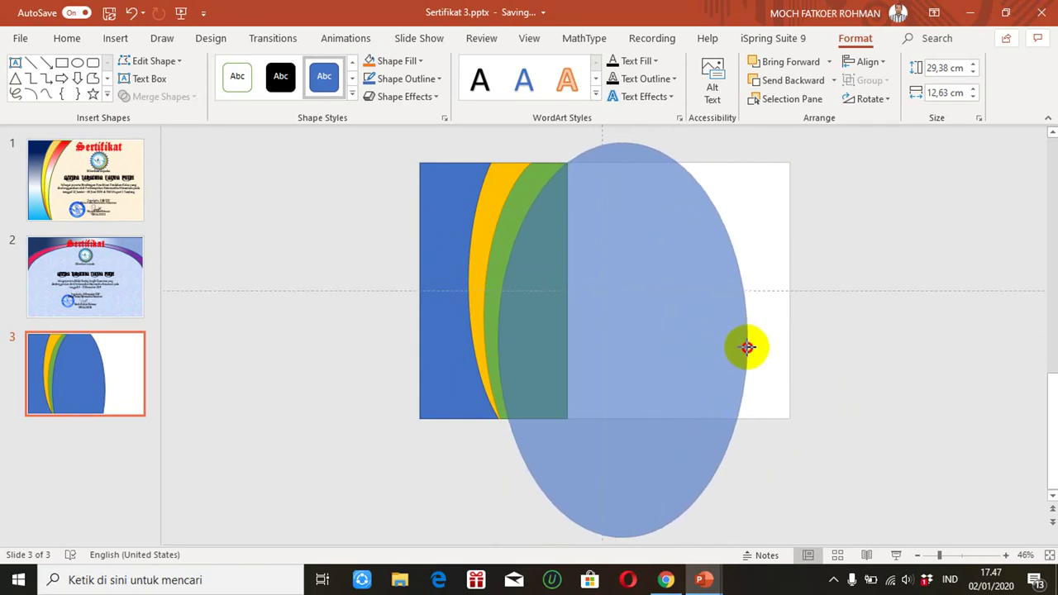
left_click_drag(748, 348, 747, 347)
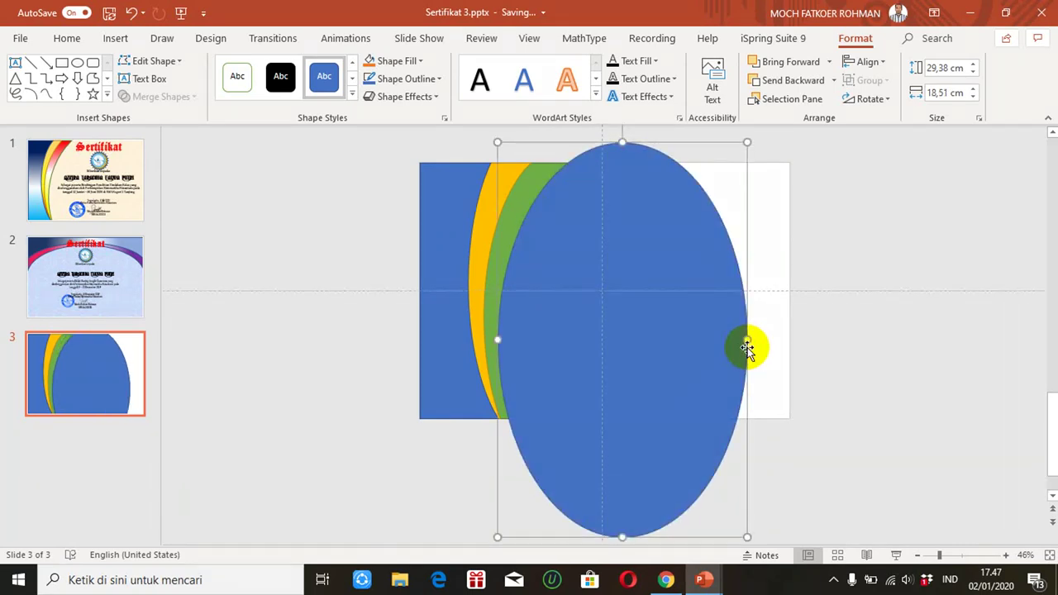
key("ctrl+z")
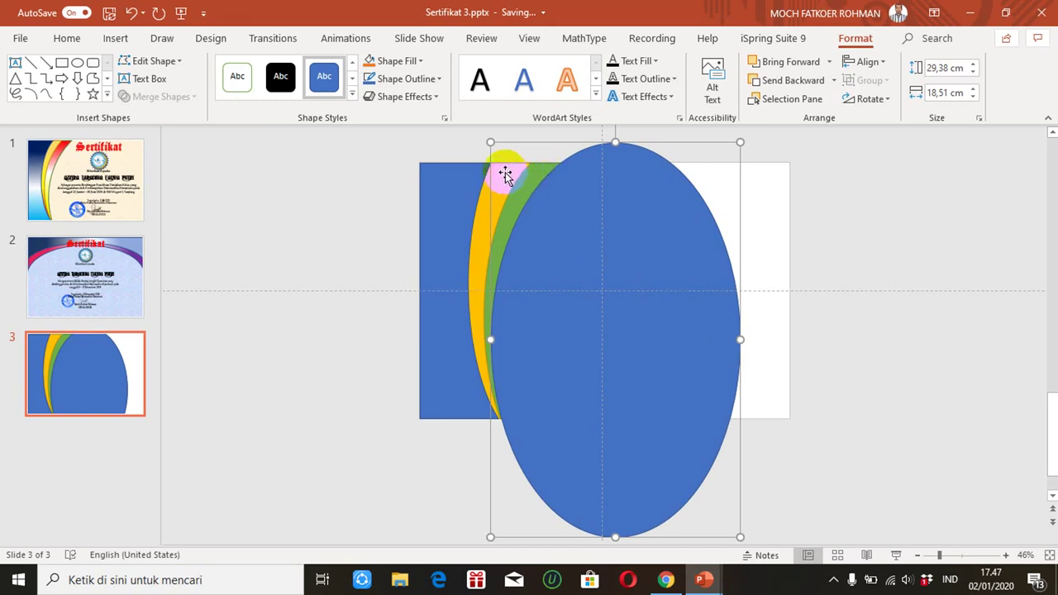
mouse_move(742, 342)
left_mouse_down()
mouse_move(843, 339)
mouse_move(818, 329)
left_mouse_up()
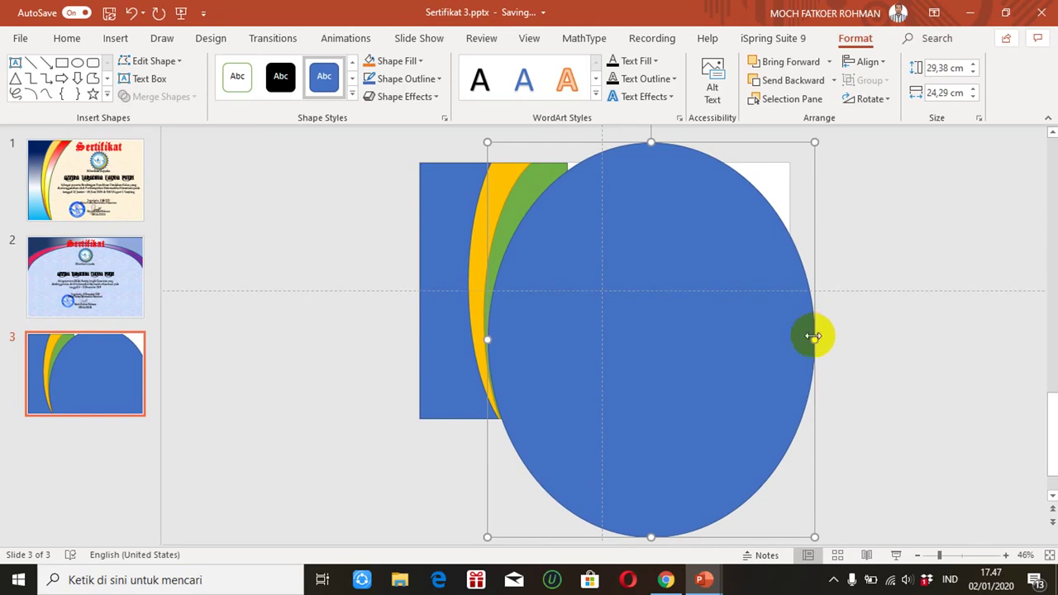
left_click_drag(813, 343, 789, 342)
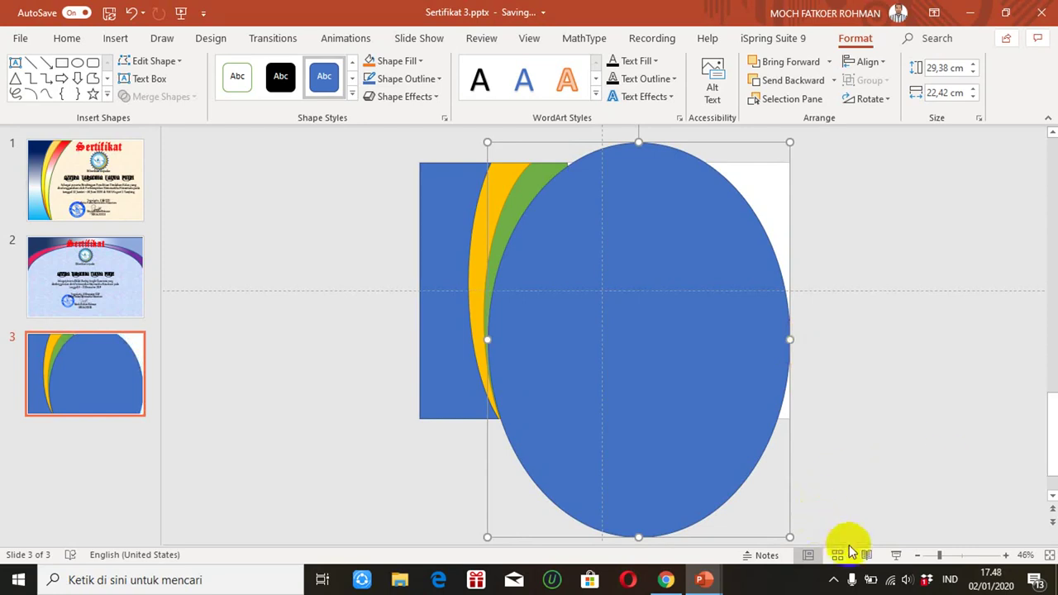
left_click_drag(939, 555, 937, 559)
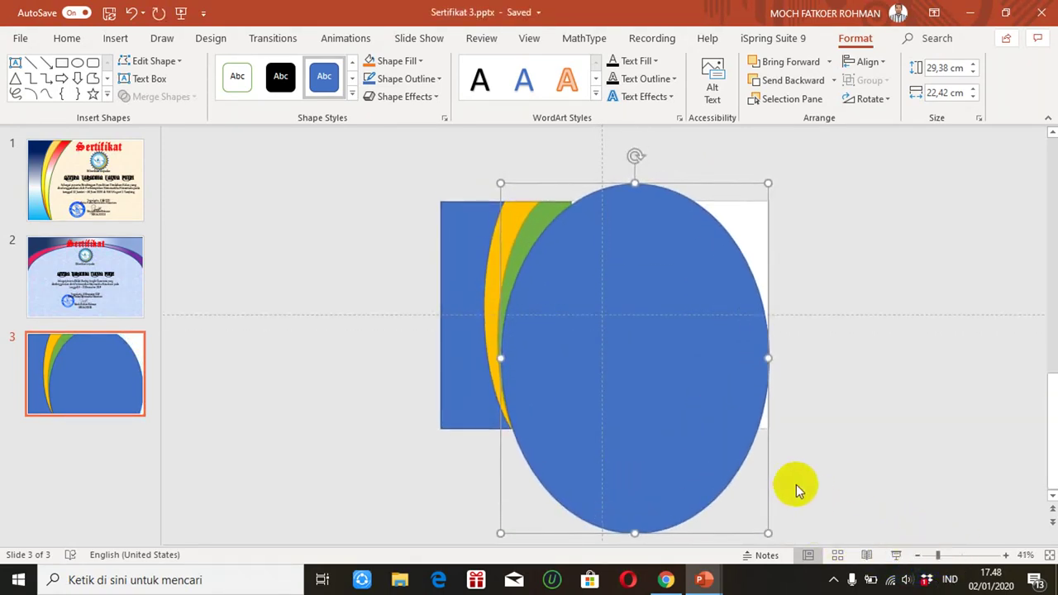
- Rework the oval's width from its right side and stretch it slightly taller
left_click(651, 445)
left_click_drag(650, 445, 653, 445)
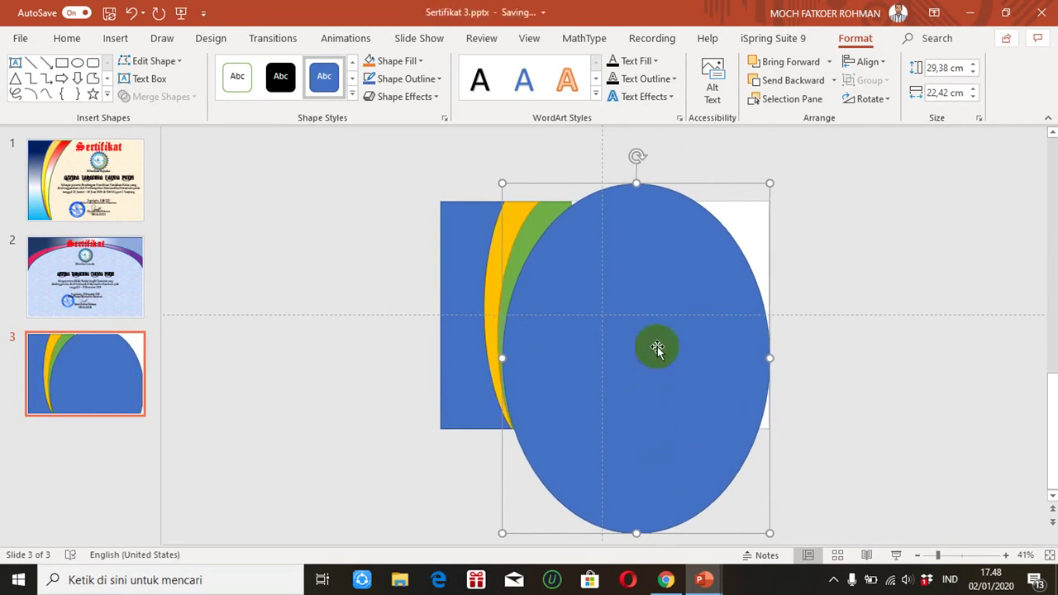
left_click_drag(767, 358, 736, 359)
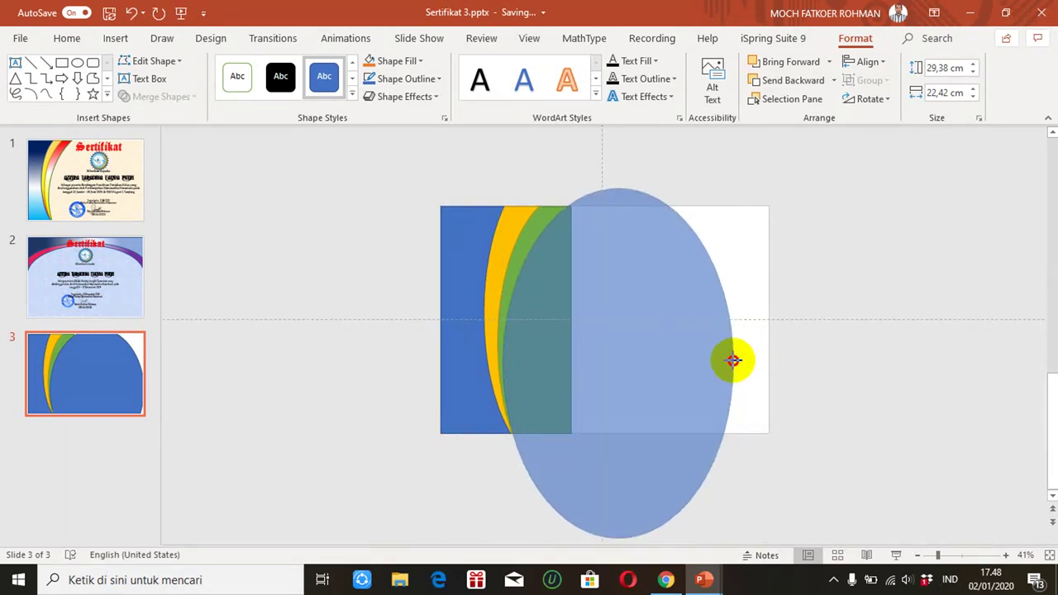
left_click_drag(736, 359, 672, 352)
key("ctrl+z")
key("ctrl+z")
key("ctrl+z")
key("ctrl+z")
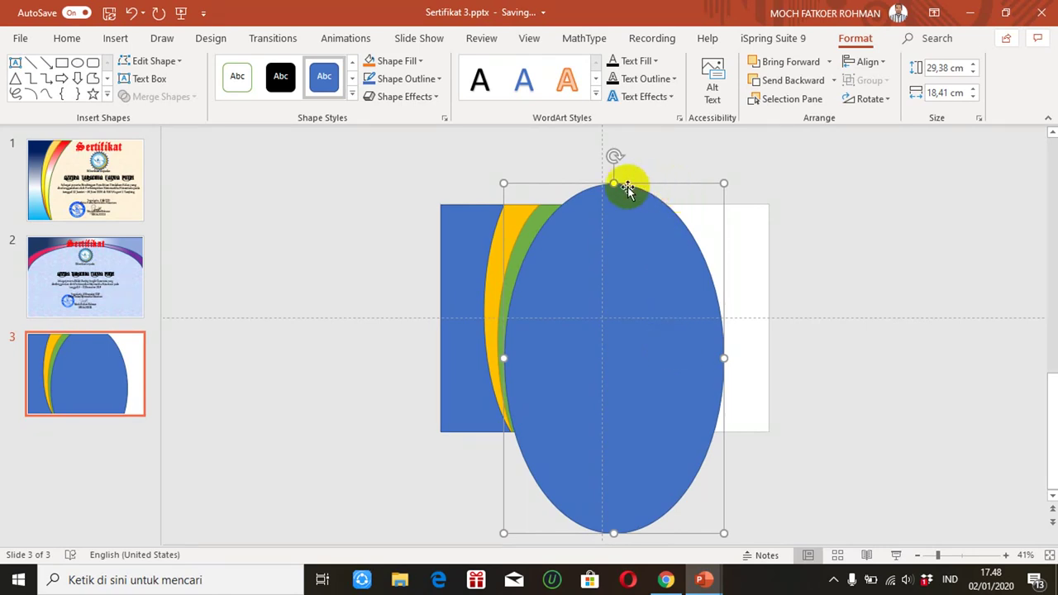
left_click_drag(613, 182, 624, 180)
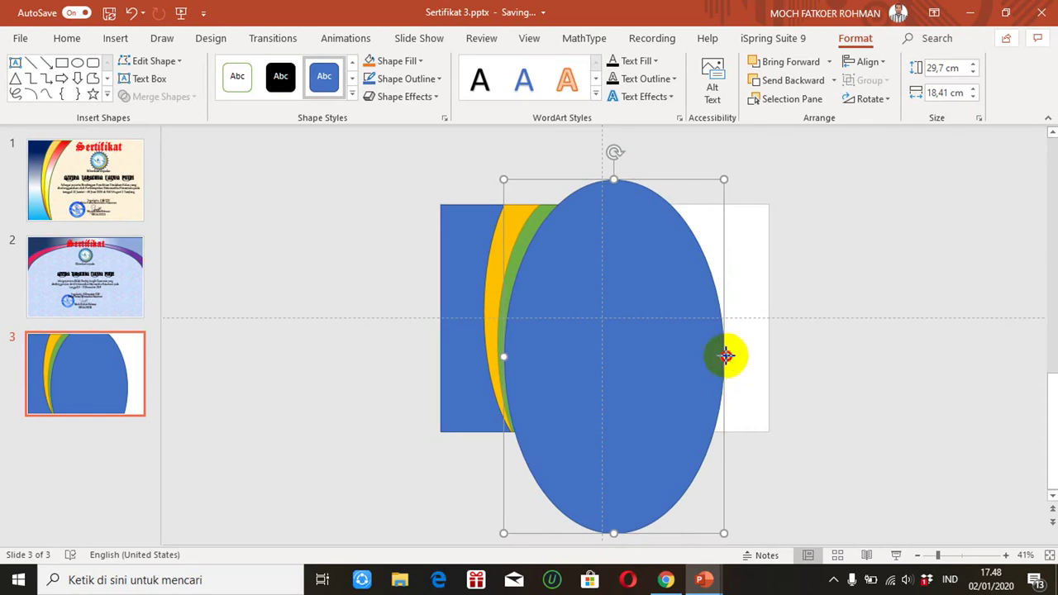
mouse_move(725, 357)
left_mouse_down()
mouse_move(777, 373)
mouse_move(735, 382)
mouse_move(735, 393)
left_mouse_up()
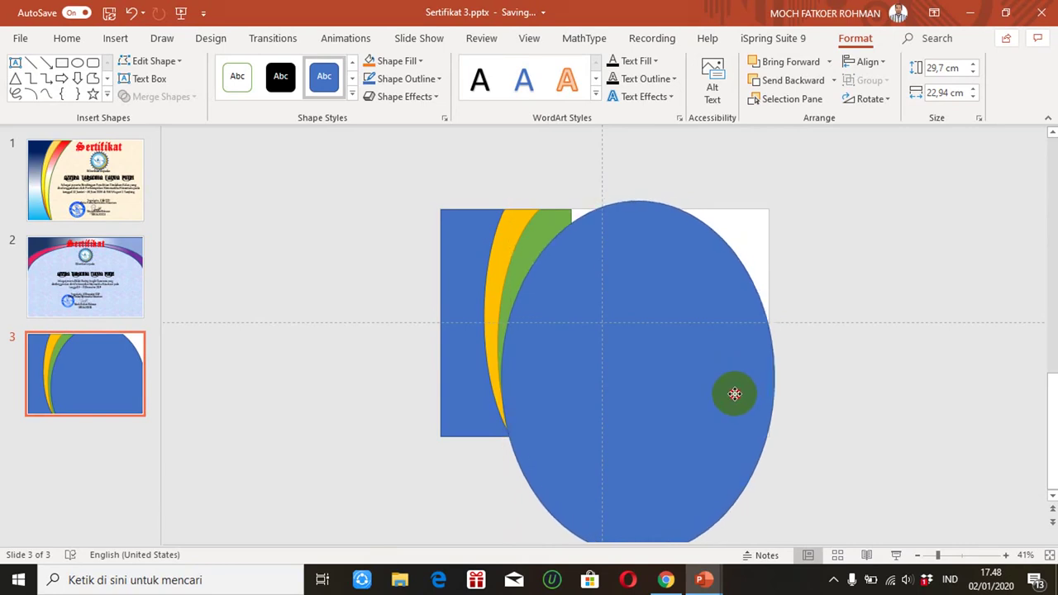
left_click_drag(735, 393, 738, 394)
- Finish resizing the oval to 32.5 × 28.02 cm, extending past the slide's edges
key("Left")
key("Left")
key("Left")
key("Left")
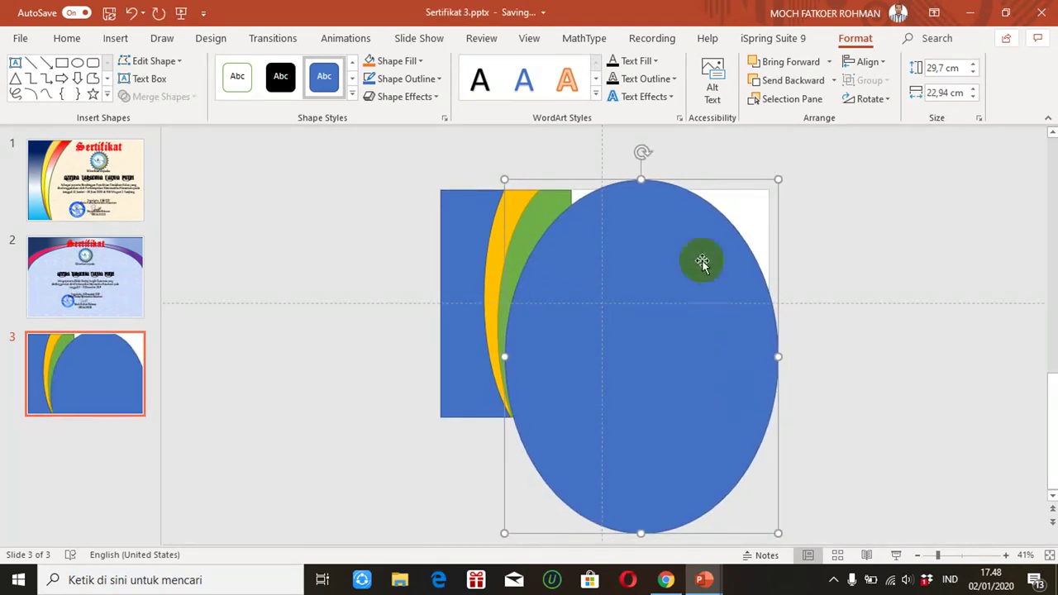
left_click_drag(643, 179, 648, 166)
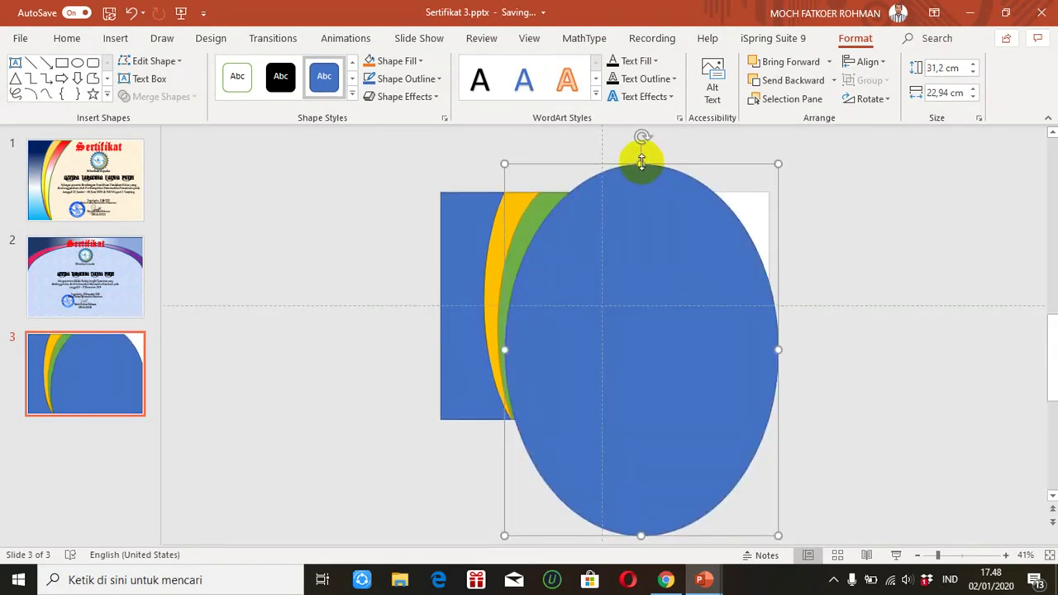
left_click_drag(643, 161, 642, 151)
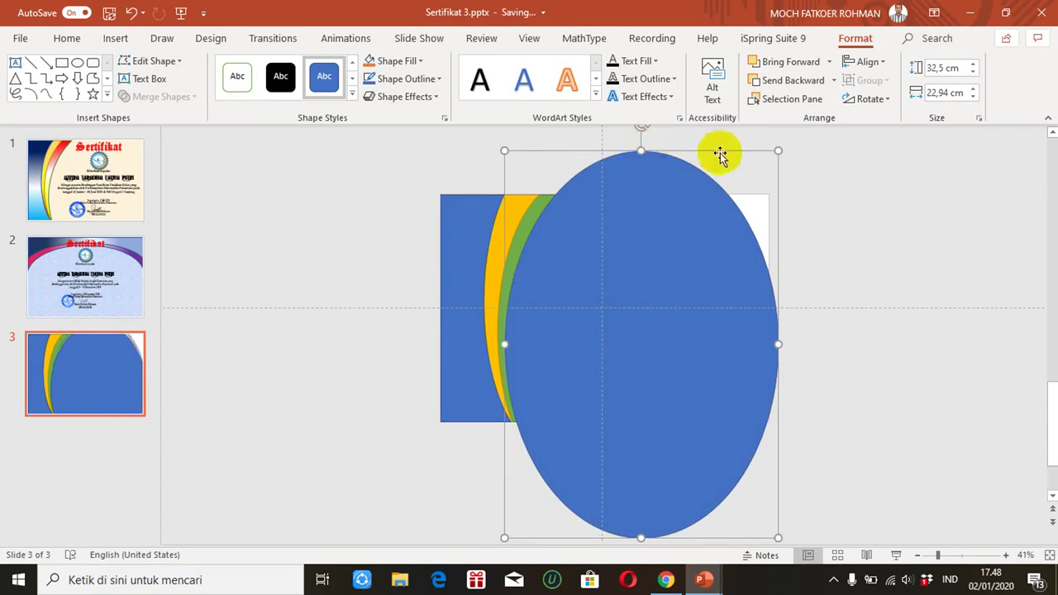
key("ctrl+z")
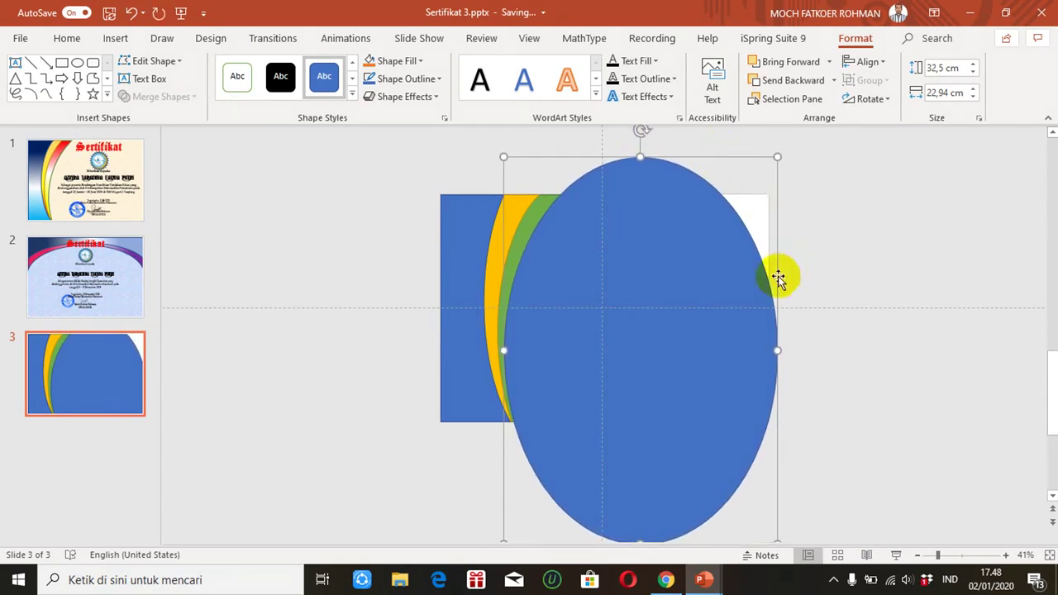
mouse_move(777, 350)
left_mouse_down()
mouse_move(874, 352)
mouse_move(838, 339)
left_mouse_up()
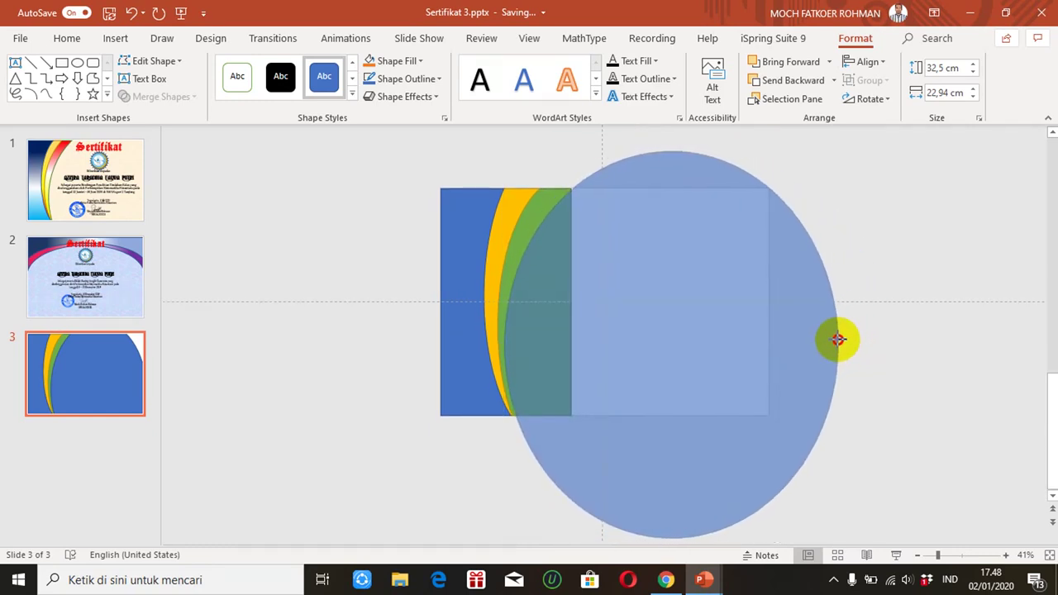
left_click_drag(839, 339, 838, 340)
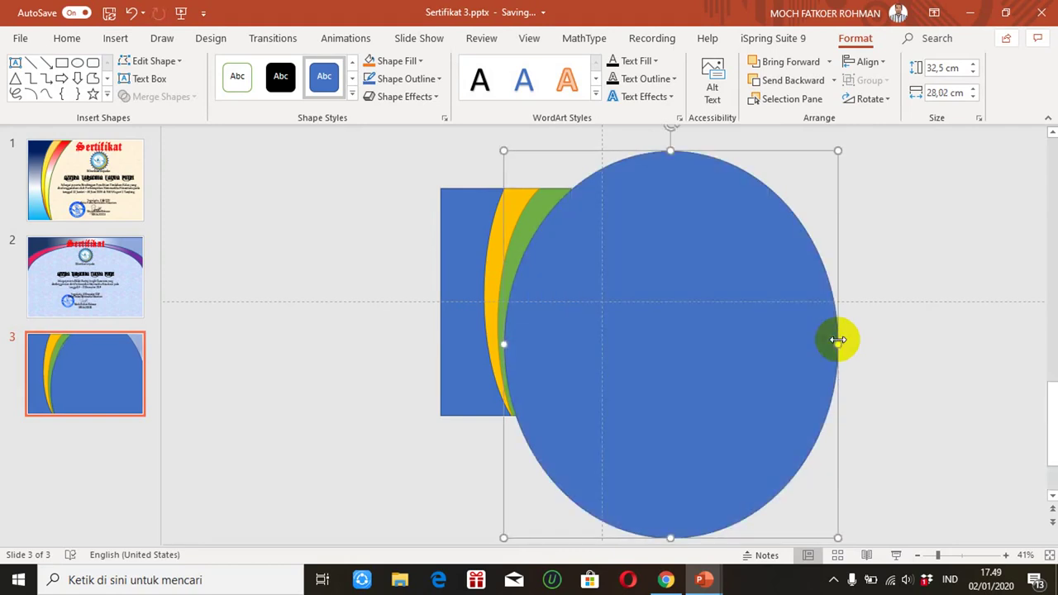
key("ctrl+z")
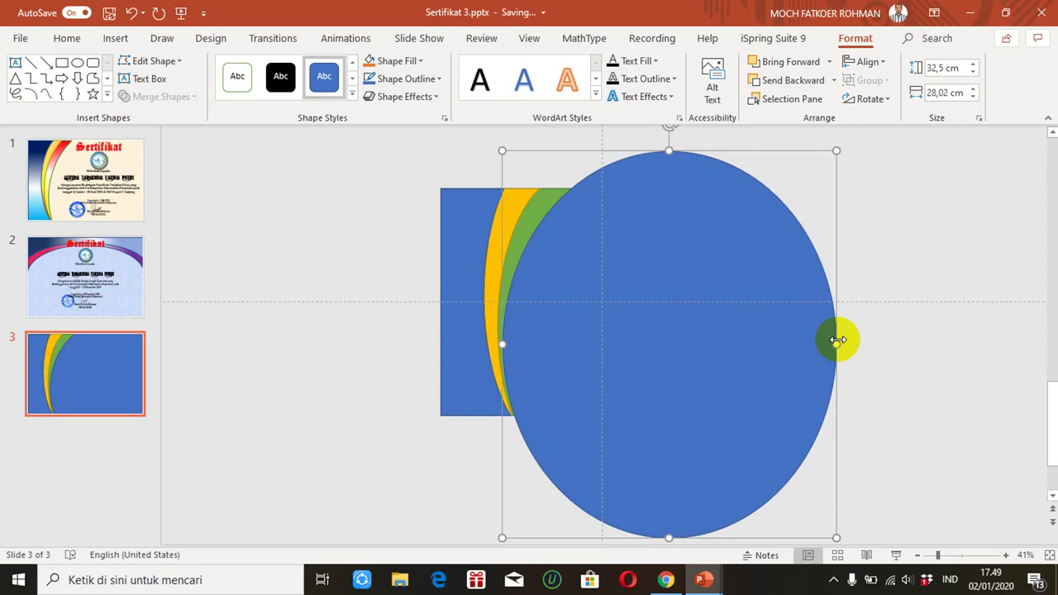
left_click(535, 215)
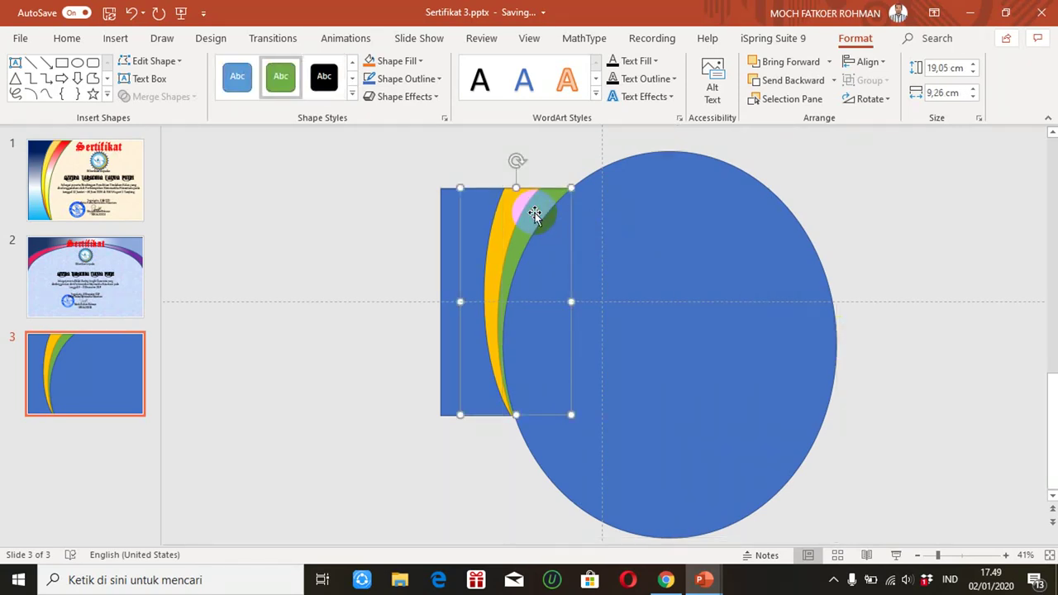
- Subtract the large oval from the band shape, leaving blue, gold and green curved bands
left_click(792, 176)
left_click(550, 202)
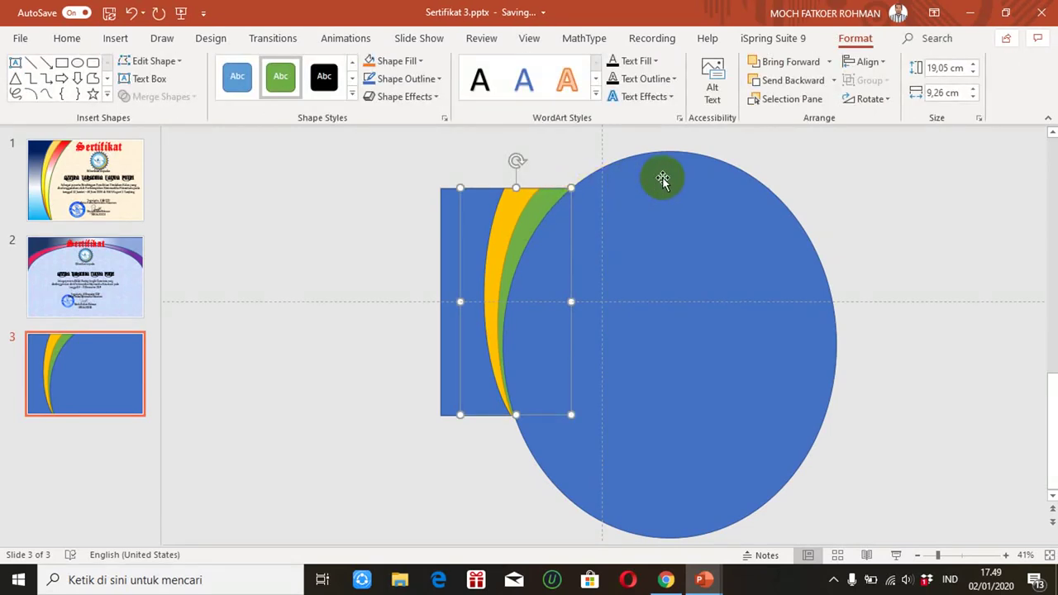
left_click(662, 180, "shift")
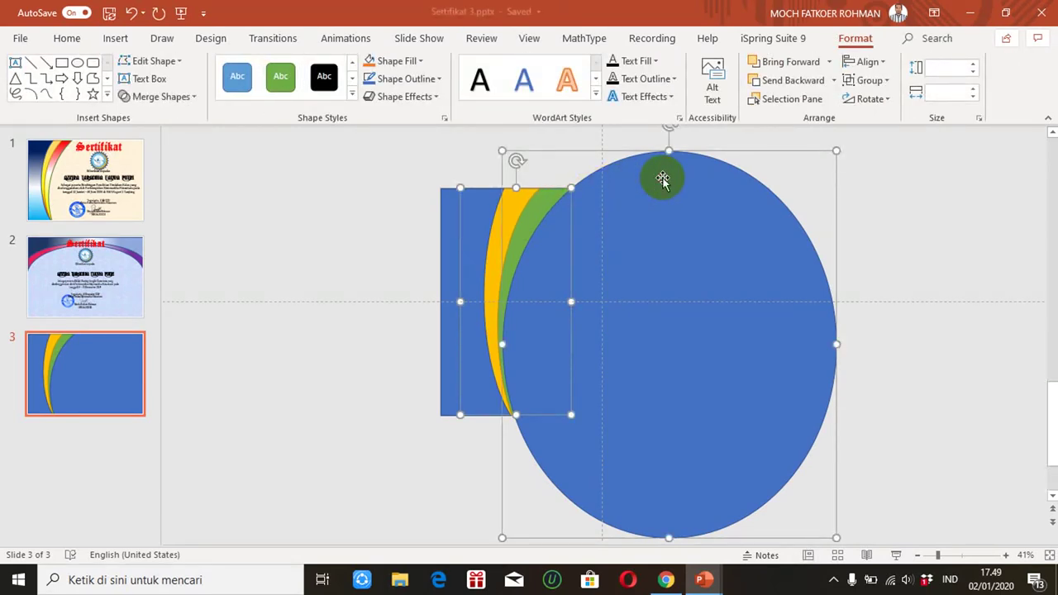
left_click(189, 100)
left_click(156, 189)
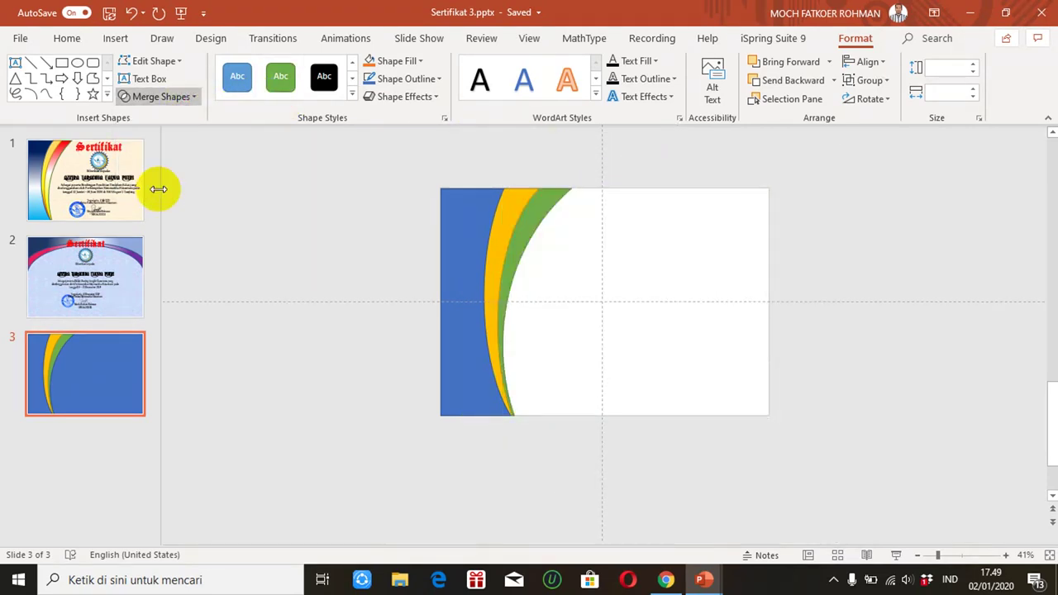
left_click(719, 277)
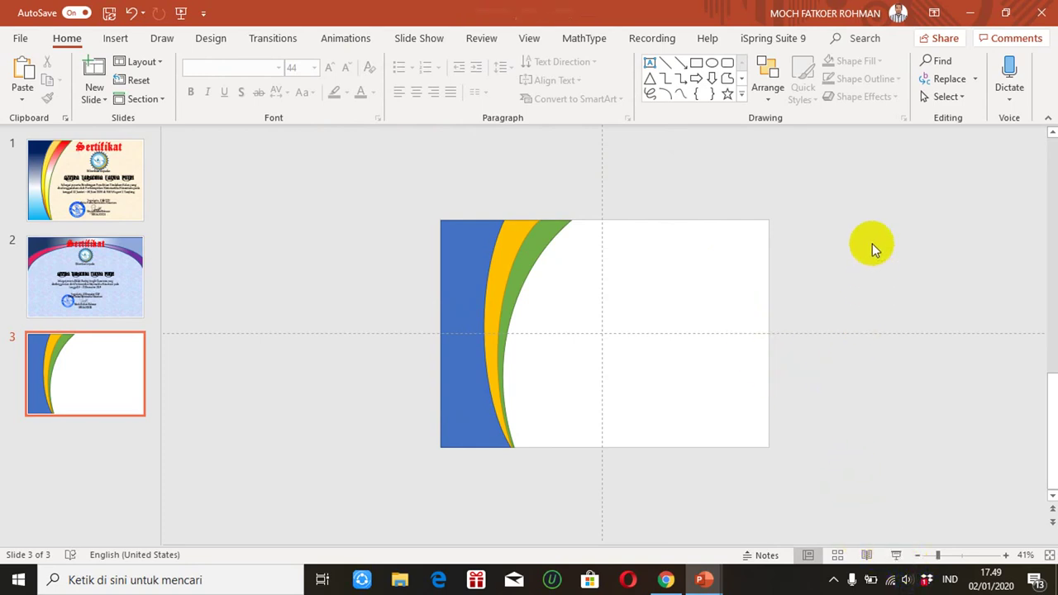
left_click(445, 278)
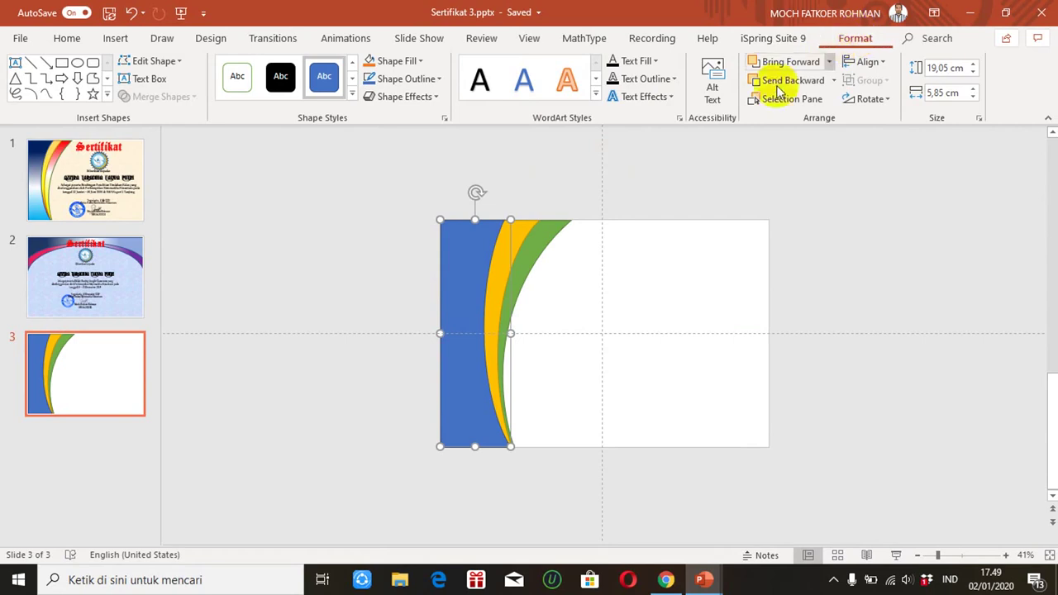
left_click(855, 41)
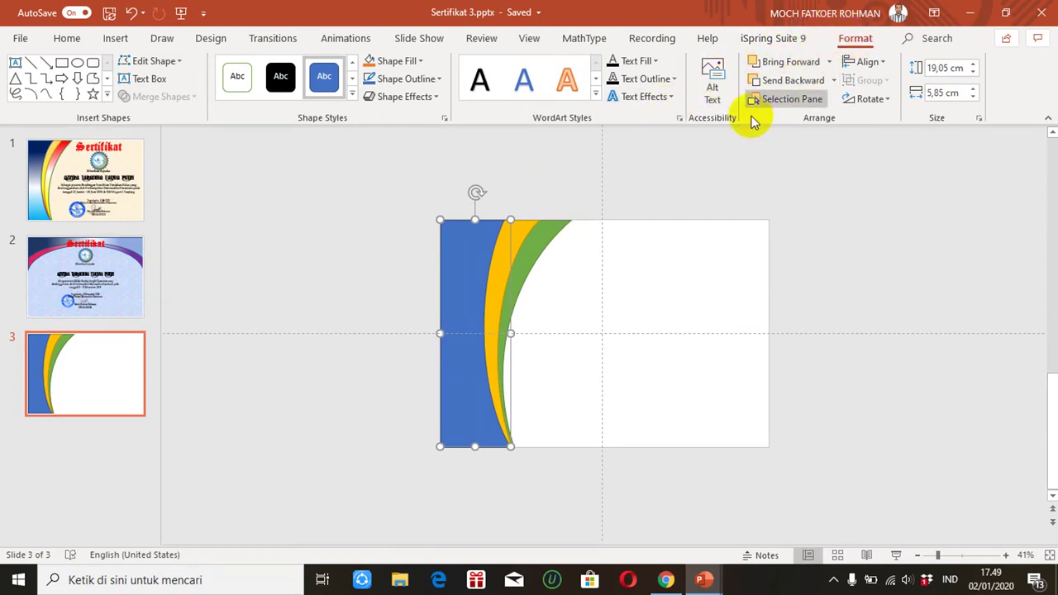
left_click(692, 190)
left_click(449, 258)
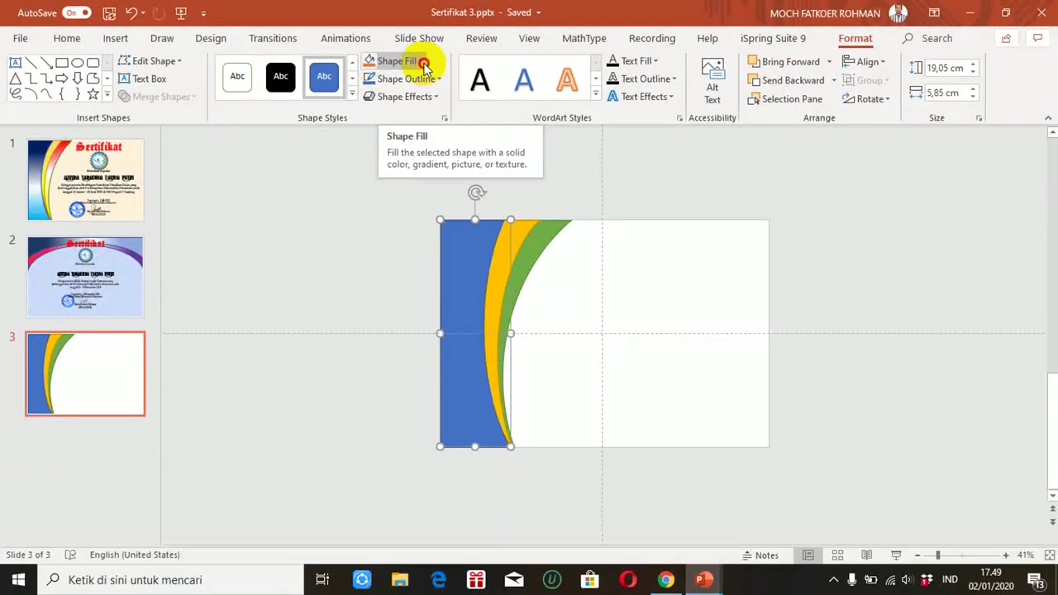
- Give the blue band a gradient fill and delete its 74% gradient stop
left_click(421, 62)
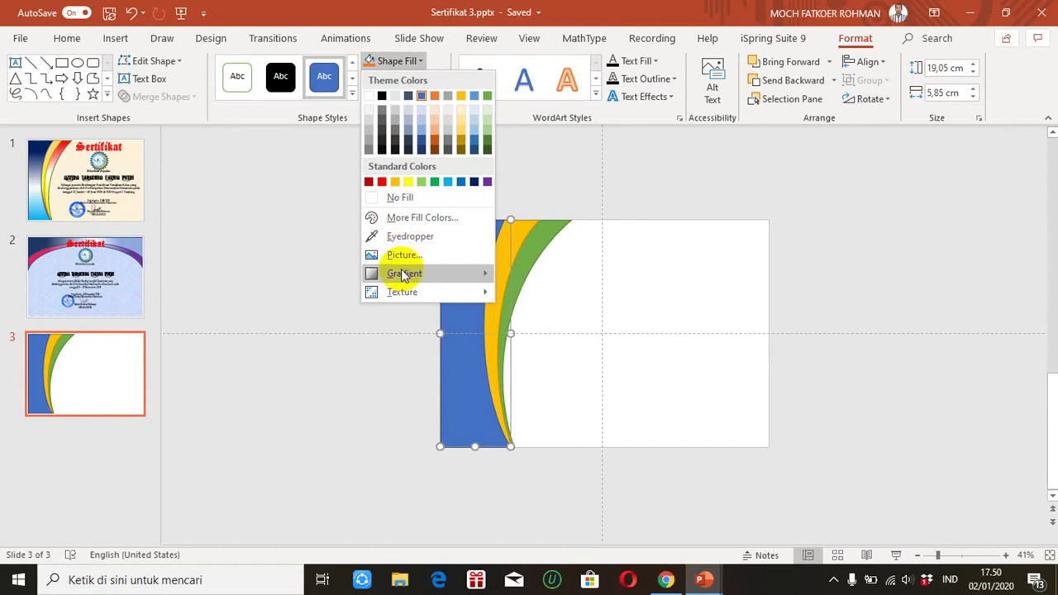
mouse_move(403, 276)
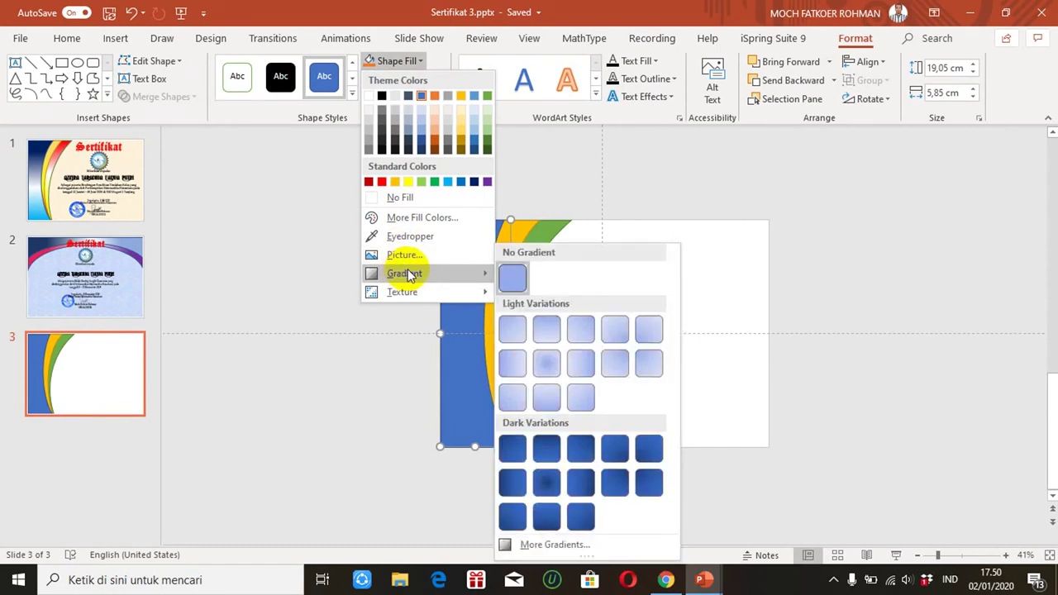
left_click(538, 547)
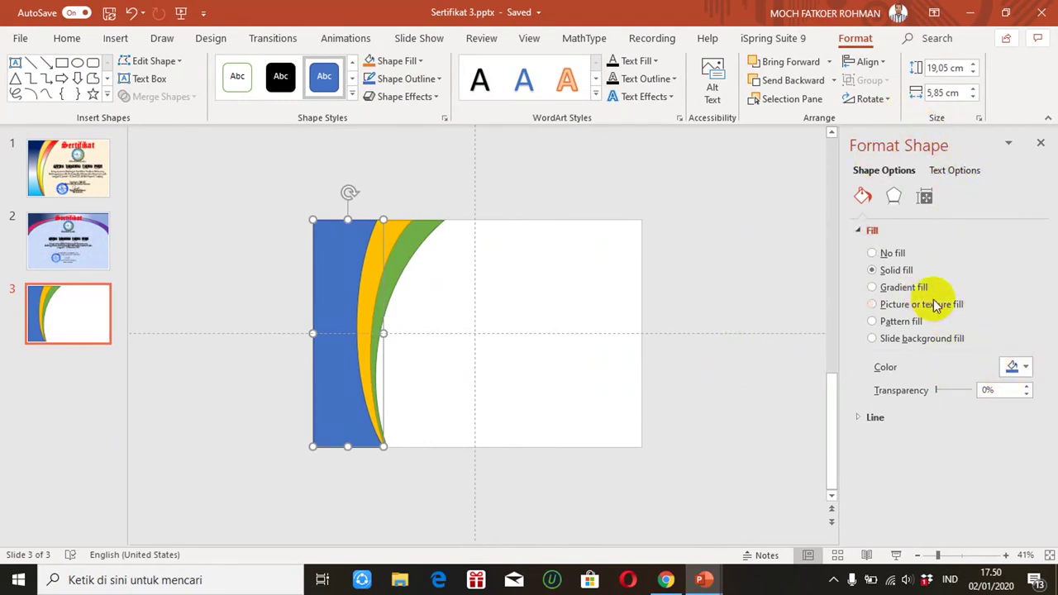
left_click(874, 287)
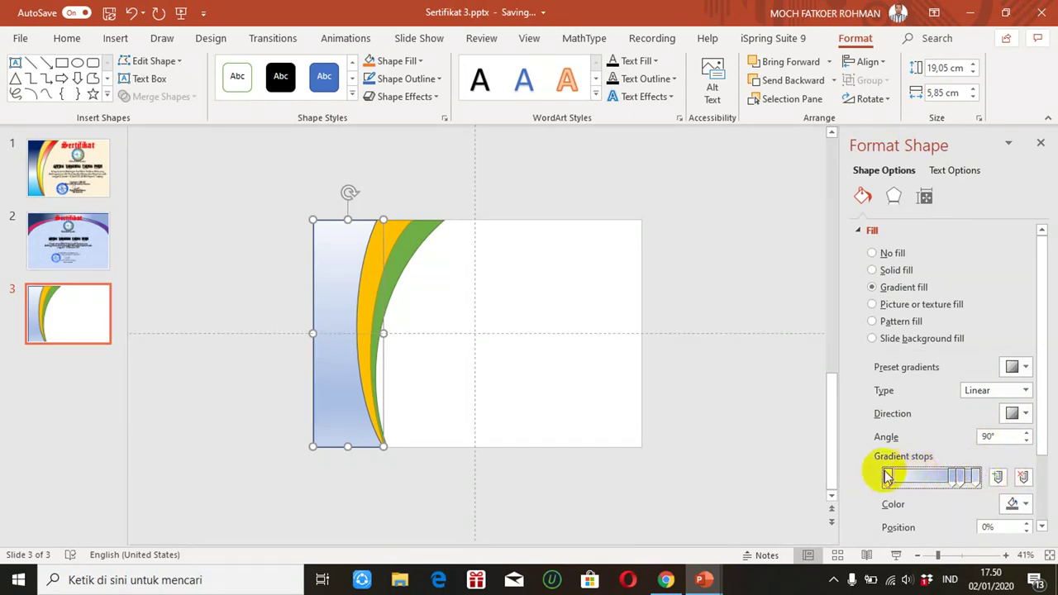
left_click(954, 481)
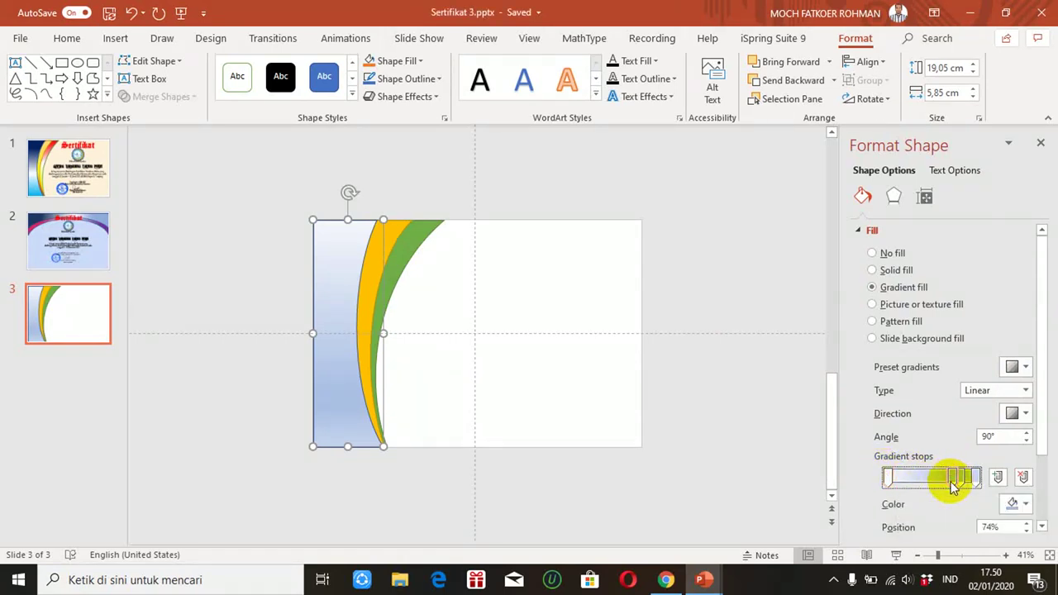
left_click(1022, 477)
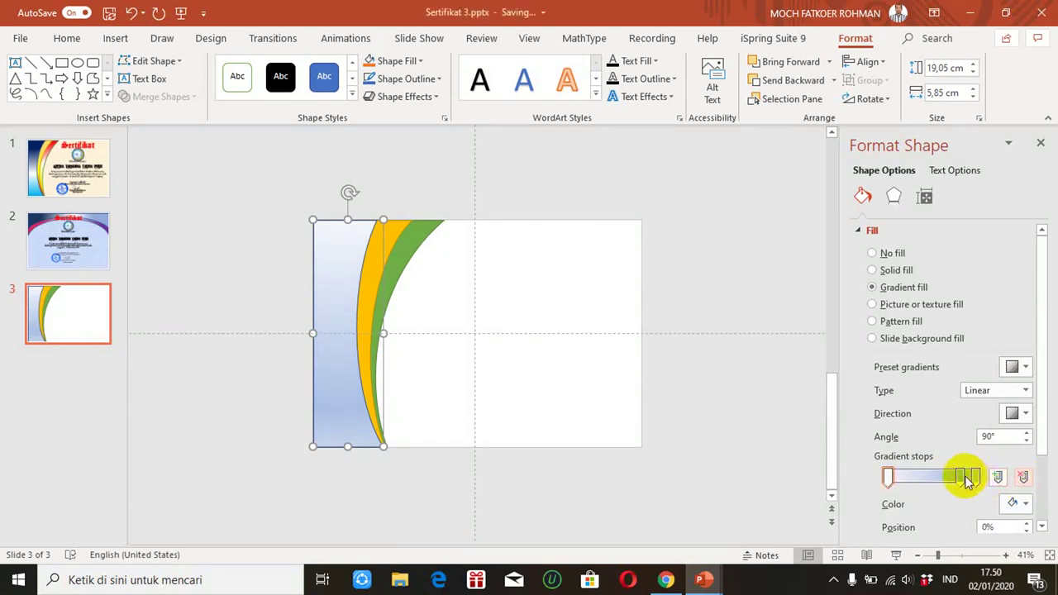
left_click_drag(966, 481, 943, 482)
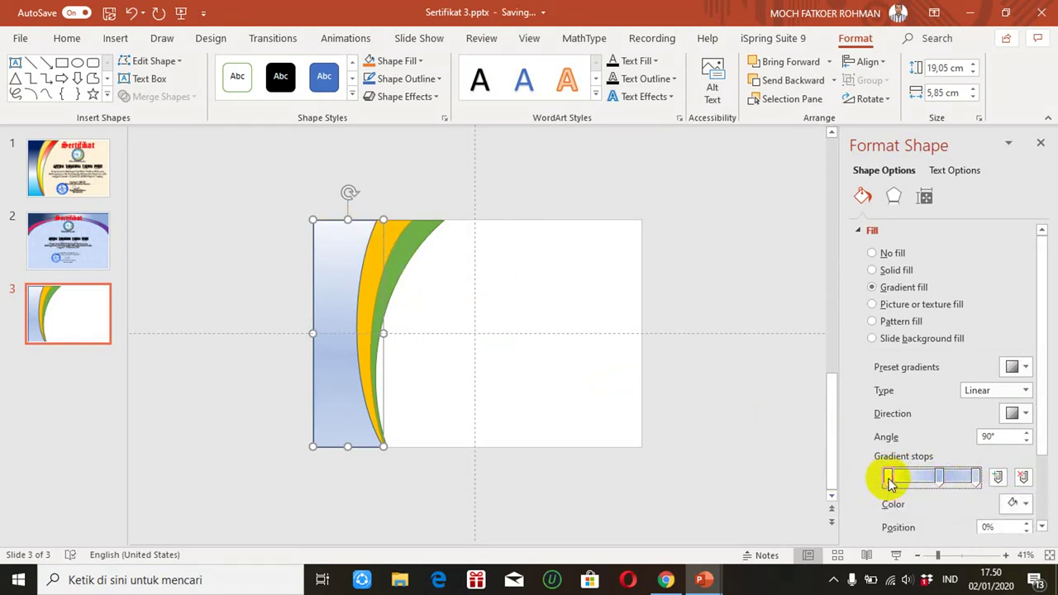
- Colour the gradient stops dark navy, white and bright blue from top to bottom
left_click(1025, 504)
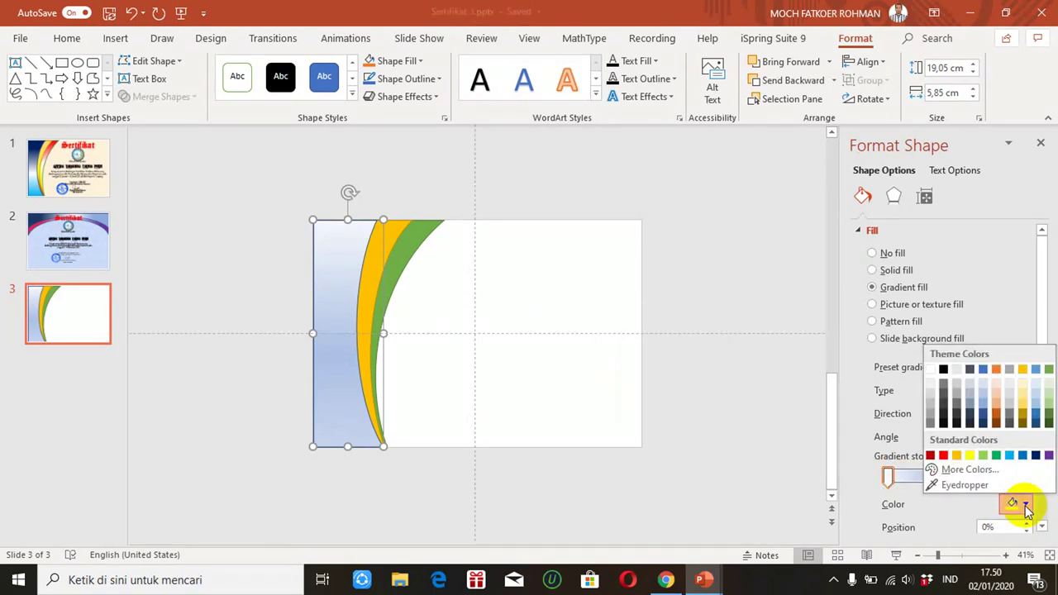
left_click(1035, 455)
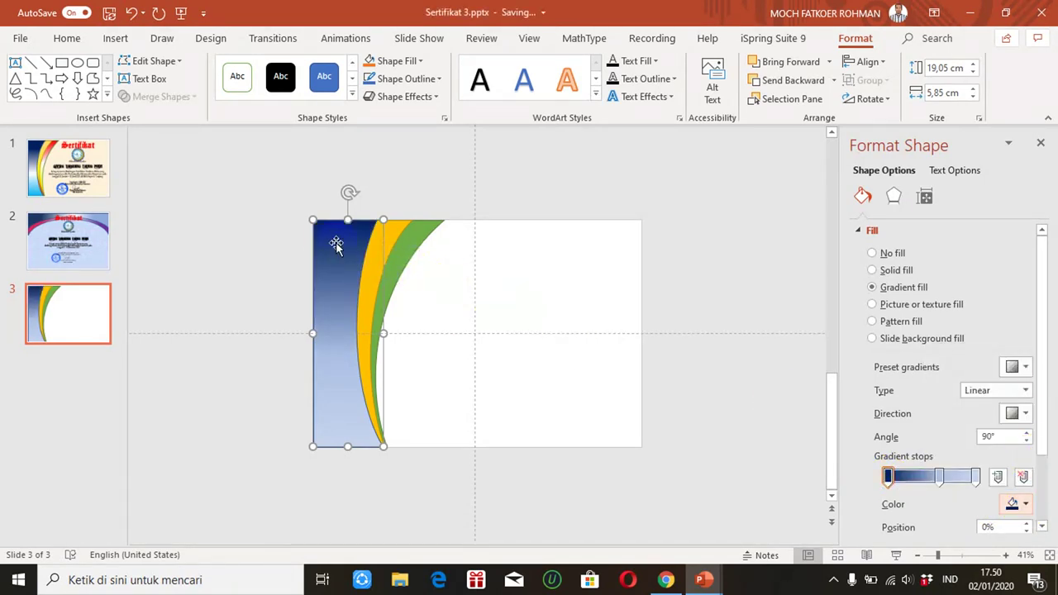
left_click(940, 476)
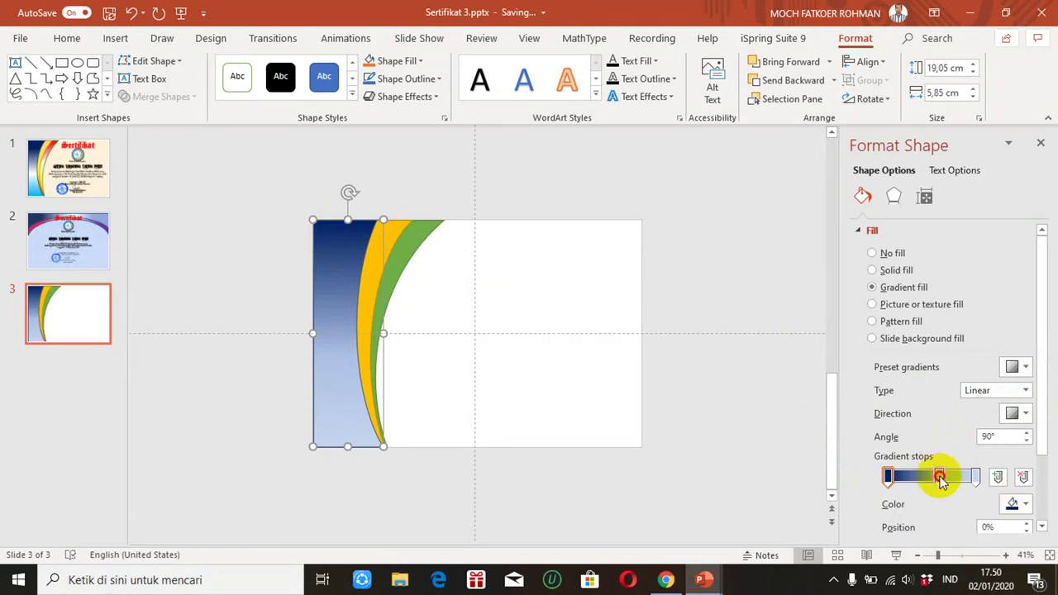
left_click(1021, 503)
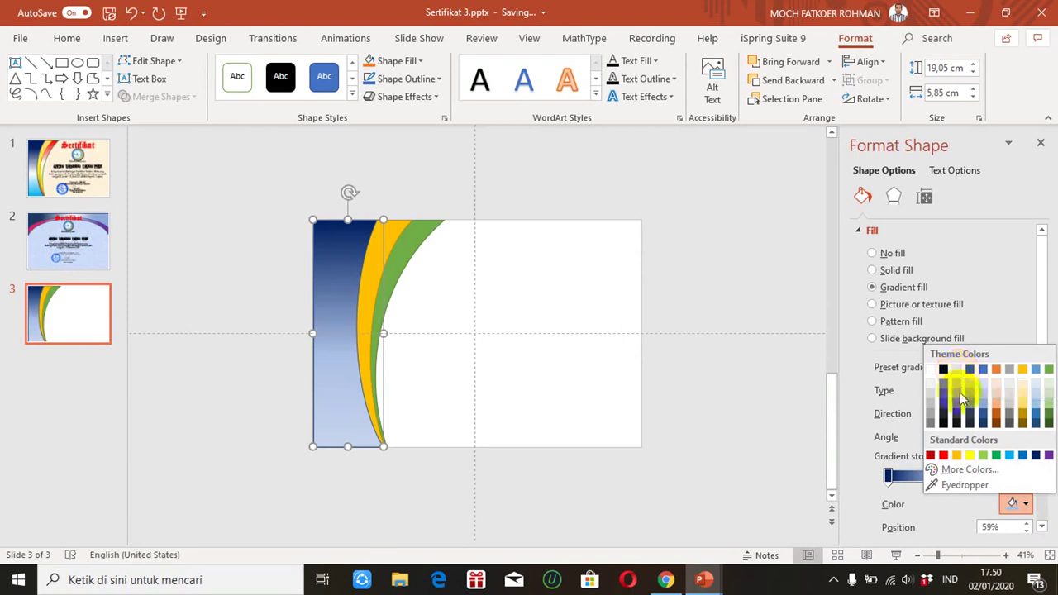
left_click(931, 370)
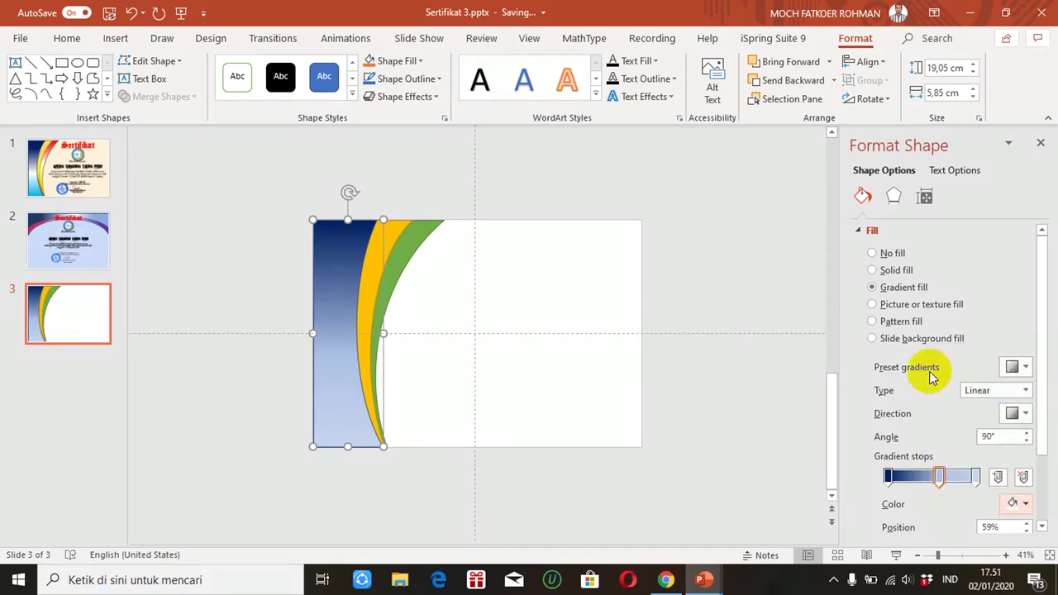
left_click(976, 477)
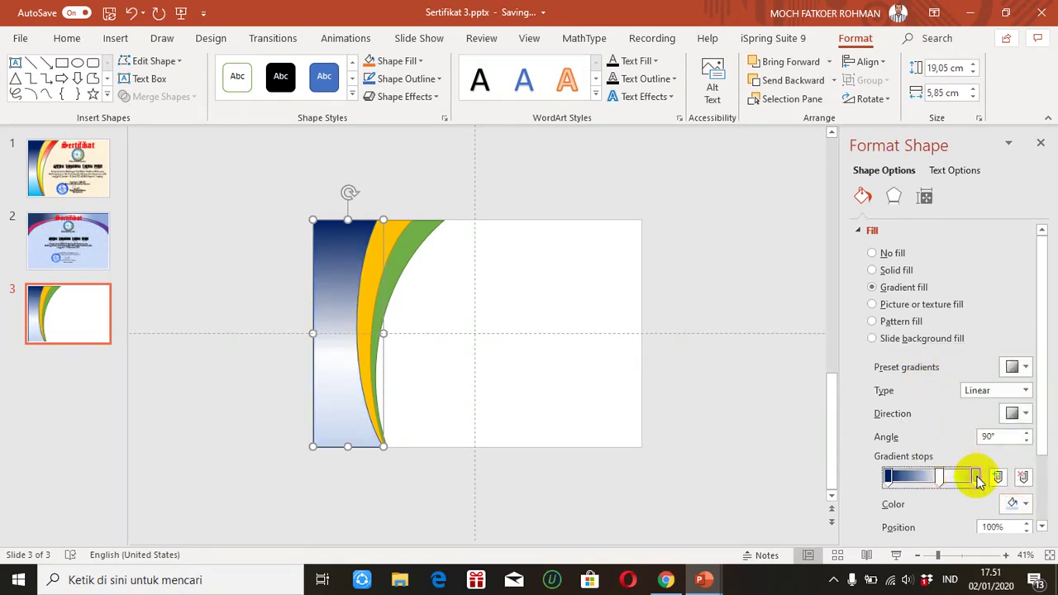
left_click(1026, 505)
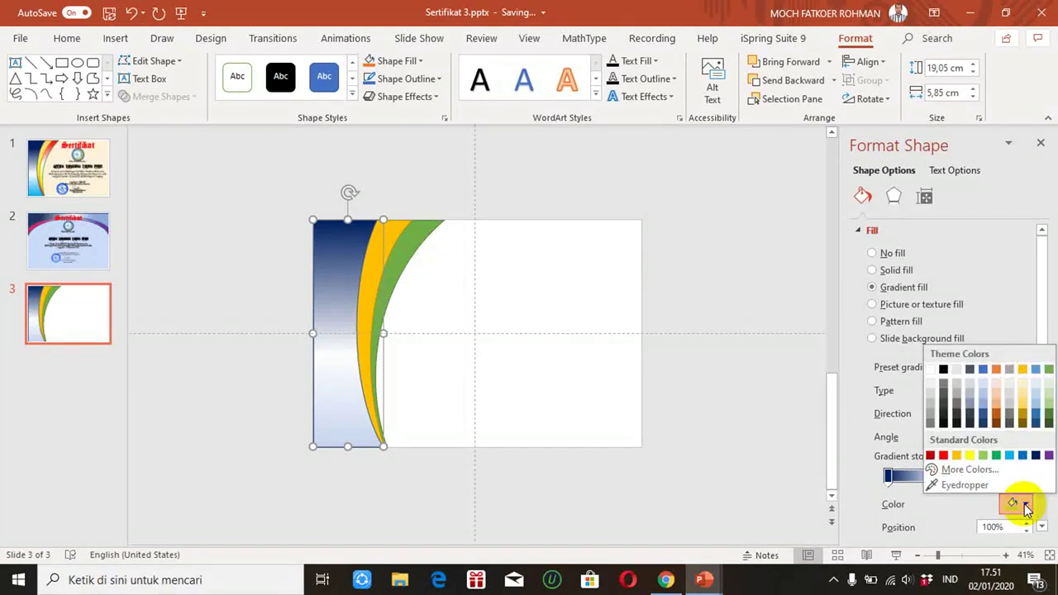
left_click(1023, 455)
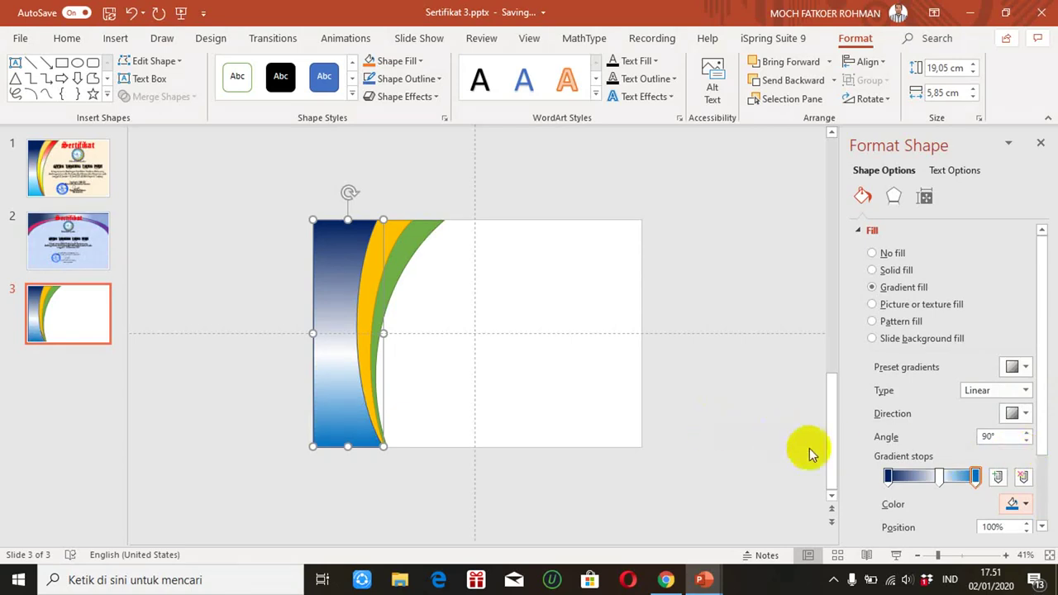
left_click_drag(941, 482, 931, 483)
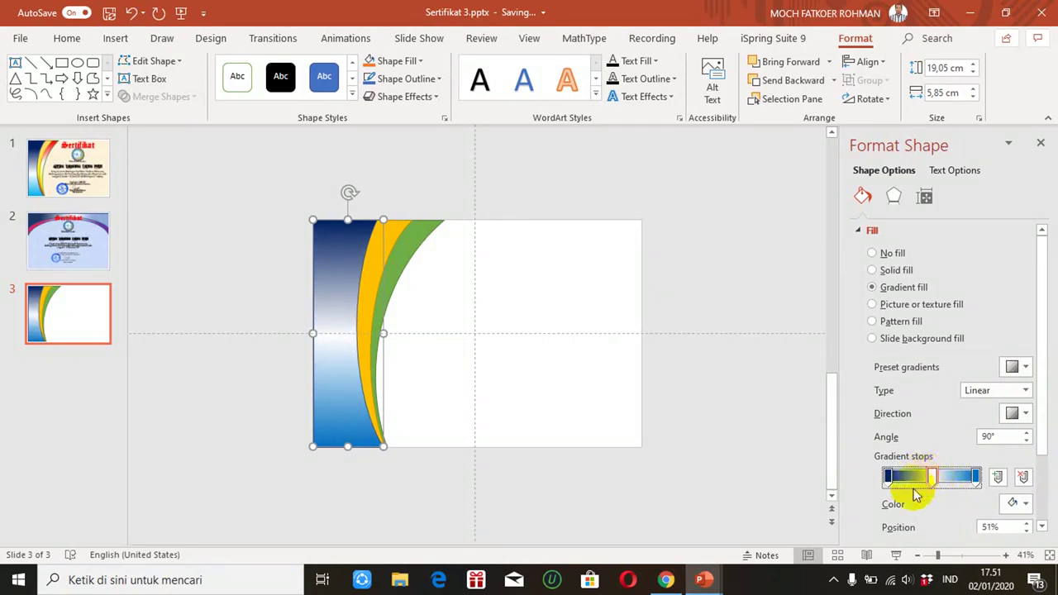
left_click(945, 555)
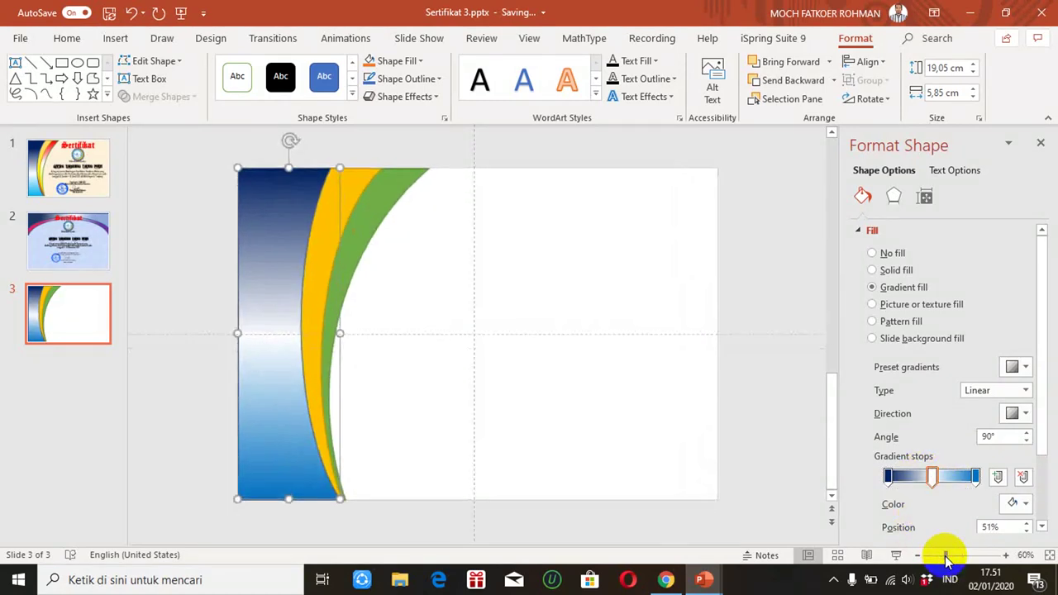
- Move the gradient stops to 16% and 90% to widen the navy top and blue bottom
left_click_drag(974, 483, 969, 483)
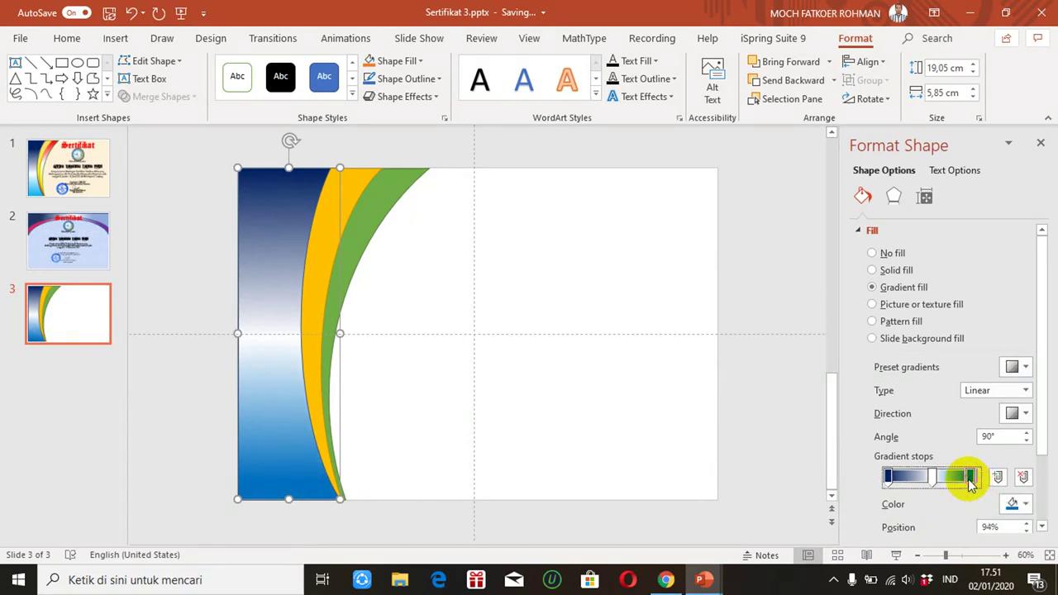
left_click_drag(886, 473, 900, 477)
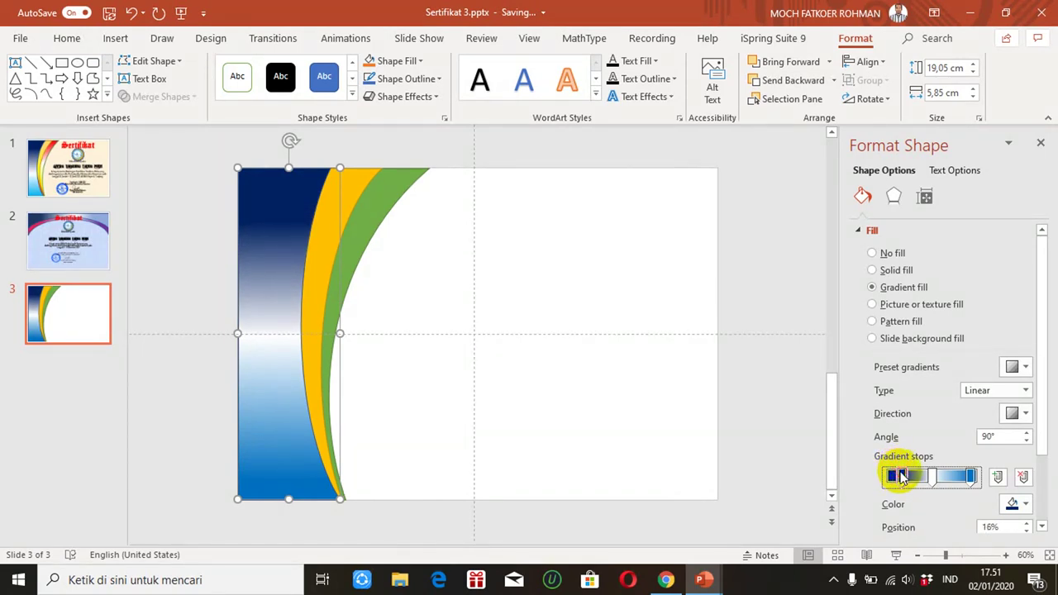
left_click_drag(969, 483, 966, 485)
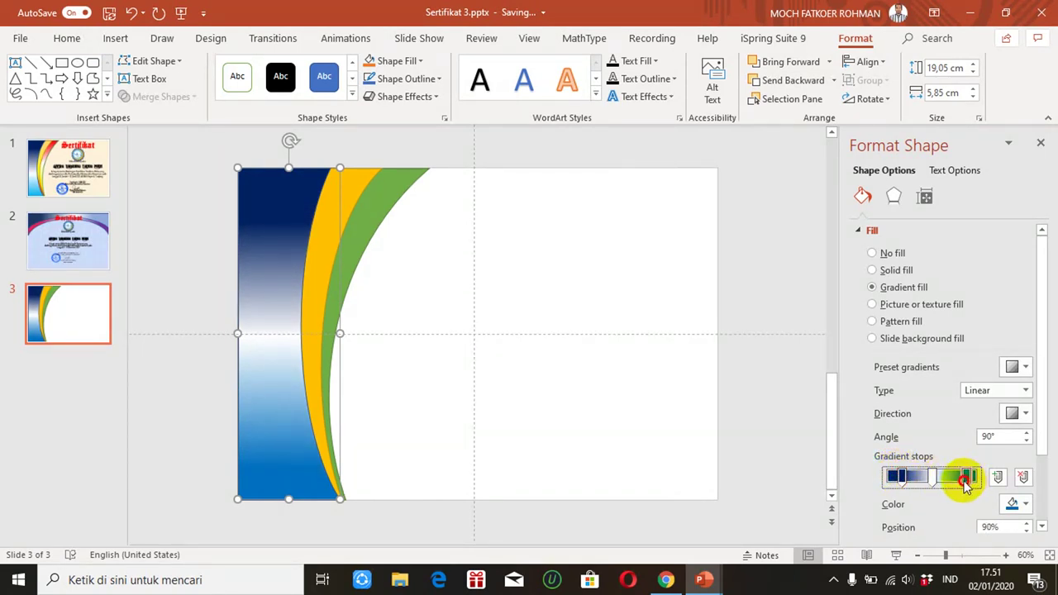
left_click(420, 266)
left_click(340, 203)
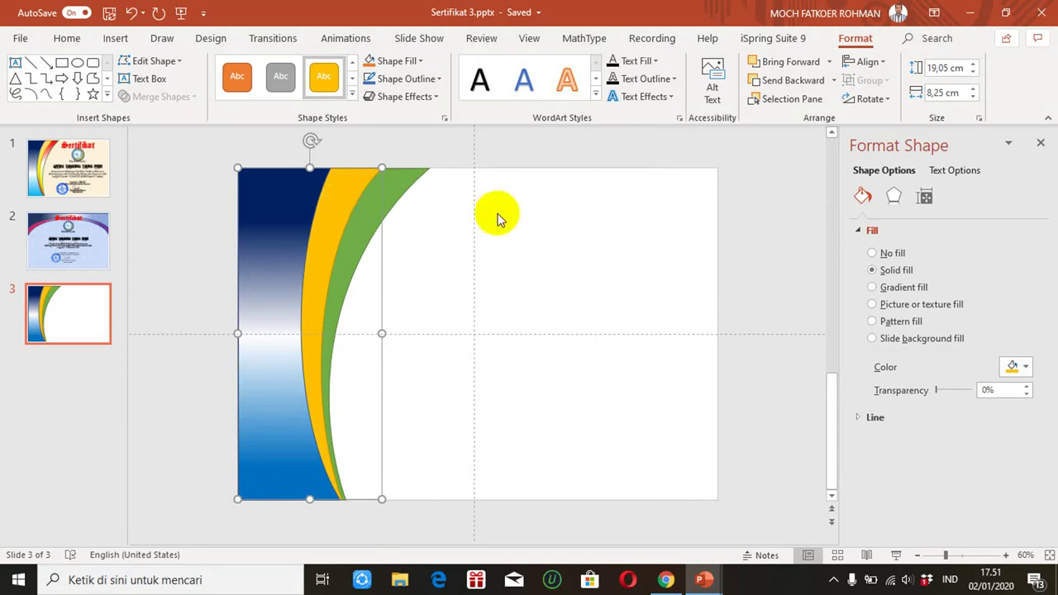
- Give the gold arc a gradient fill and make its first stop Yellow
left_click(873, 288)
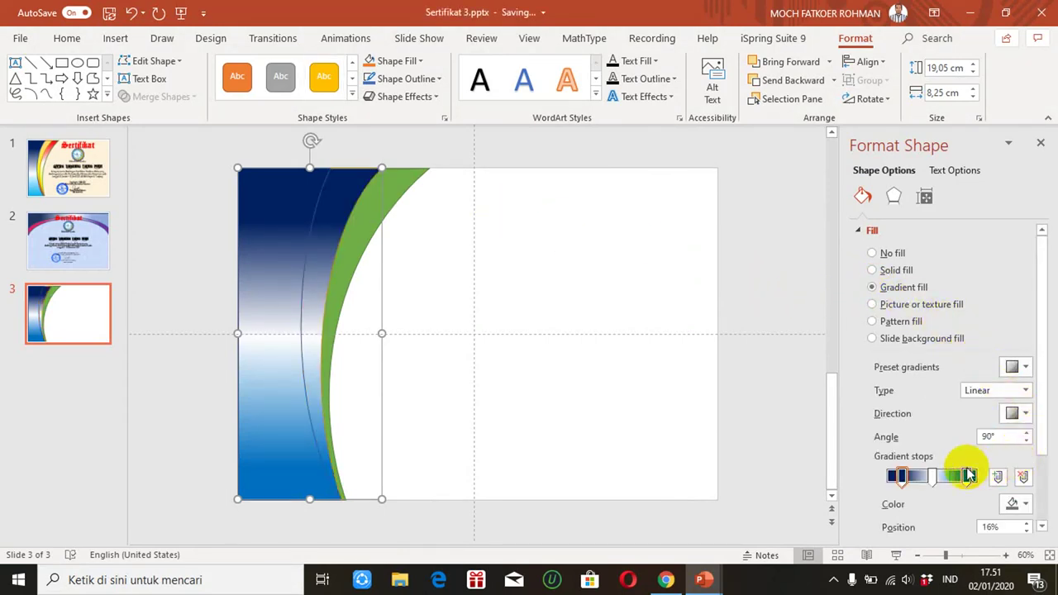
left_click(903, 483)
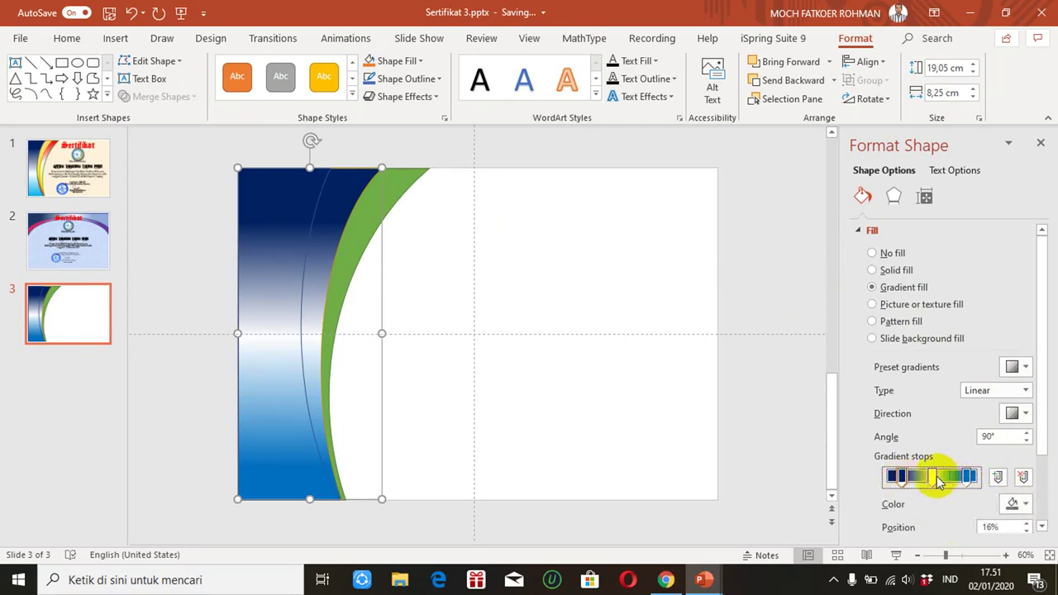
left_click(1026, 506)
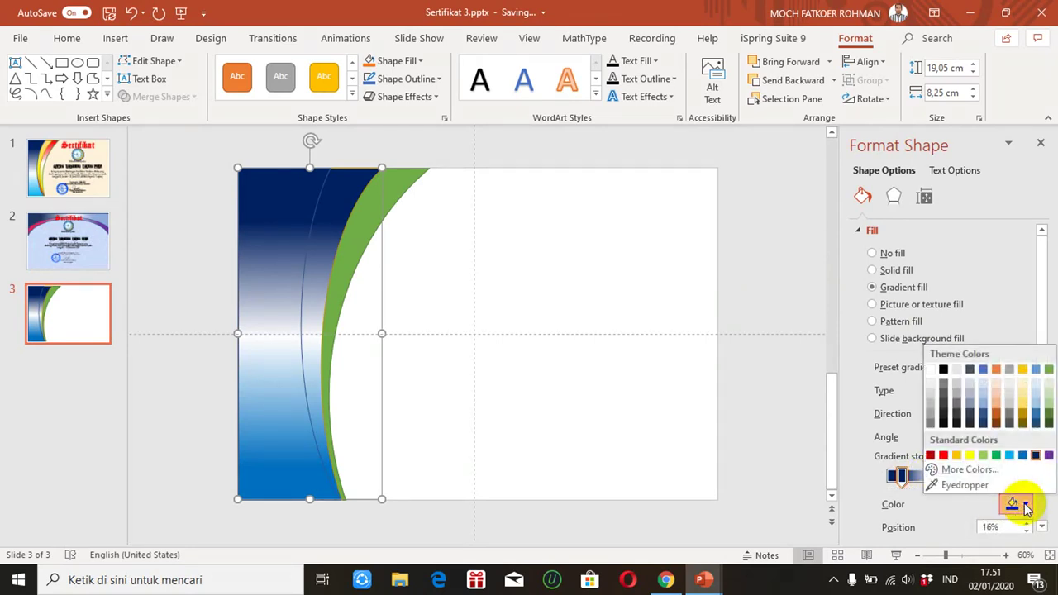
left_click(971, 457)
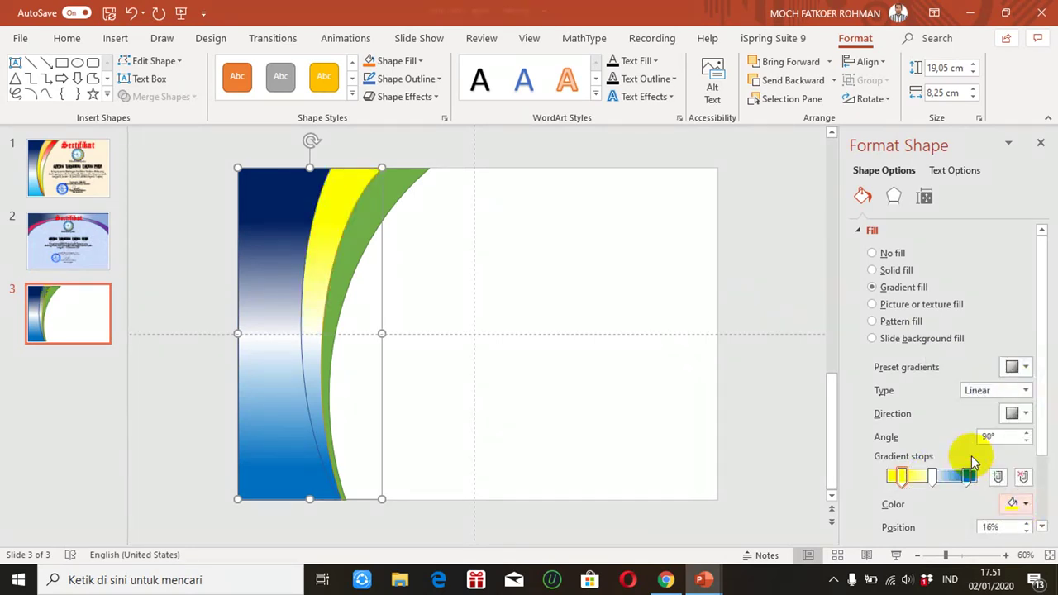
left_click(934, 477)
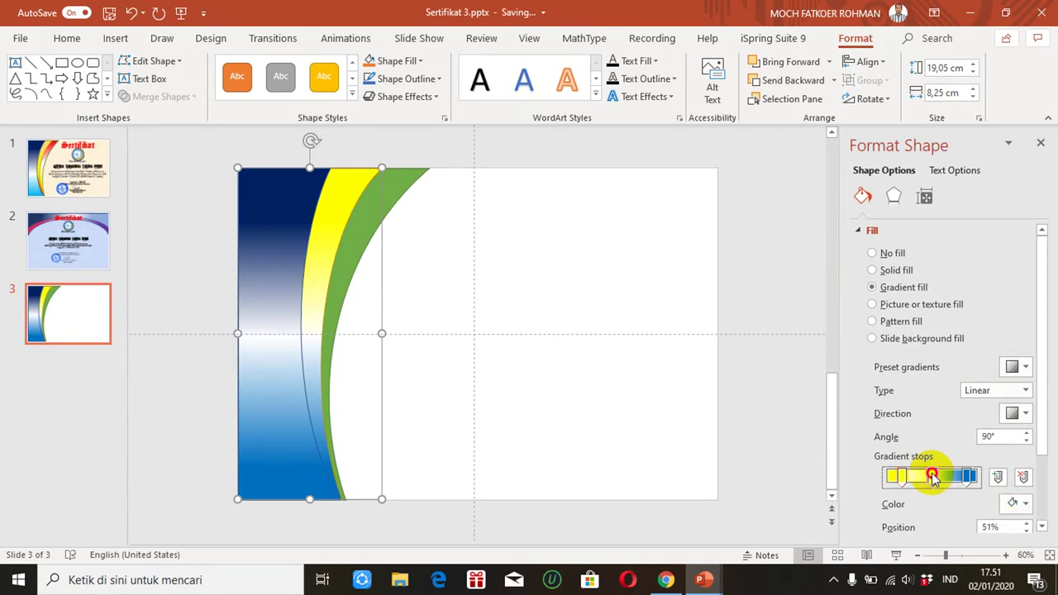
left_click(1026, 504)
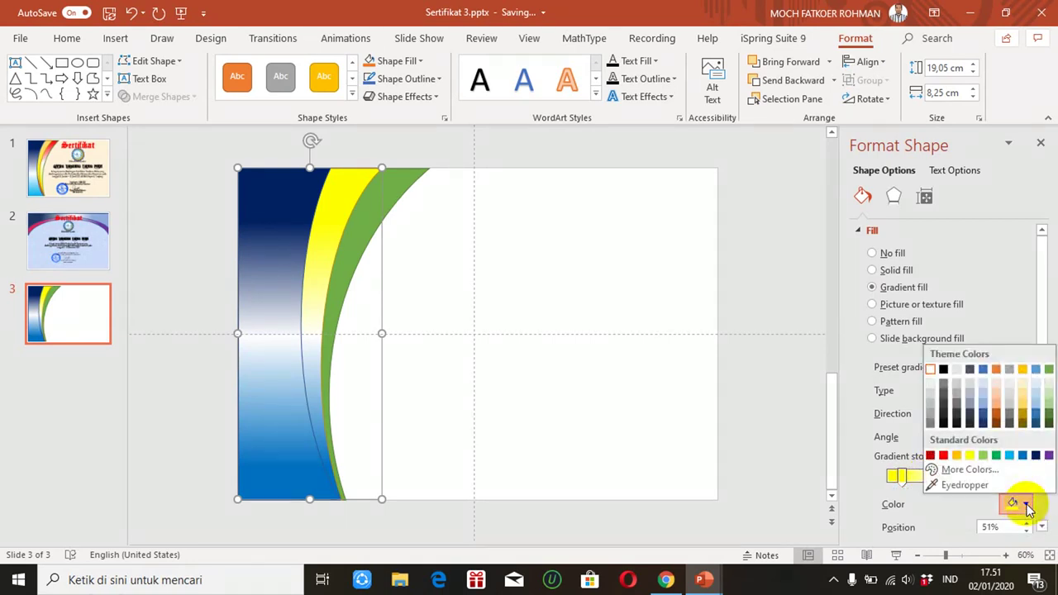
- Set the arc's 51% middle gradient stop to a bright yellow from More Colors
left_click(969, 473)
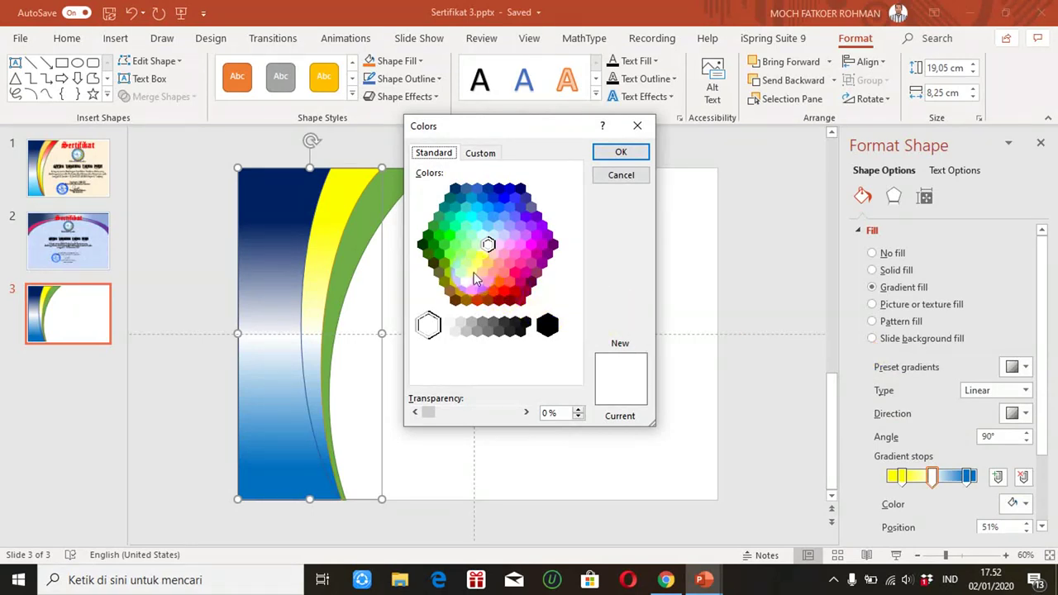
left_click(472, 274)
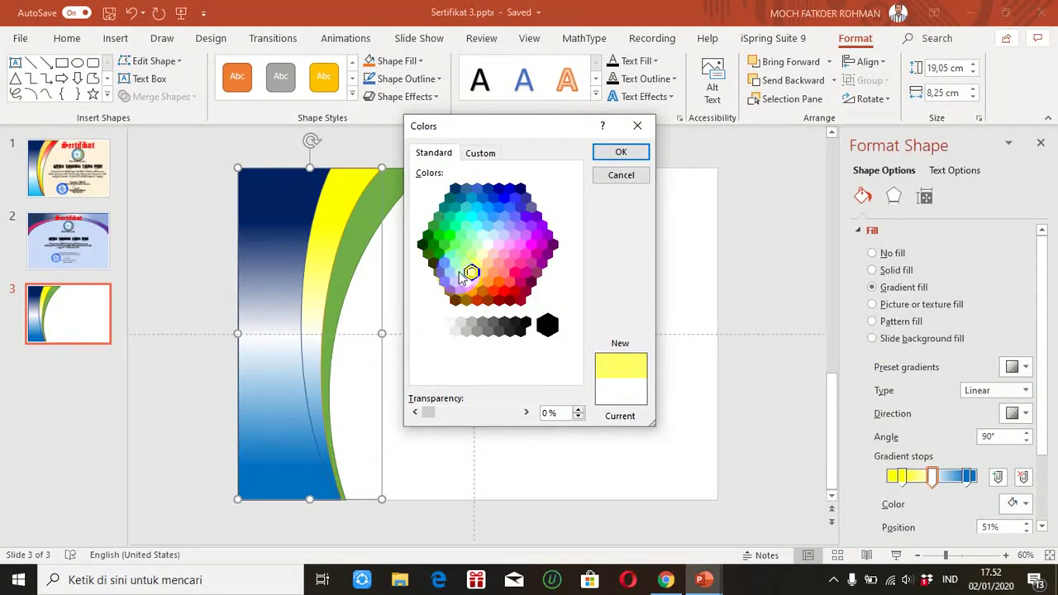
left_click(465, 283)
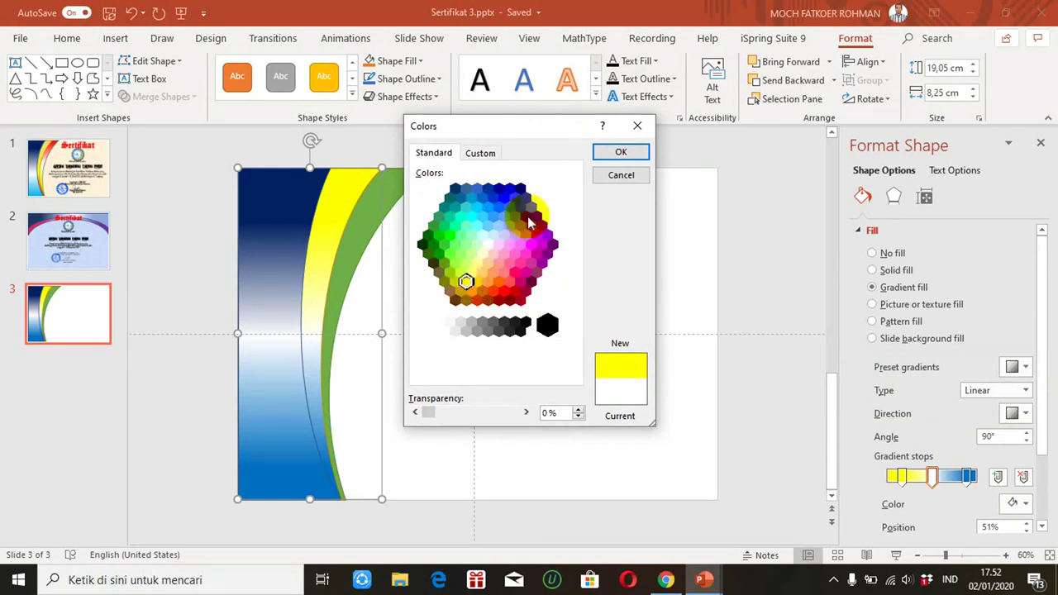
left_click(606, 156)
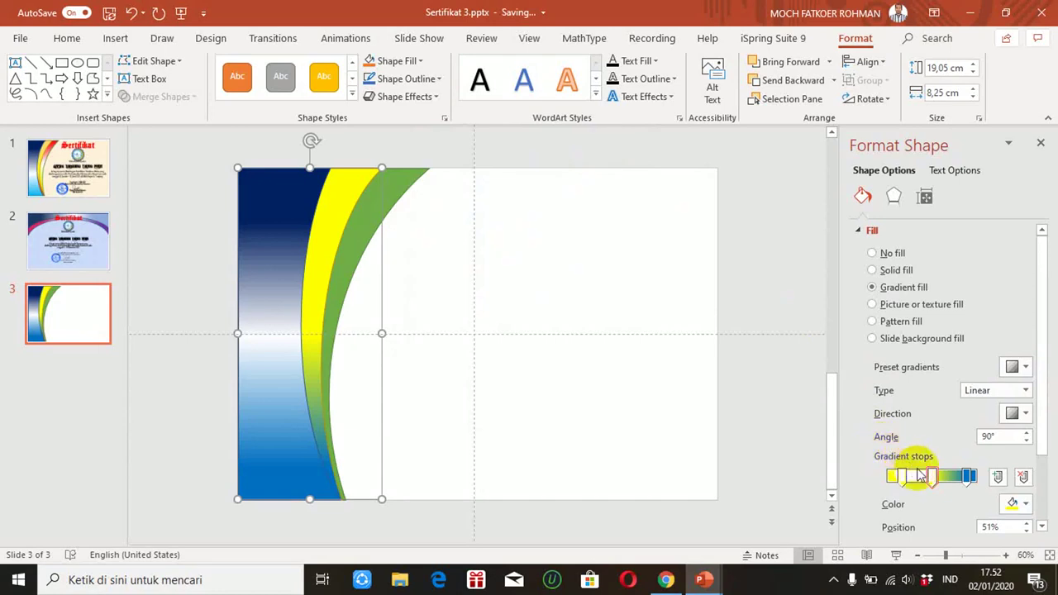
left_click(1025, 504)
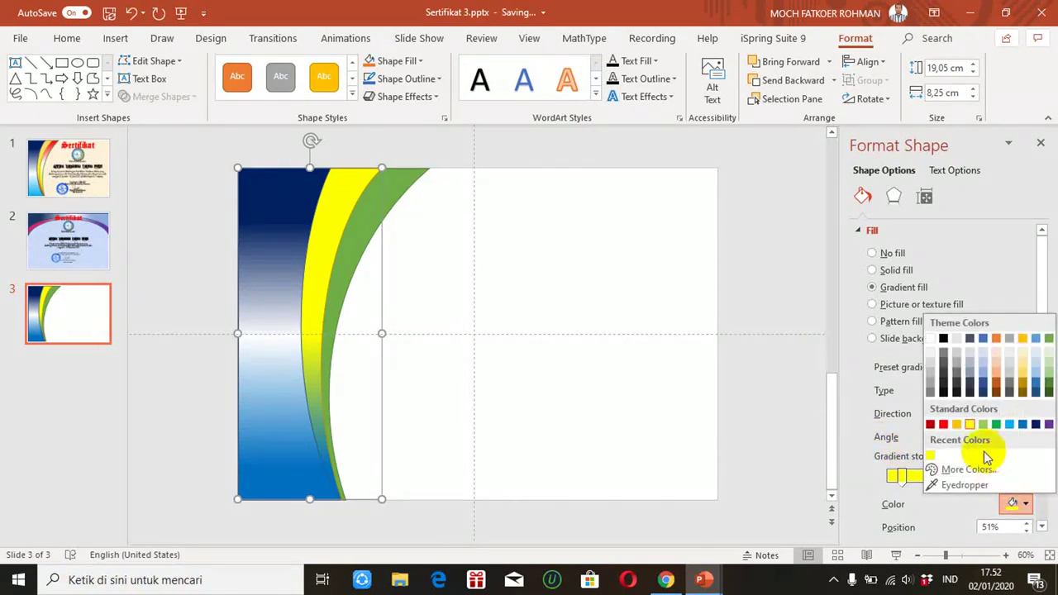
left_click(969, 470)
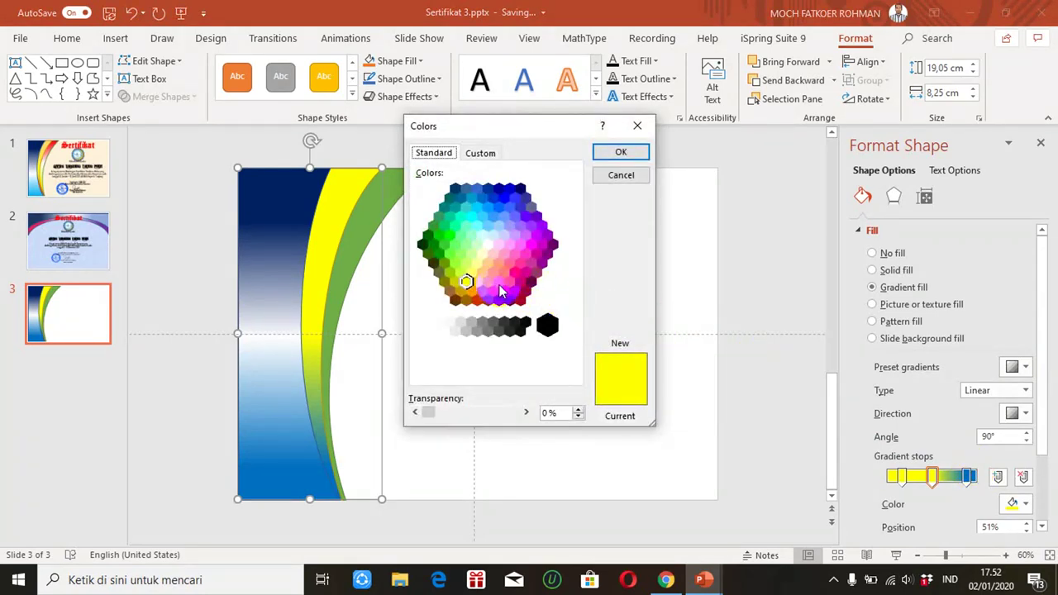
left_click(611, 154)
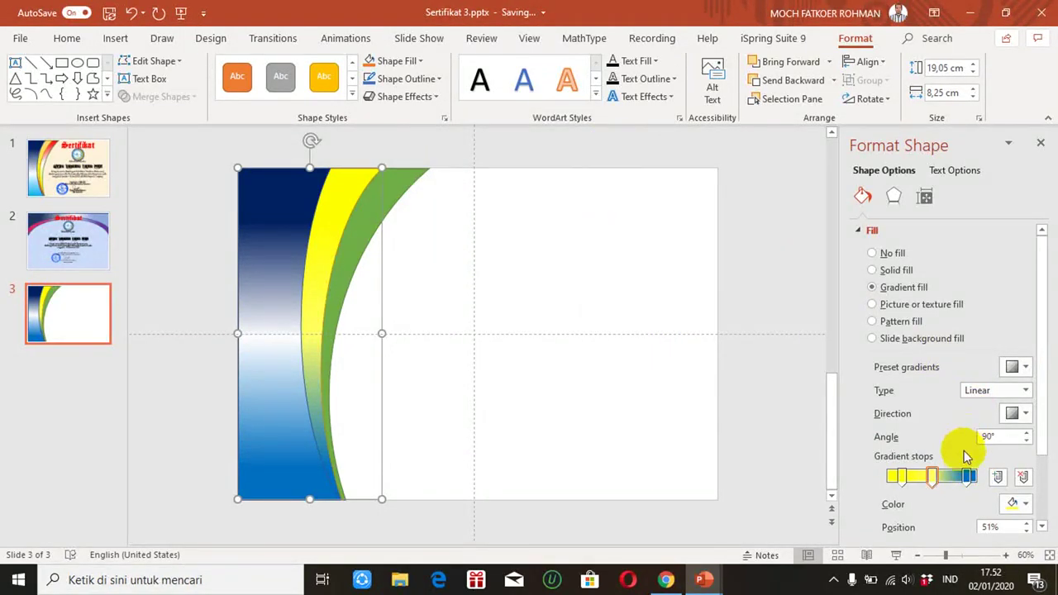
- Recolour the band's 90% gradient stop to pale yellow (RGB 238, 250, 122)
left_click(1017, 504)
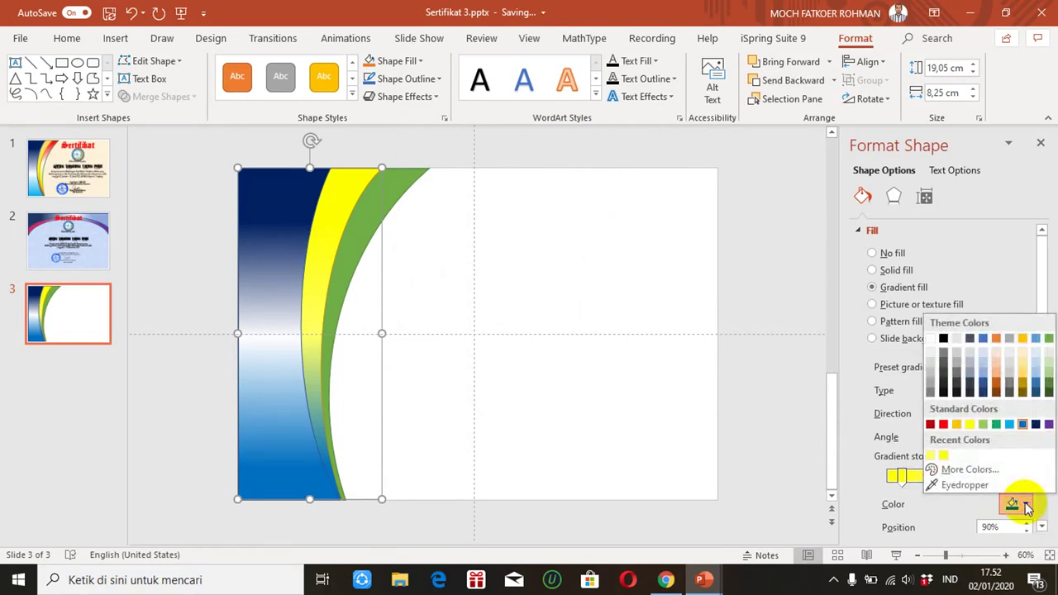
left_click(968, 471)
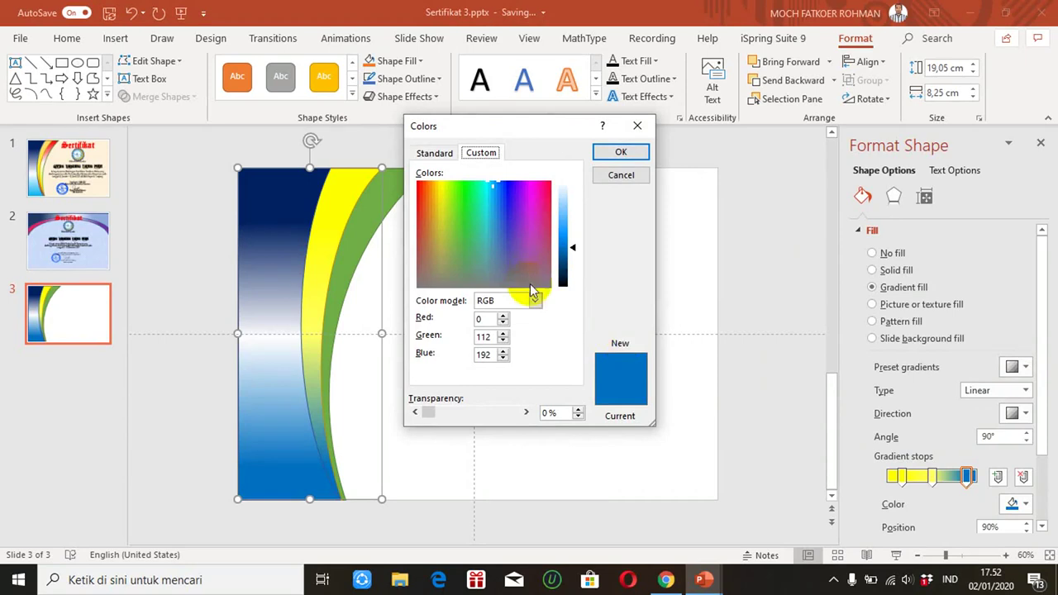
left_click(638, 125)
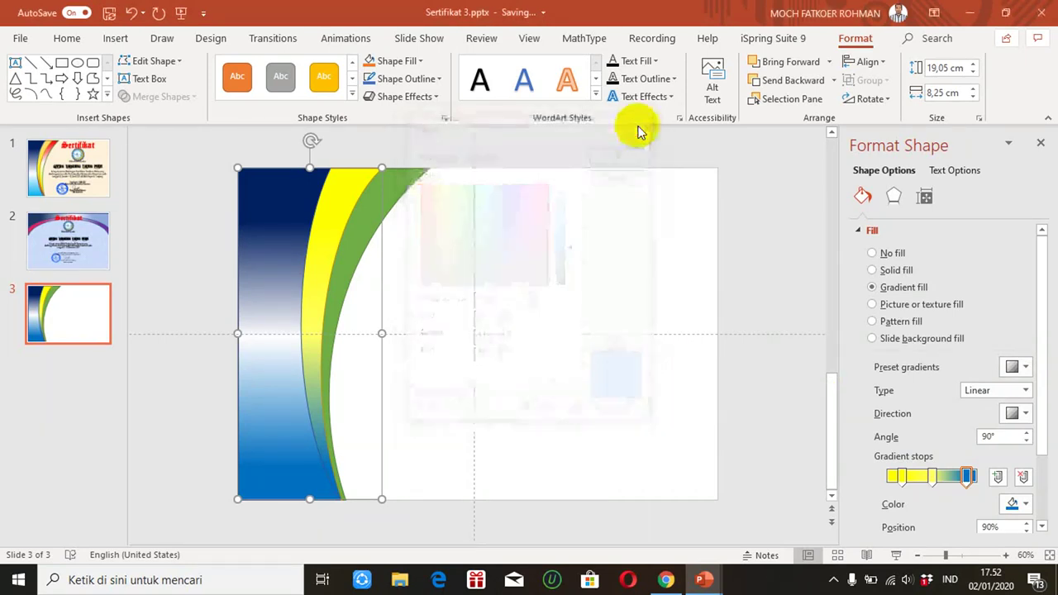
left_click(1028, 504)
left_click(968, 470)
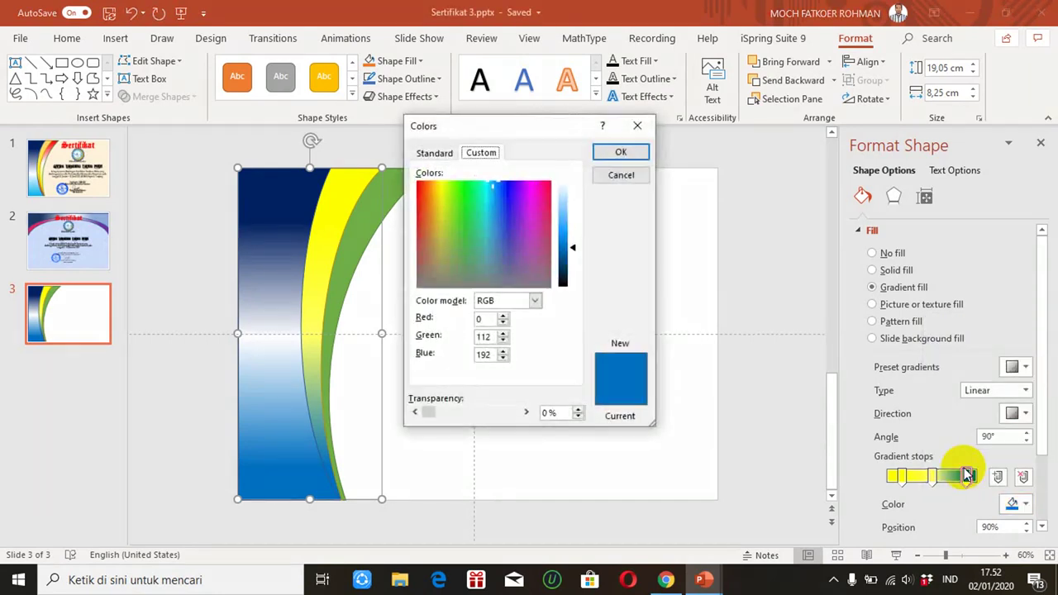
left_click(438, 225)
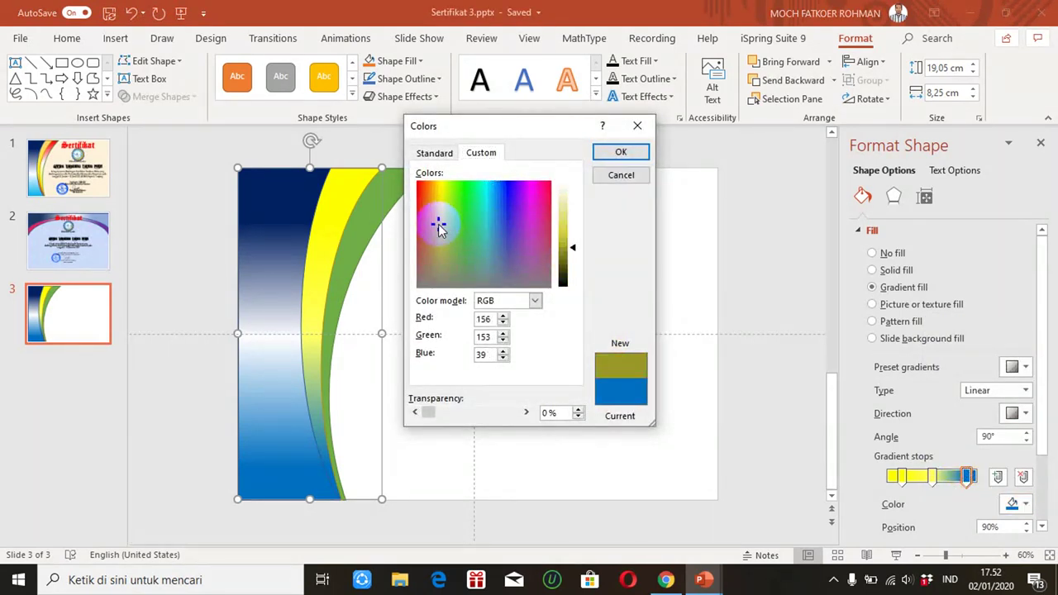
left_click_drag(438, 229, 442, 191)
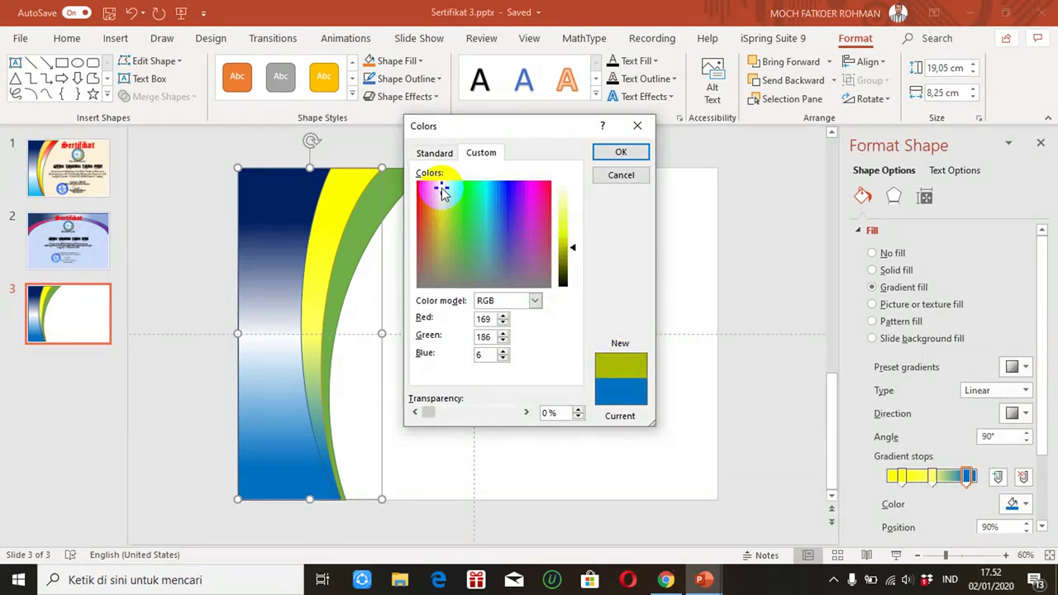
left_click(567, 212)
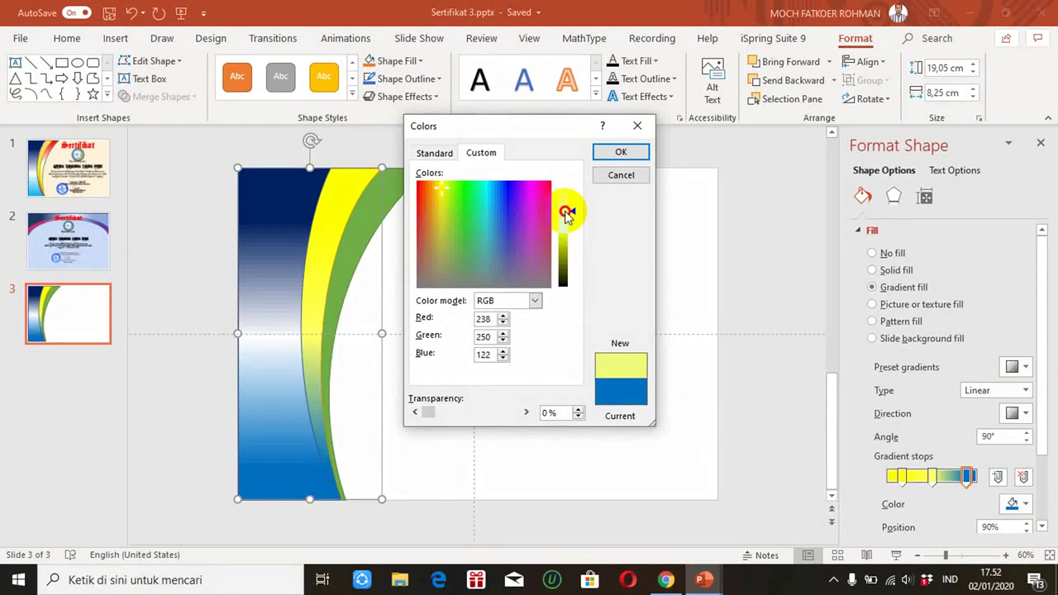
left_click(620, 149)
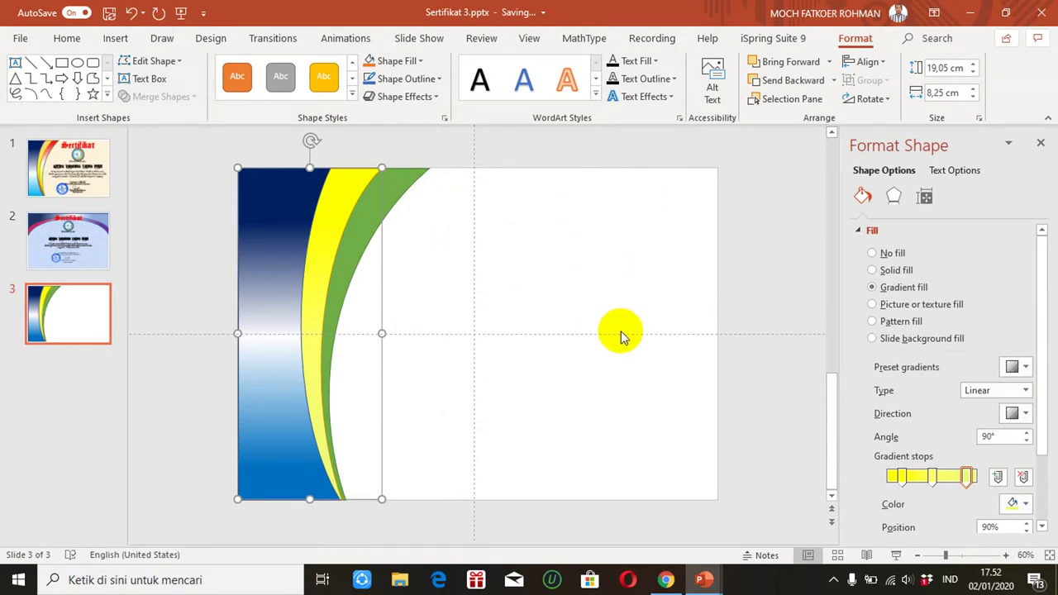
left_click(391, 182)
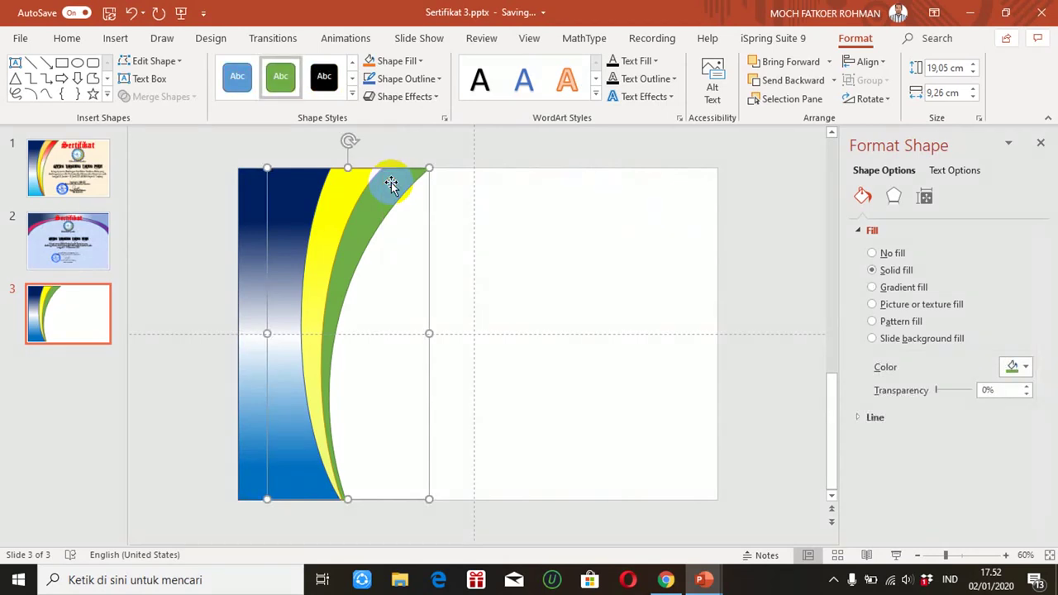
- Give the green band a gradient fill with a red first stop and white 51% stop
left_click(875, 289)
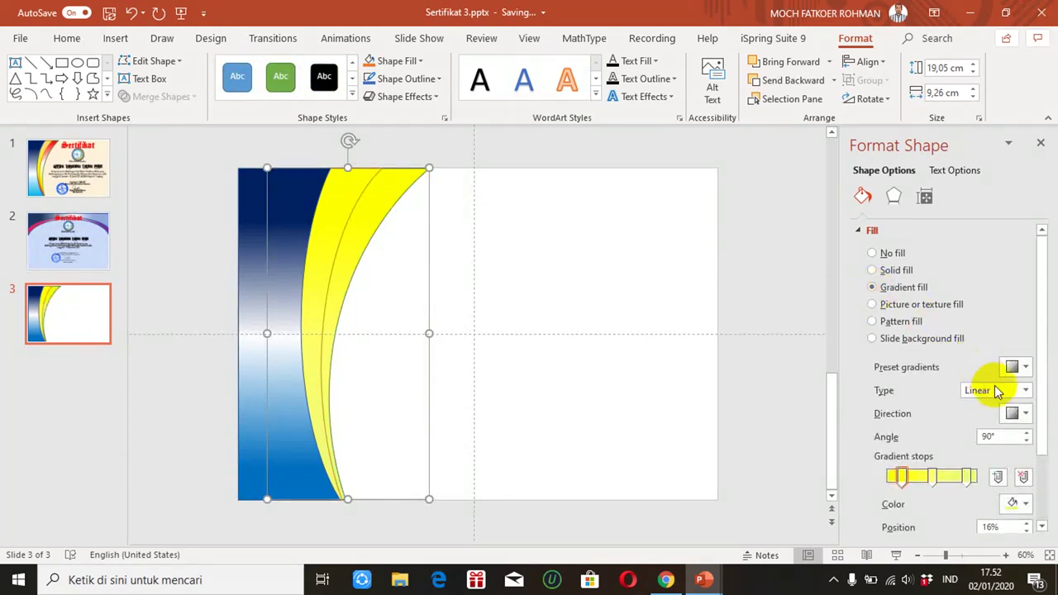
left_click(1018, 504)
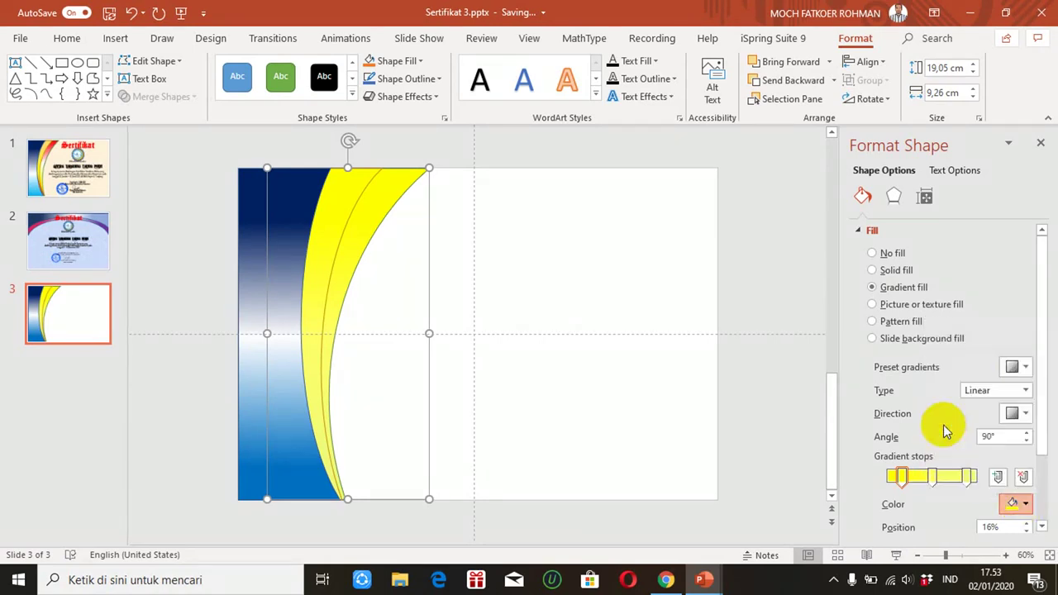
left_click(943, 424)
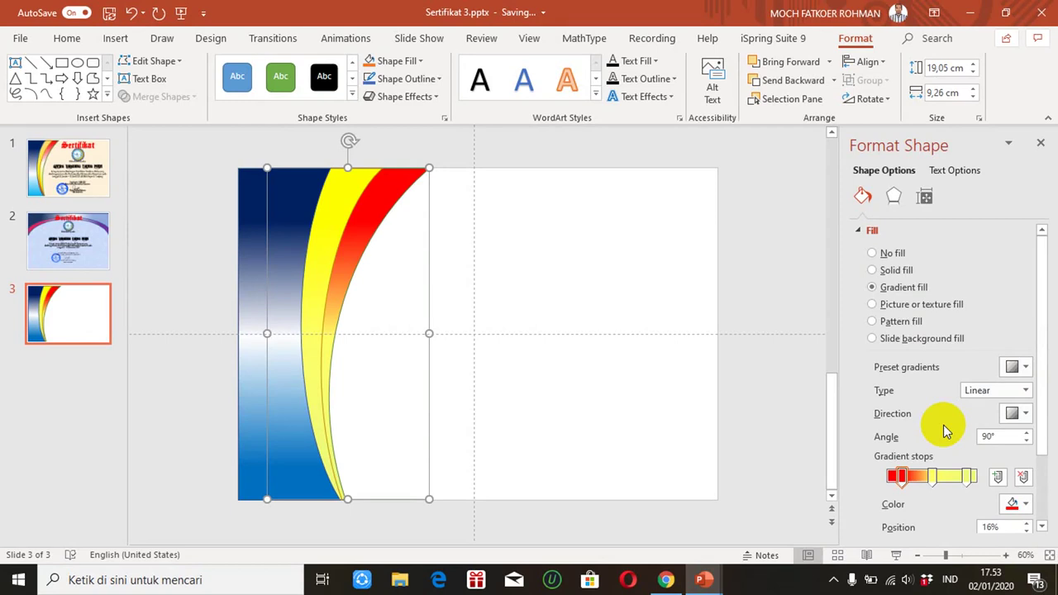
left_click(933, 477)
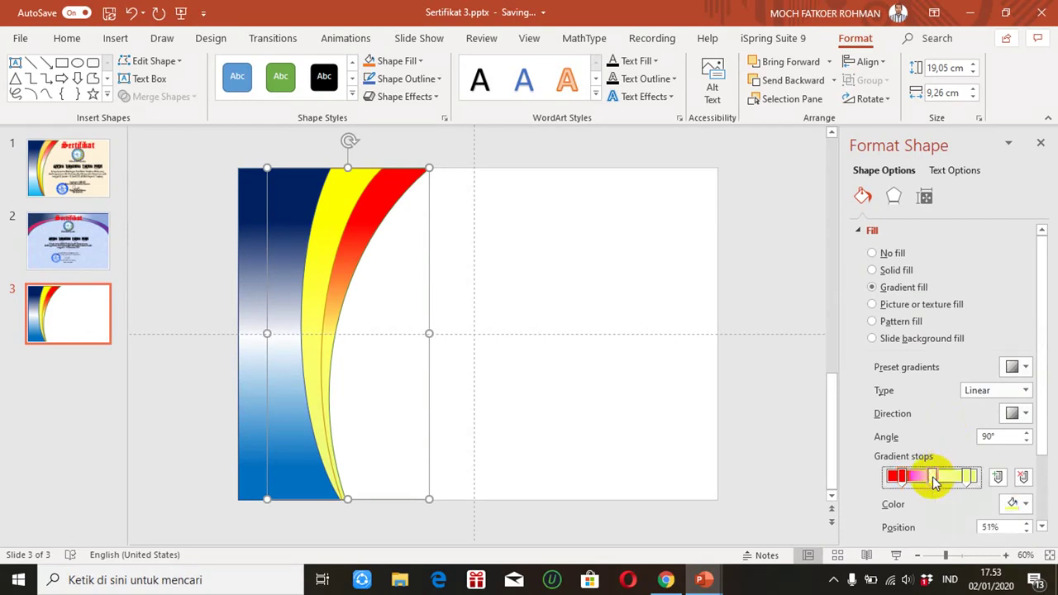
left_click(1026, 506)
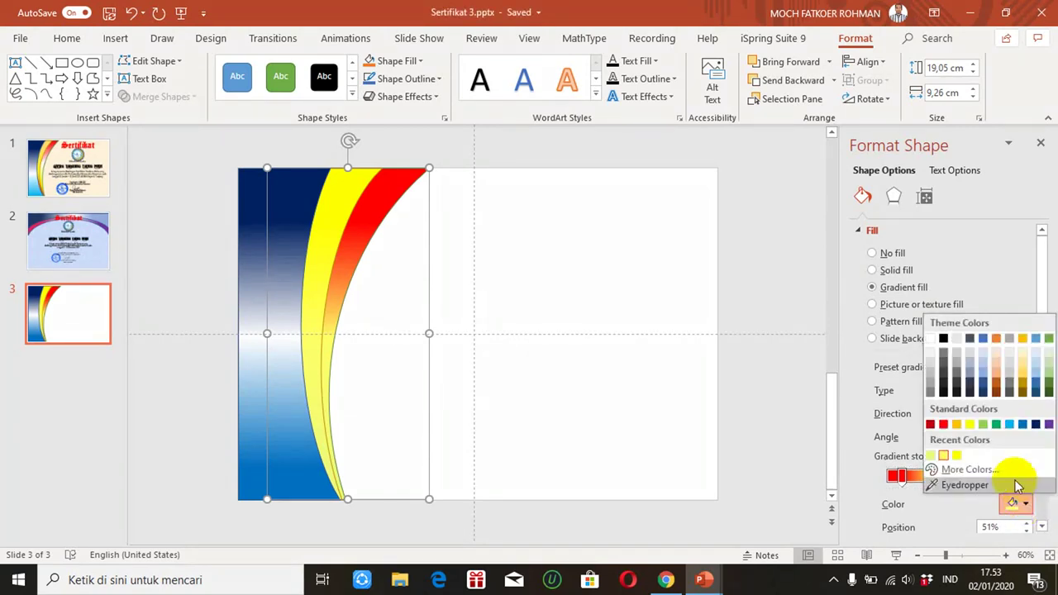
left_click(931, 339)
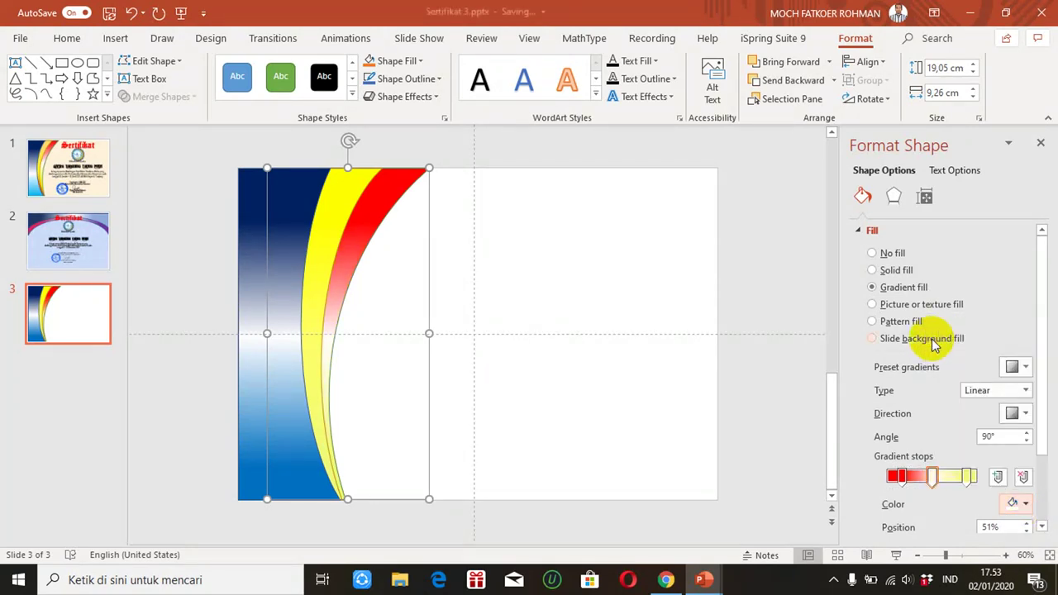
- Set the 90% gradient stop to a light pink custom colour and close Format Shape
left_click(969, 478)
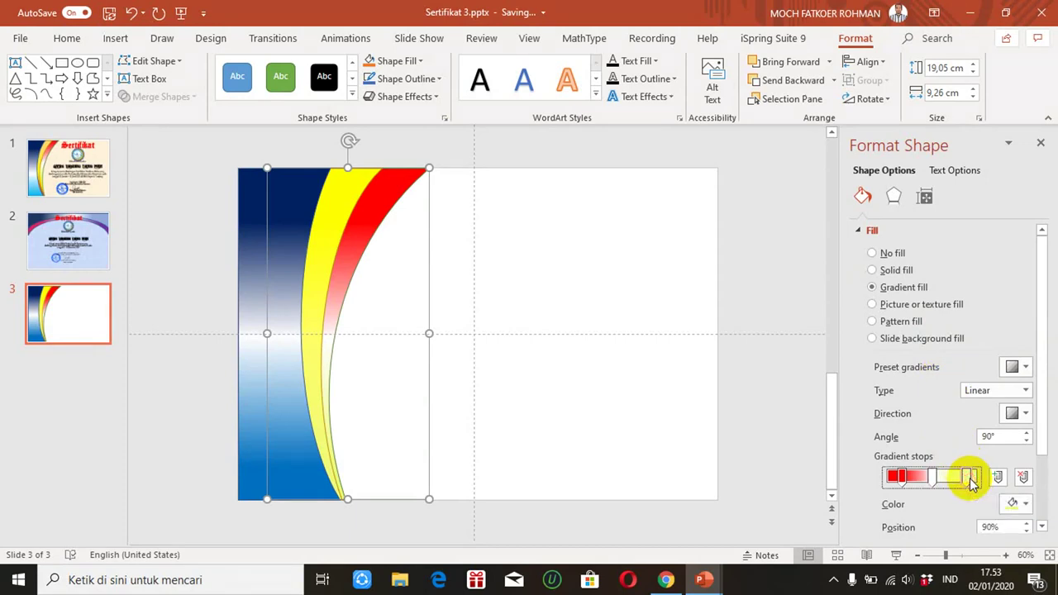
left_click(1025, 506)
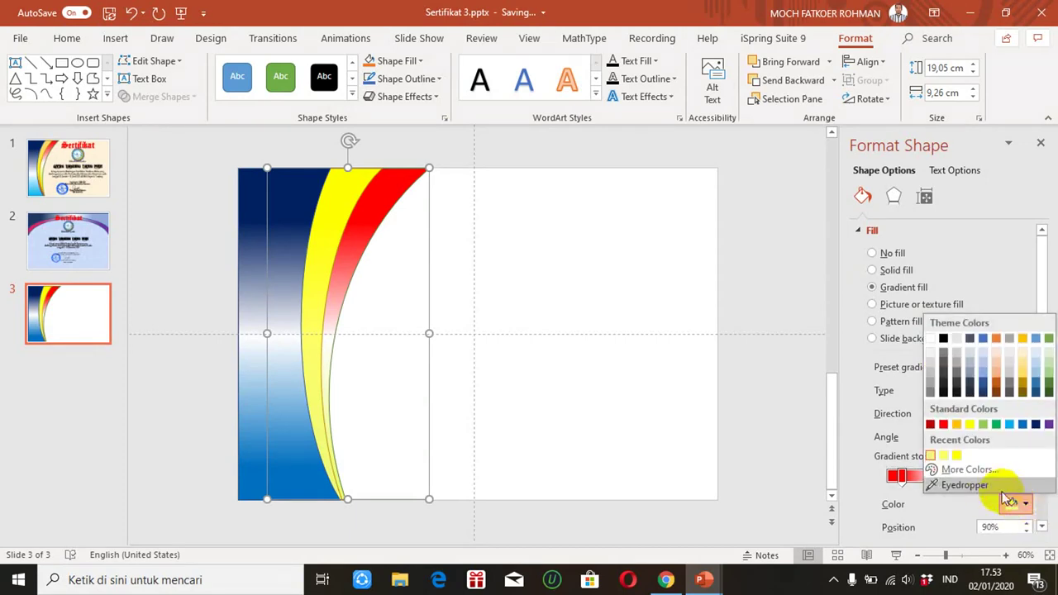
left_click(969, 470)
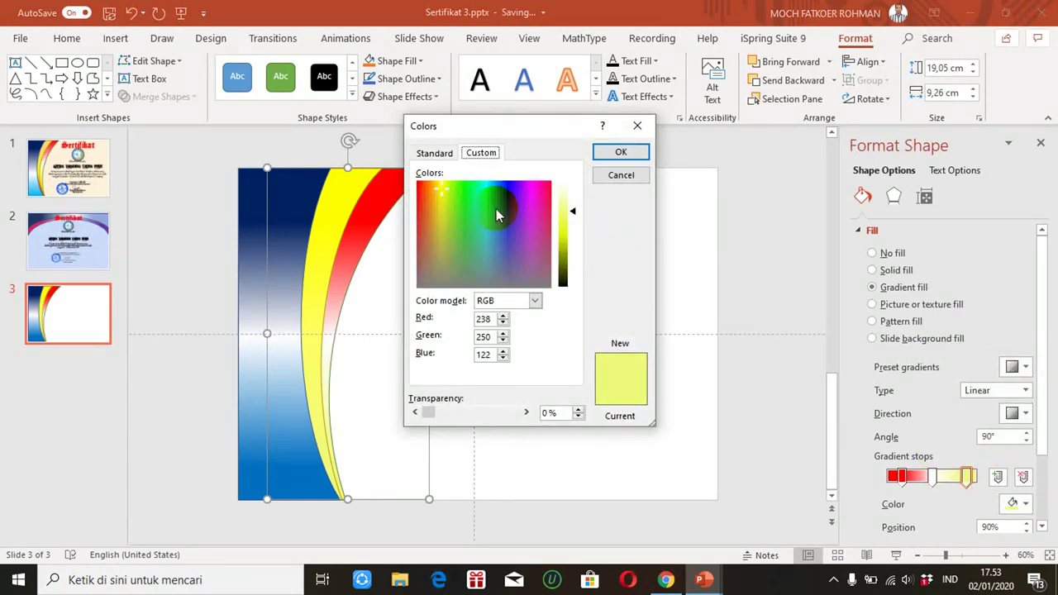
left_click(425, 210)
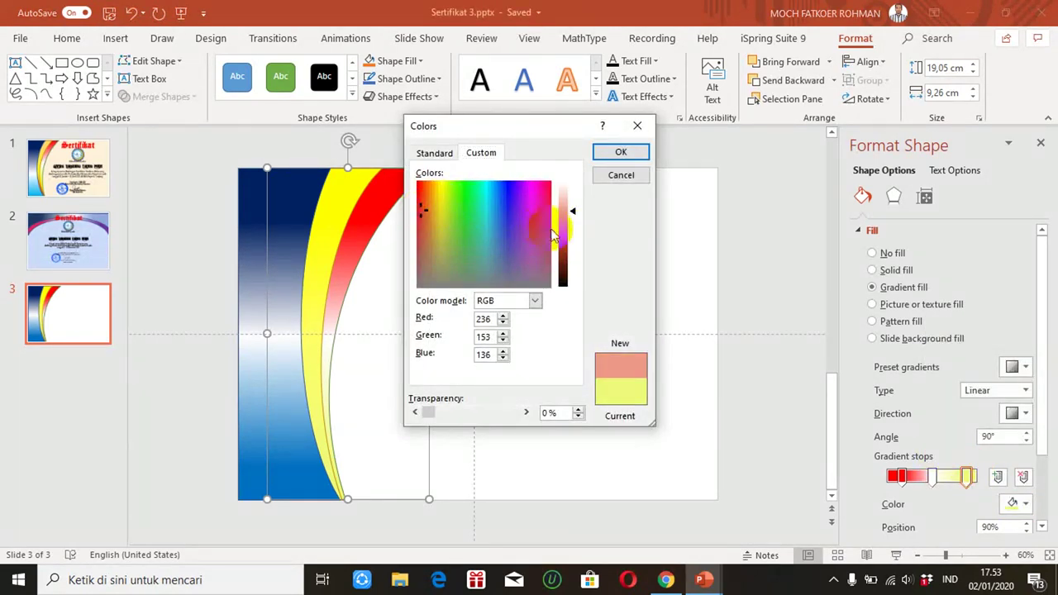
left_click(424, 259)
left_click_drag(424, 259, 420, 227)
left_click(542, 211)
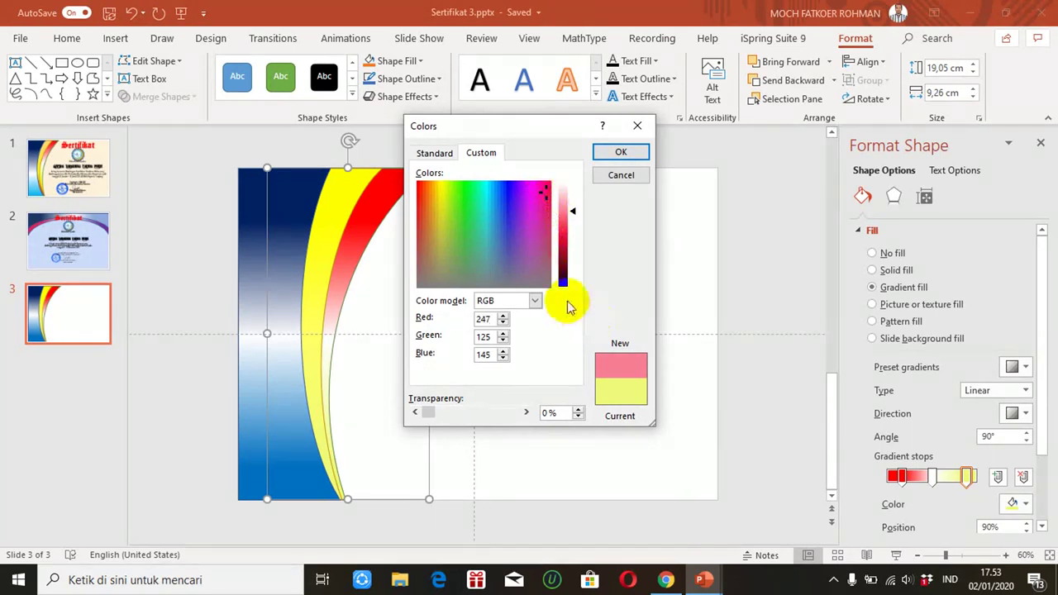
left_click(565, 207)
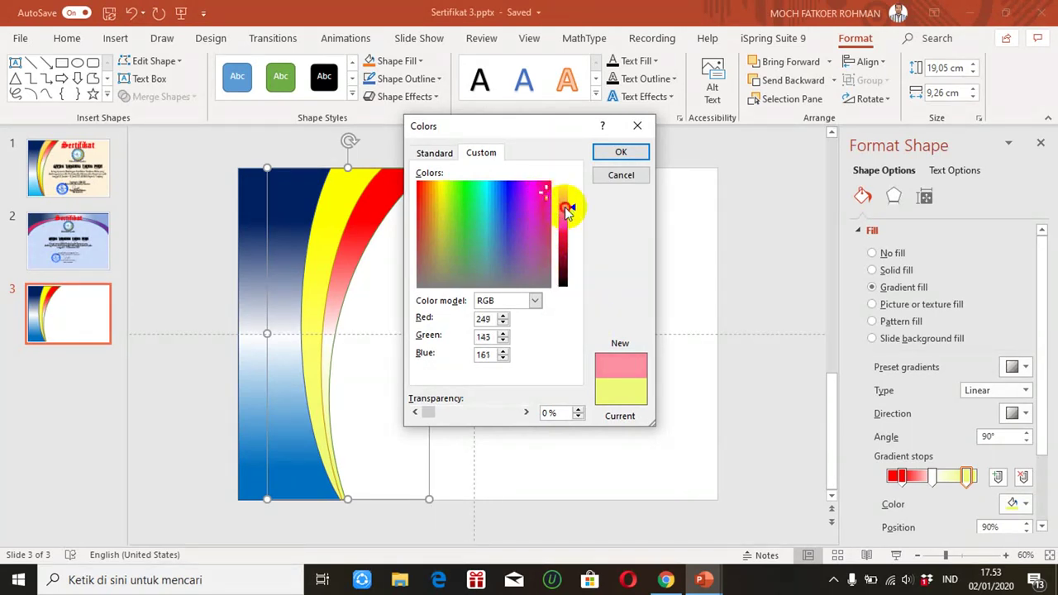
left_click(612, 152)
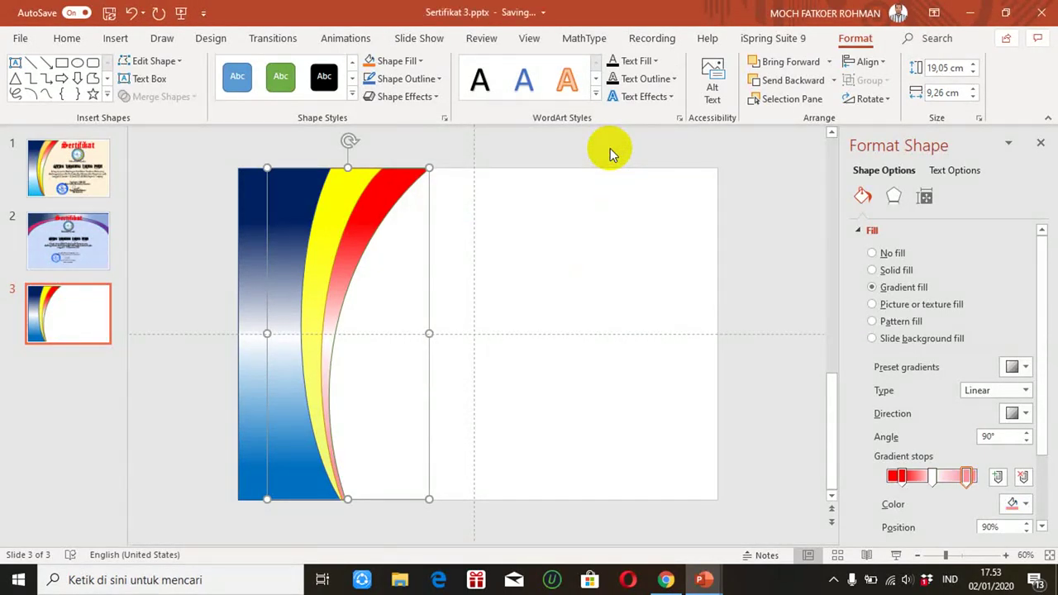
left_click(1041, 143)
left_click(745, 270)
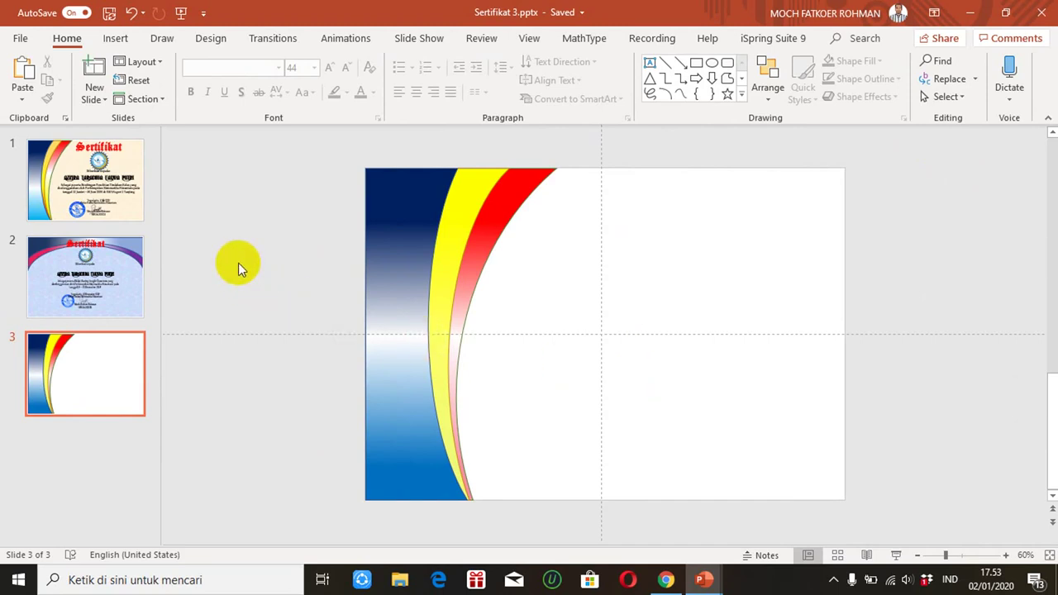
- Copy the circular Matematika Nusantara logo from slide 1 and paste it onto slide 3
left_click(97, 166)
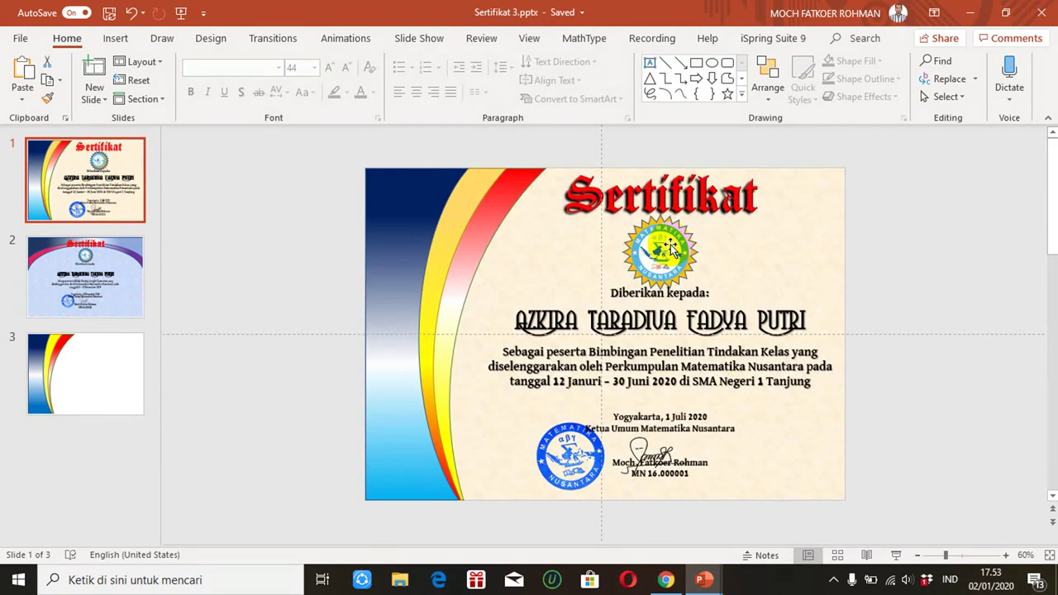
left_click(670, 246)
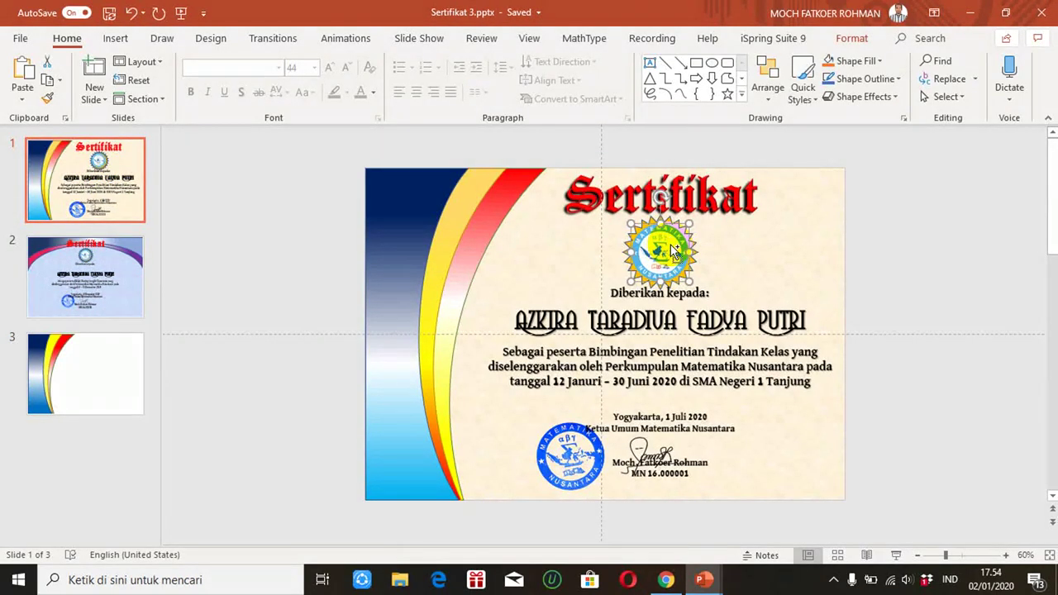
left_click(93, 376)
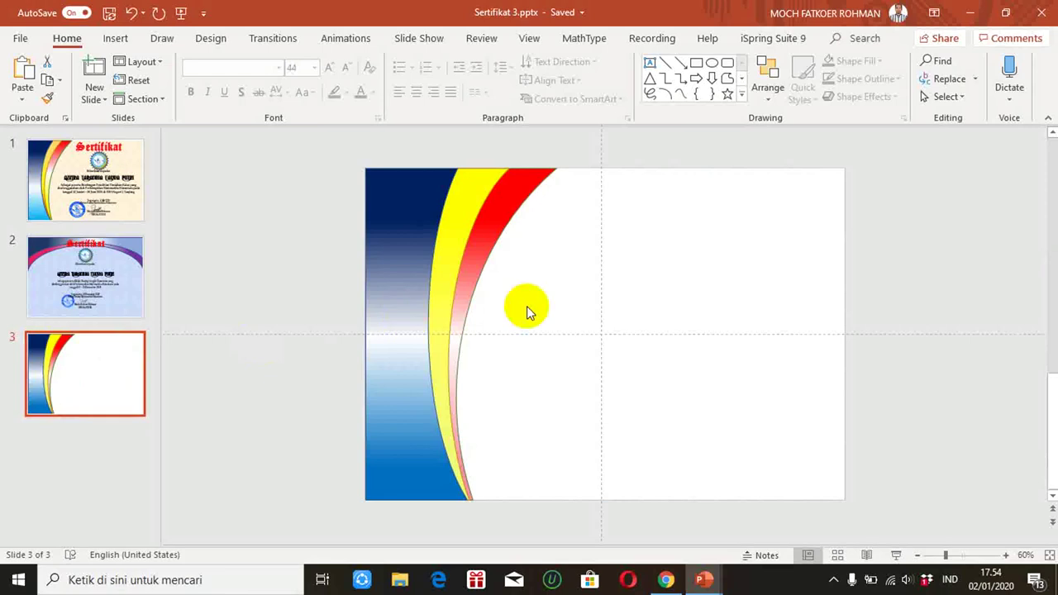
key("ctrl+v")
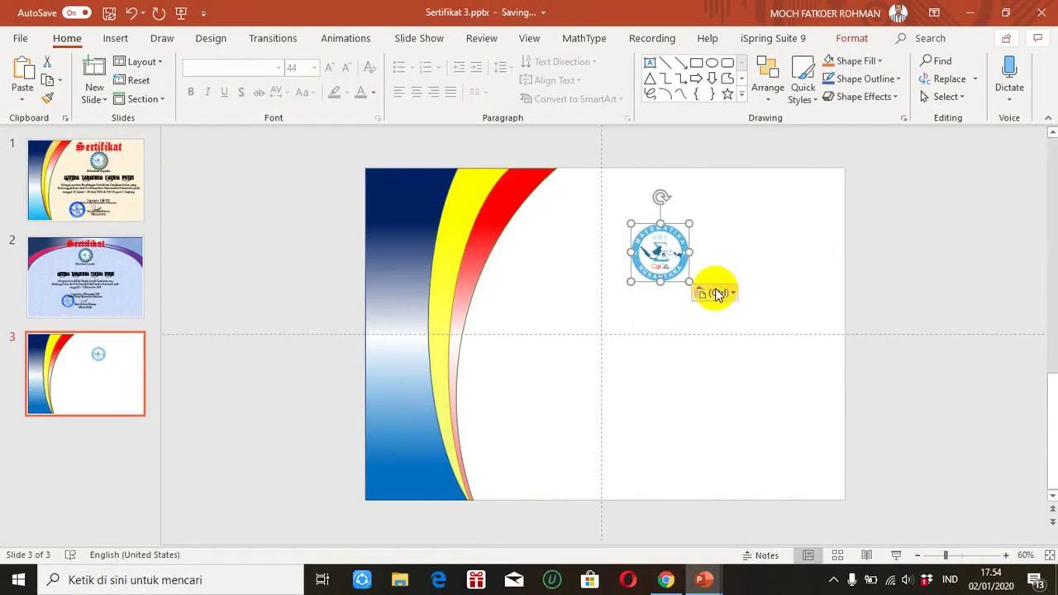
left_click(714, 325)
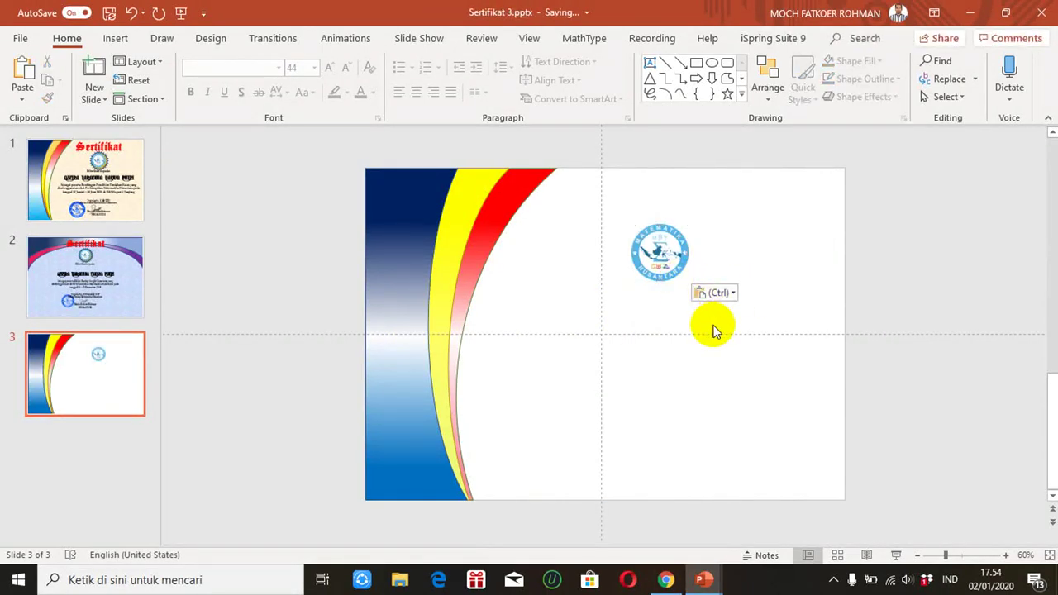
- Preview slide 1 as a full-screen slide show, then return to slide 3
left_click(124, 205)
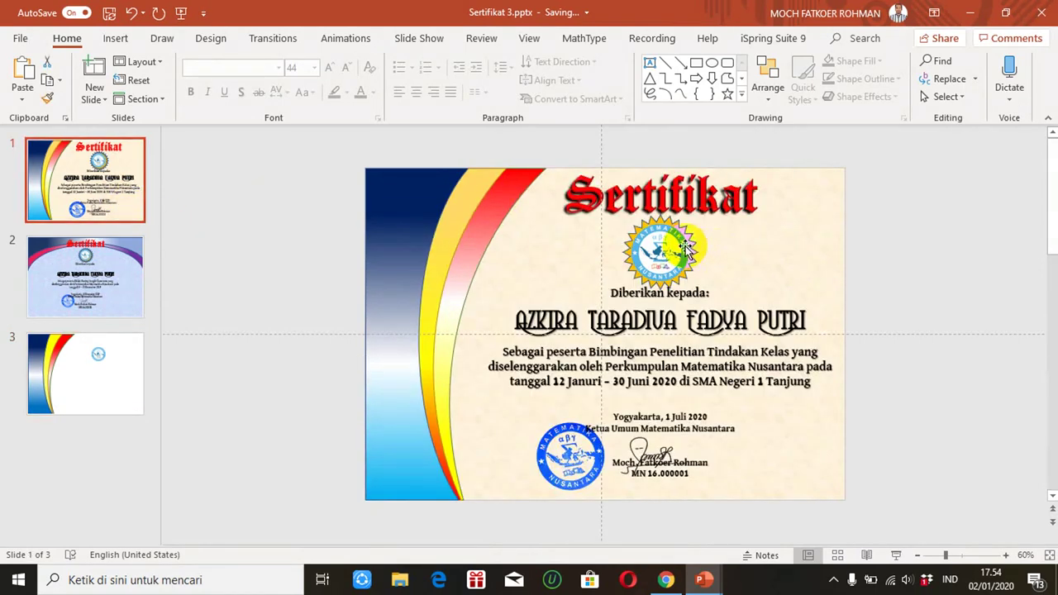
left_click(895, 557)
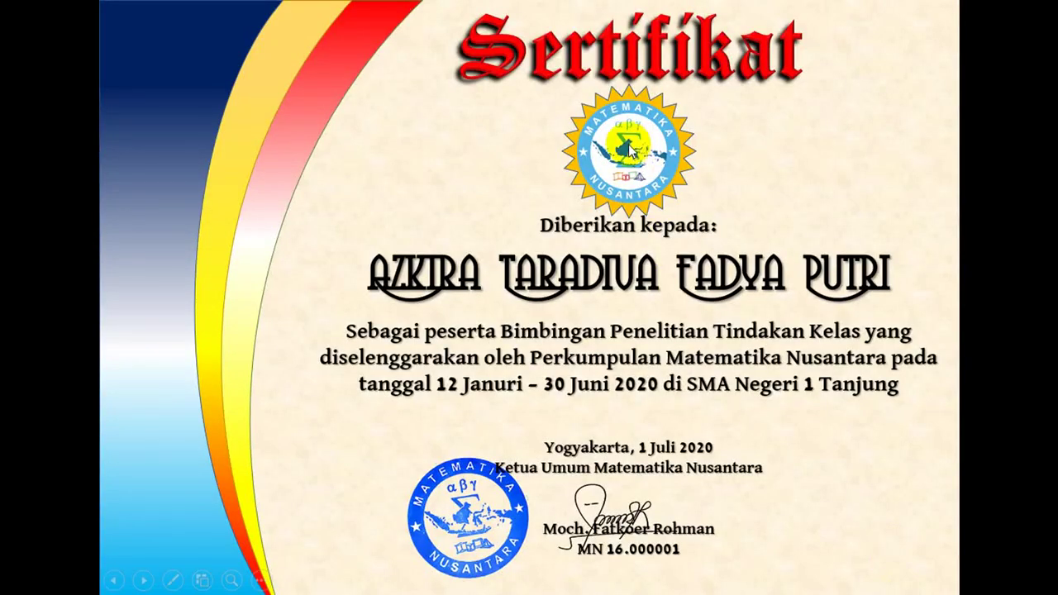
key("Escape")
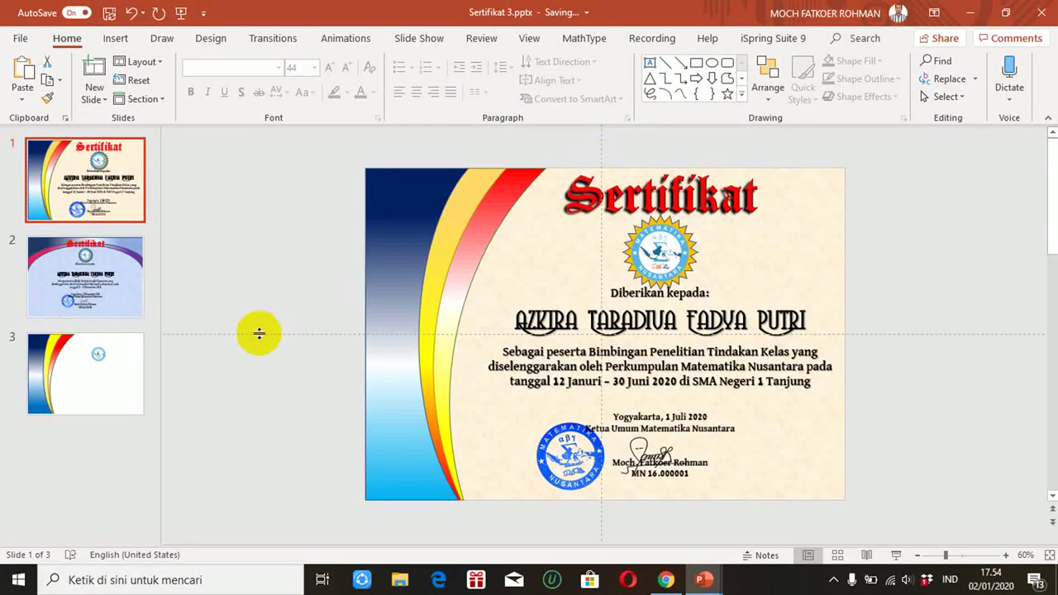
left_click(107, 363)
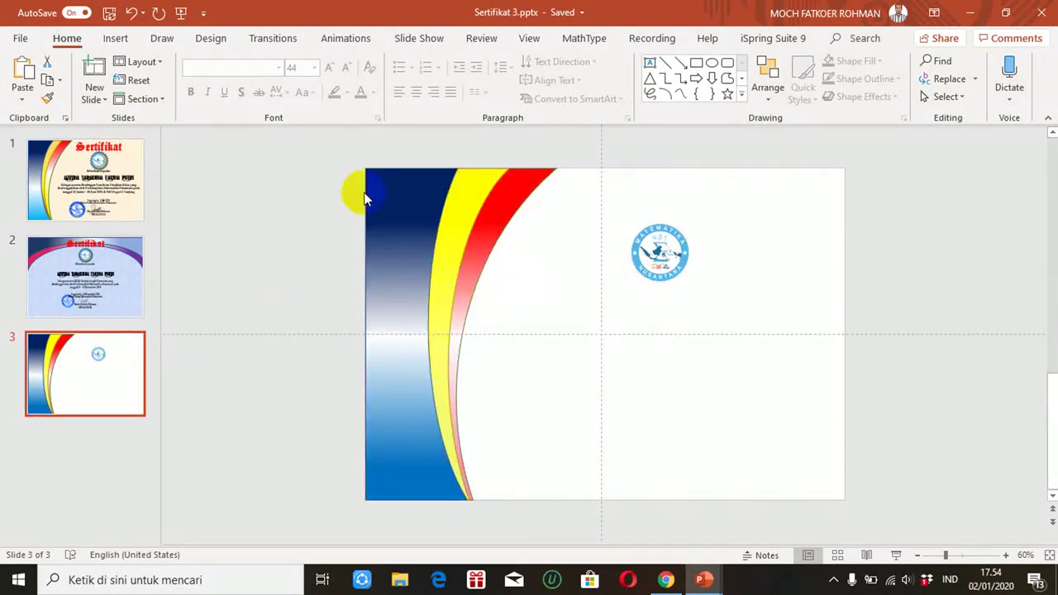
left_click(117, 42)
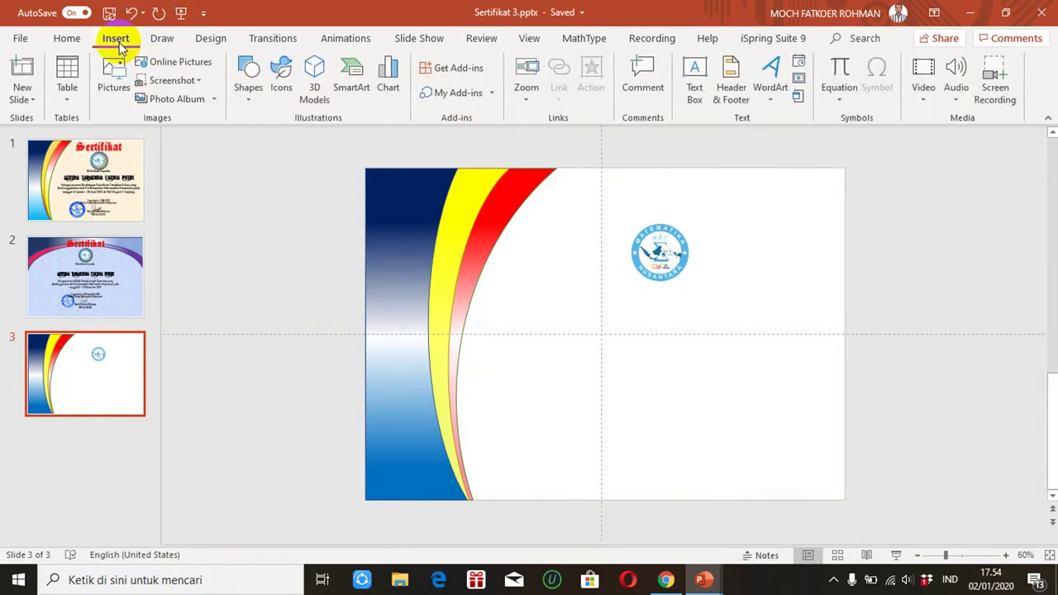
- Draw a blue 8-point star, about 5,62 × 5,62 cm, over the pasted logo
left_click(247, 100)
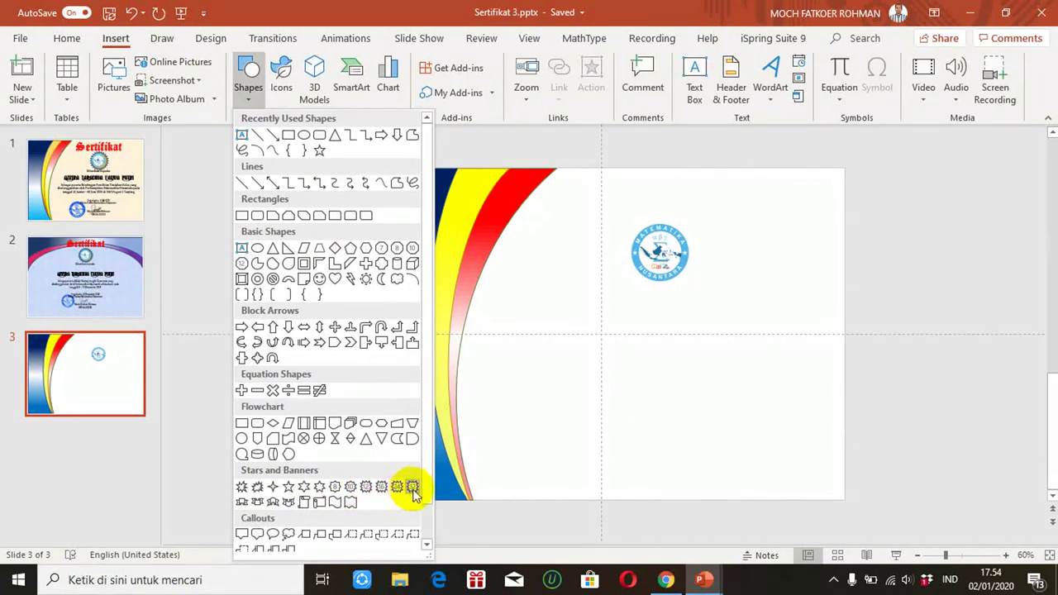
left_click(337, 488)
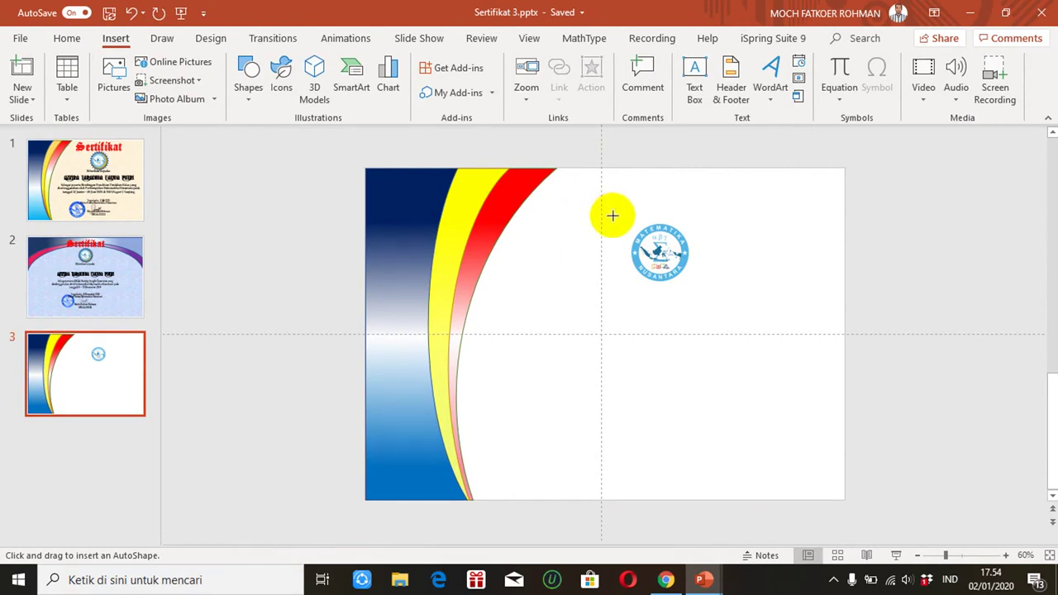
left_click_drag(613, 216, 701, 284)
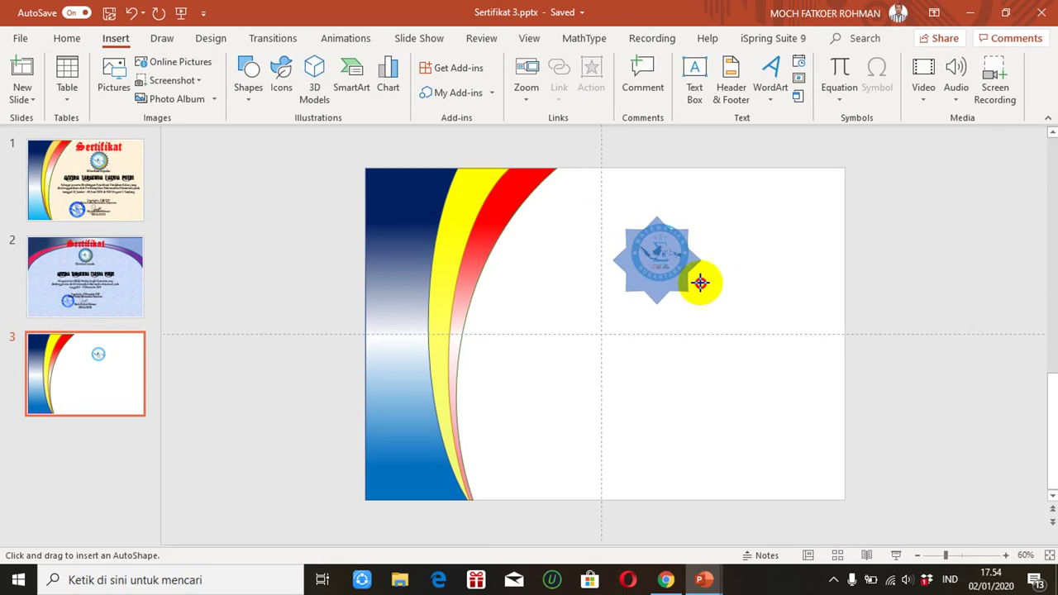
left_click_drag(701, 283, 711, 288)
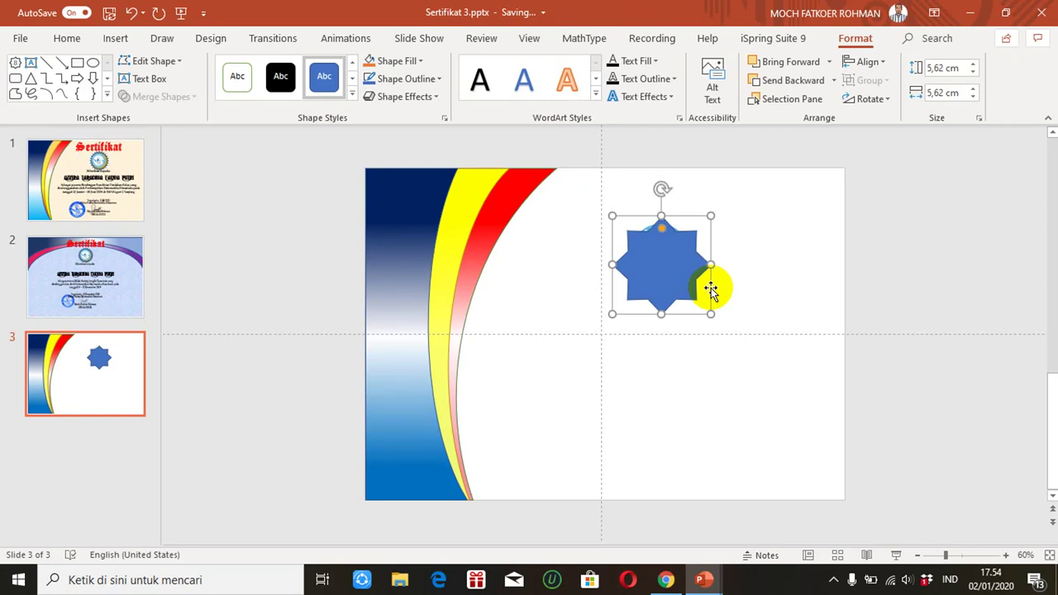
- Send the star to back behind the logo, try reshaping its points, then delete it
left_click(834, 80)
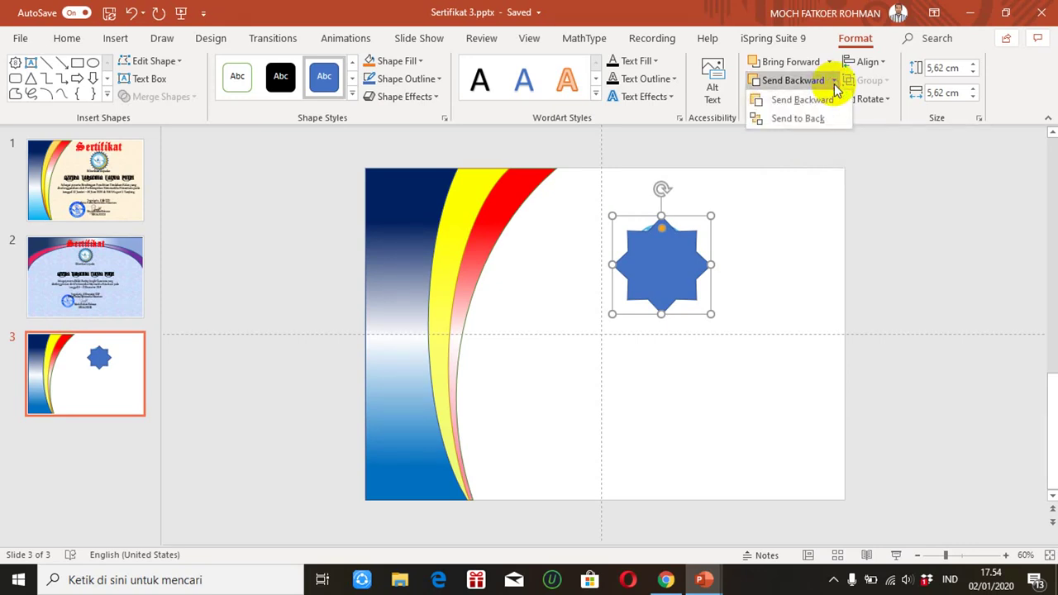
left_click(806, 120)
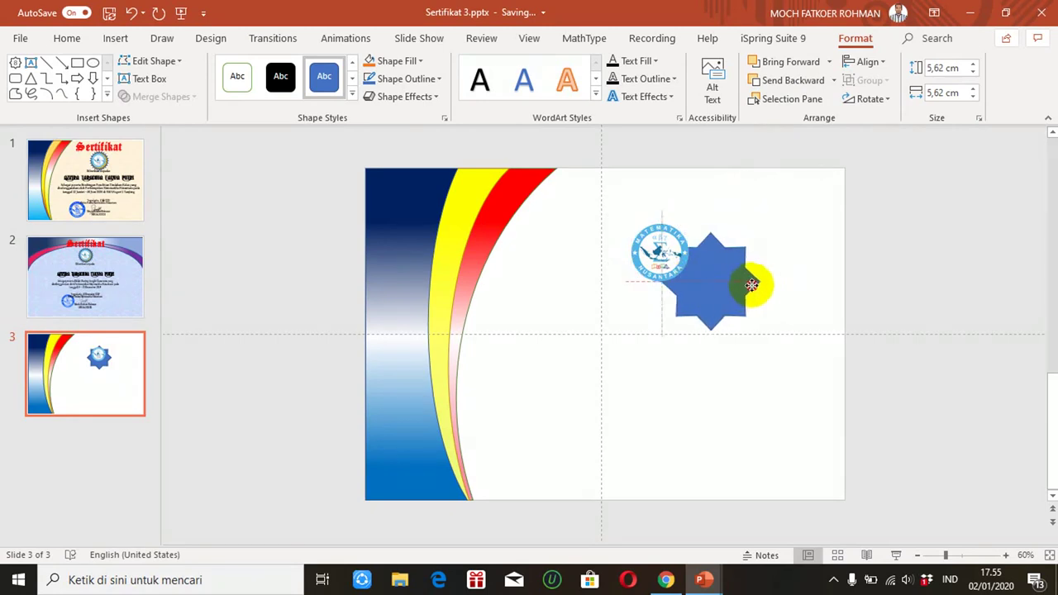
left_click_drag(698, 271, 765, 288)
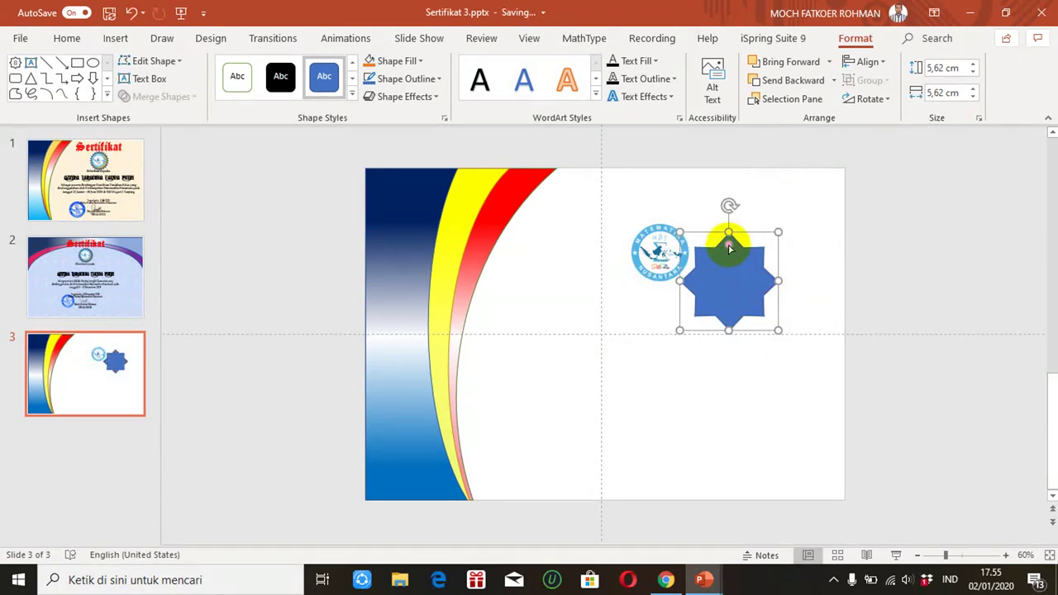
mouse_move(728, 247)
left_mouse_down()
mouse_move(732, 260)
mouse_move(732, 246)
left_mouse_up()
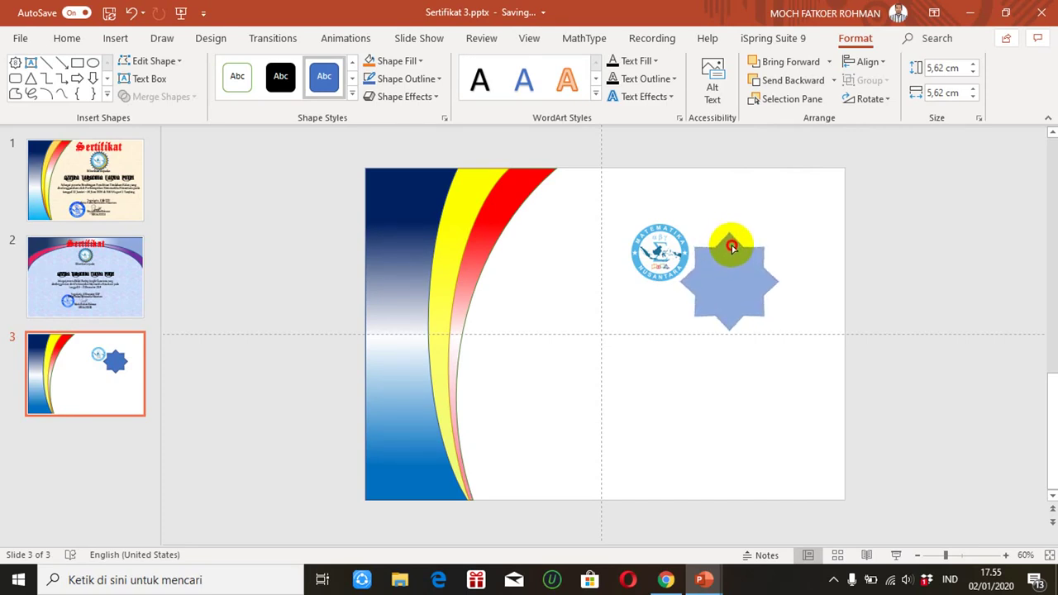
left_click_drag(732, 245, 675, 248)
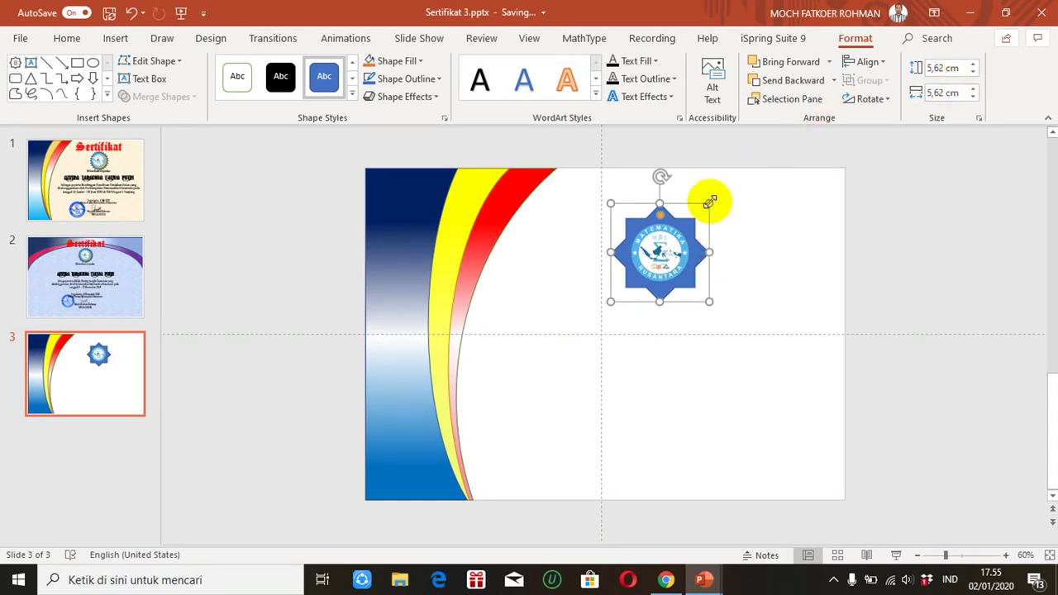
key("Delete")
- Redraw the star around the logo and nudge it with arrow keys until centred
left_click_drag(710, 201, 703, 209)
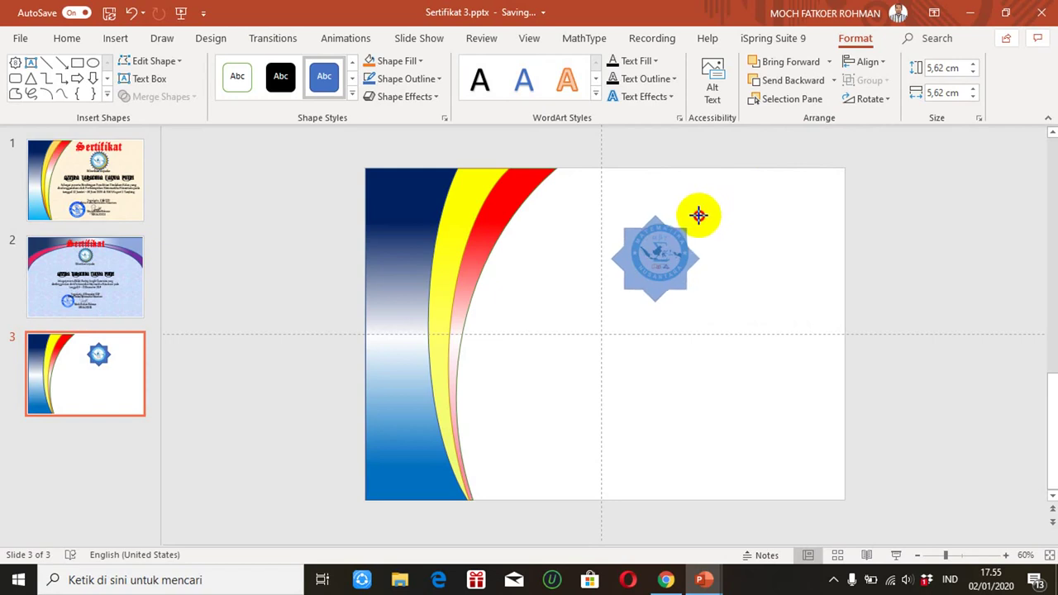
left_click_drag(703, 211, 700, 215)
key("Right")
key("Right")
key("Right")
key("Up")
key("Up")
key("Up")
key("Up")
key("Up")
key("Up")
key("Right")
key("Up")
key("Down")
key("Up")
left_click(759, 259)
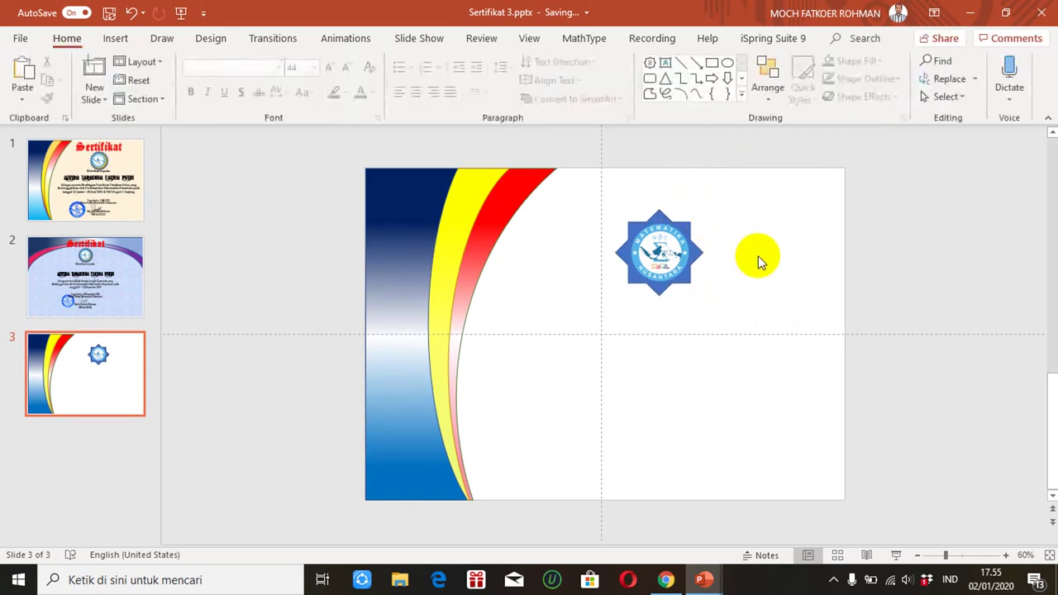
left_click(663, 223)
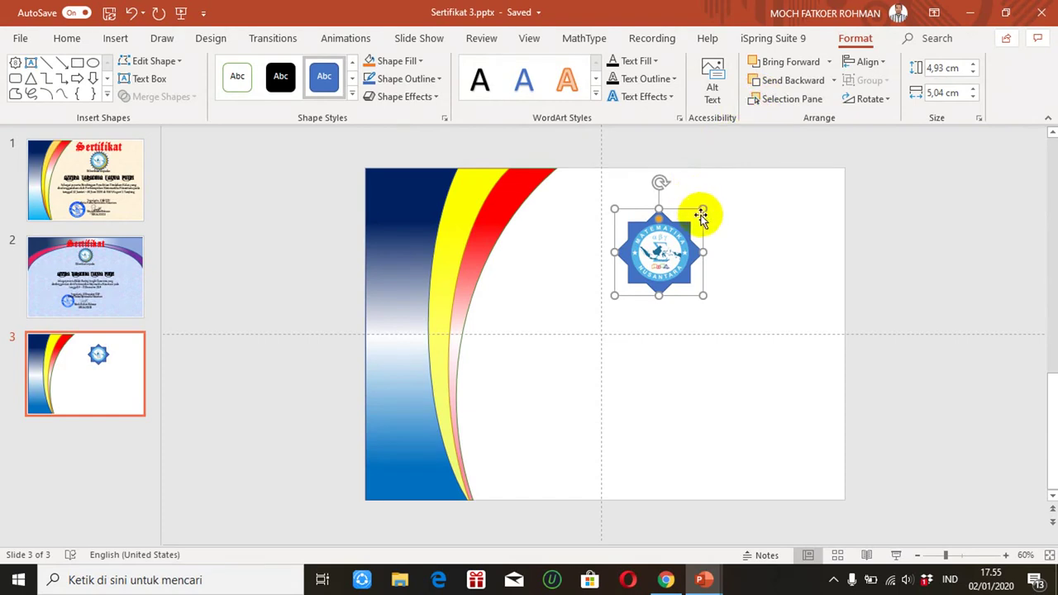
- Fill the selected star shape orange from Shape Fill
left_click(854, 39)
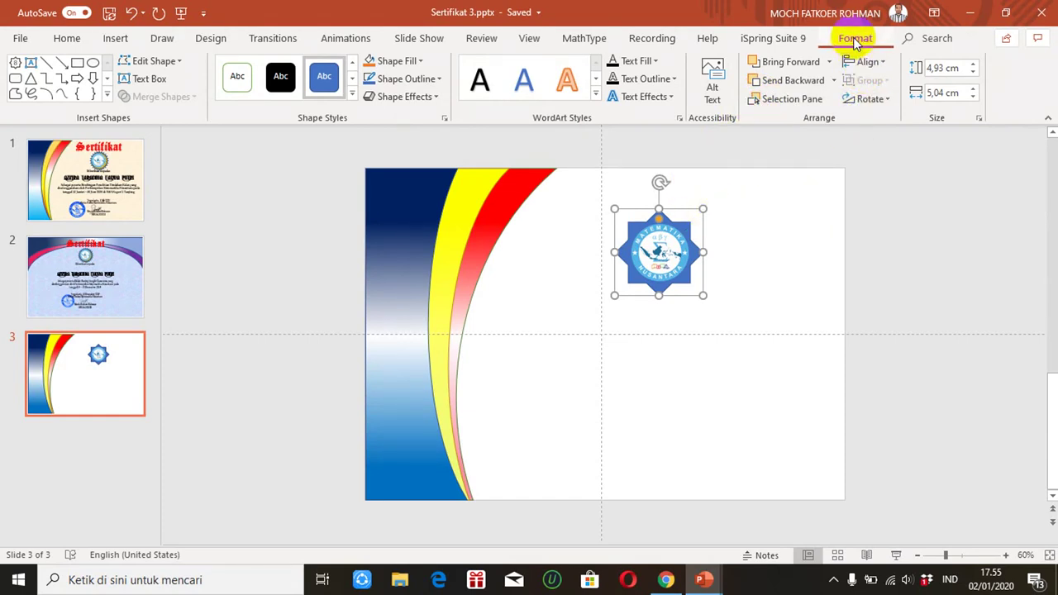
left_click(422, 63)
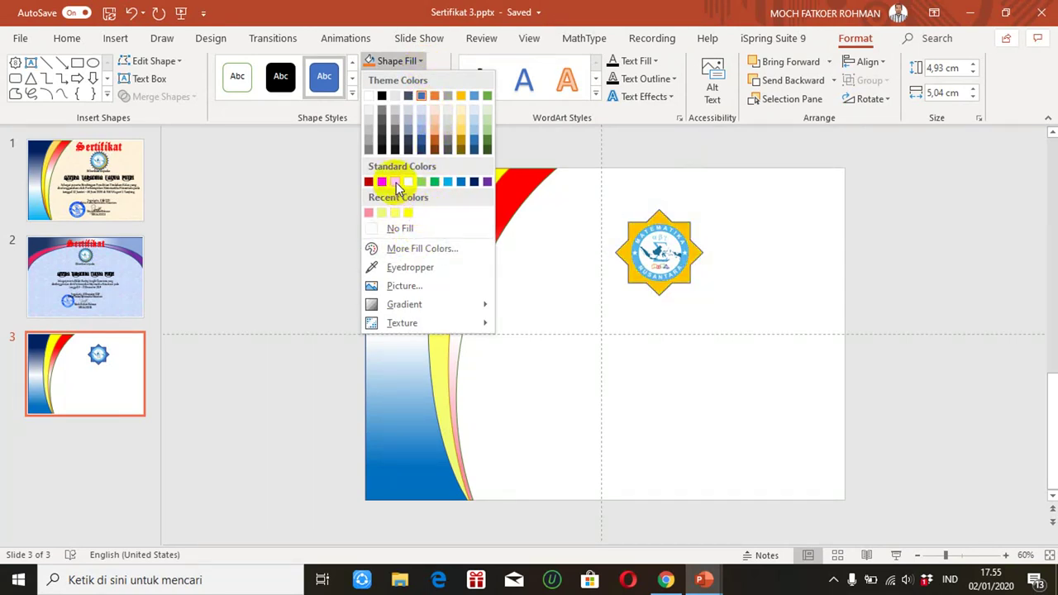
left_click(395, 183)
left_click(798, 258)
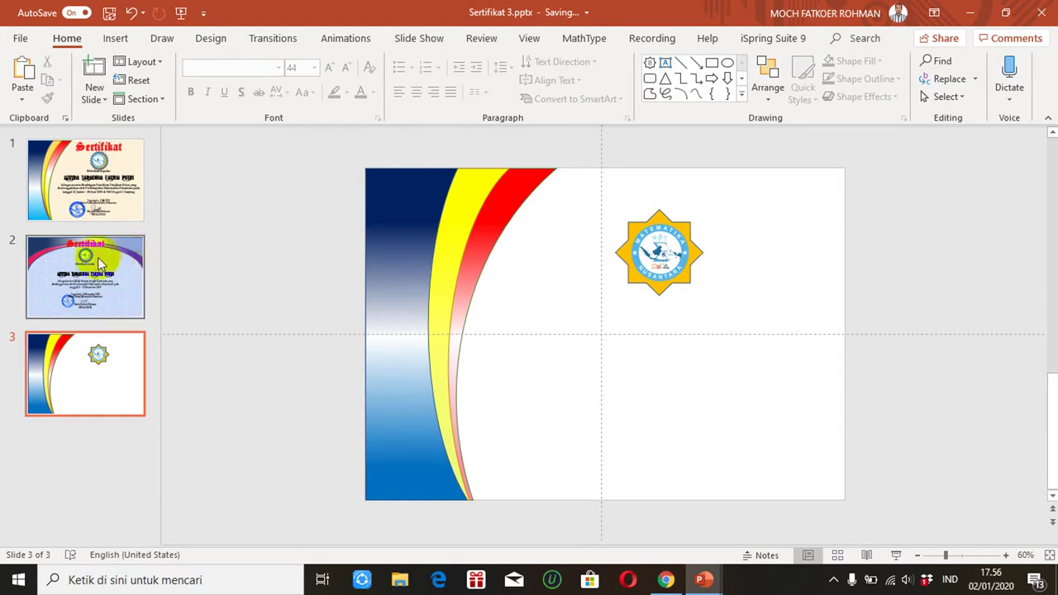
- Review slides 2 and 1 for reference, then return to slide 3
left_click(110, 279)
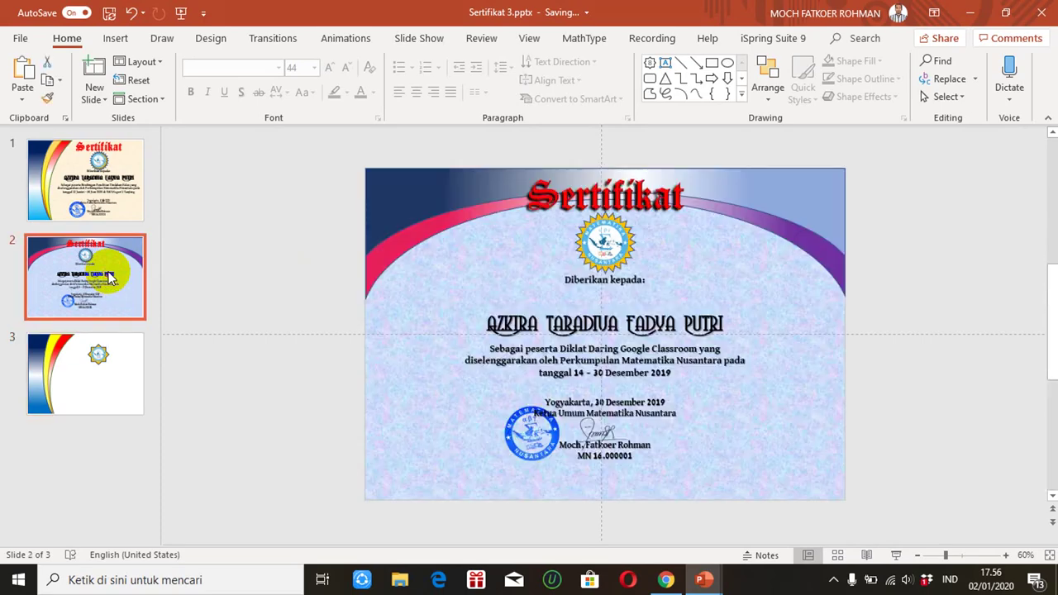
left_click(118, 196)
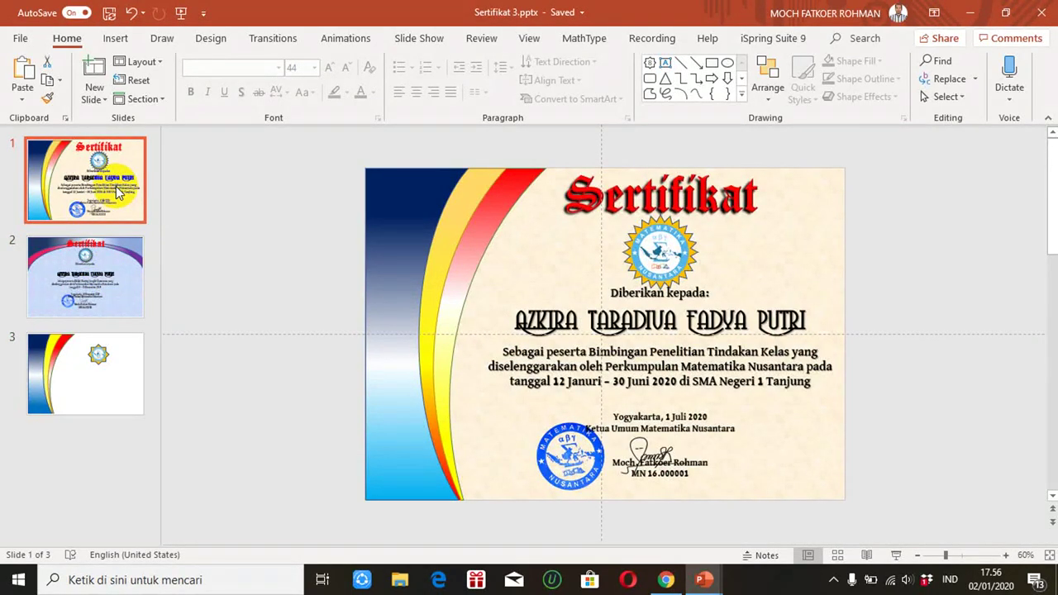
left_click(83, 363)
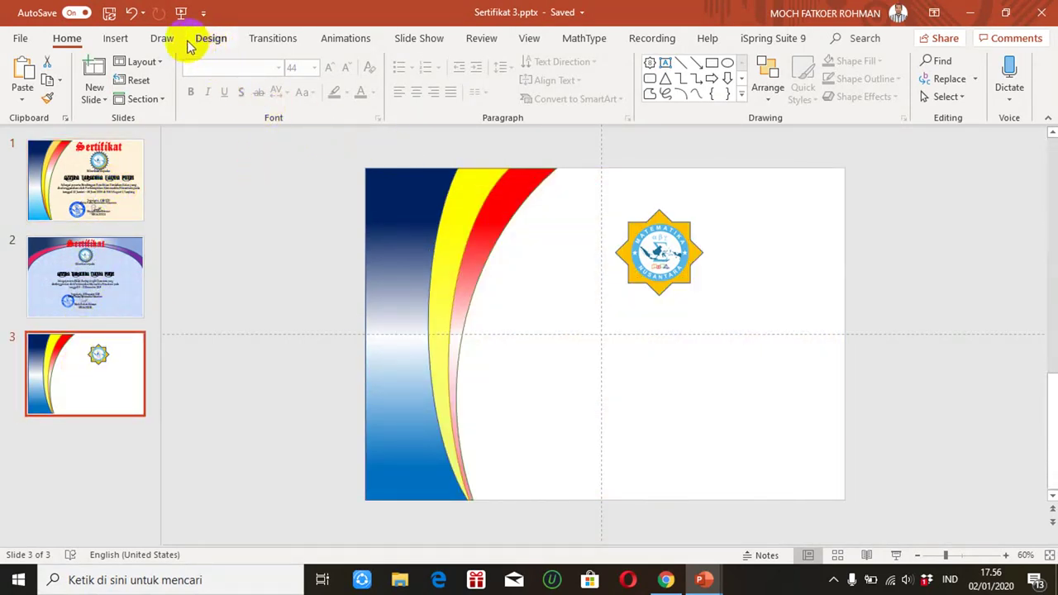
left_click(123, 41)
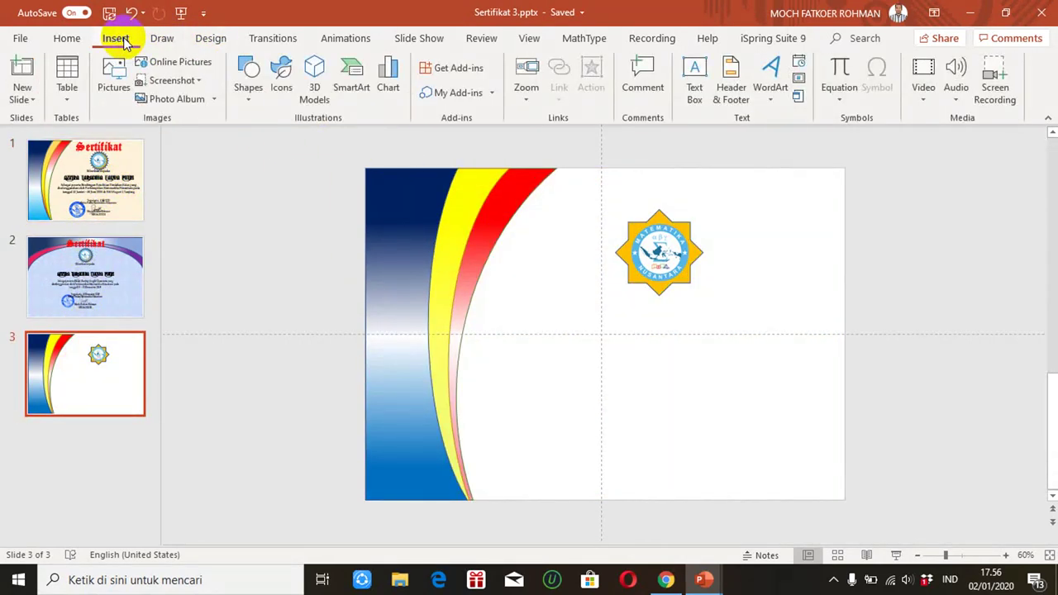
- Draw a text box above the star logo containing the title 'Sertifikat'
left_click(697, 93)
left_click_drag(592, 183, 786, 223)
type("Sertifi")
key("BackSpace")
key("BackSpace")
type("fika")
left_click(742, 200)
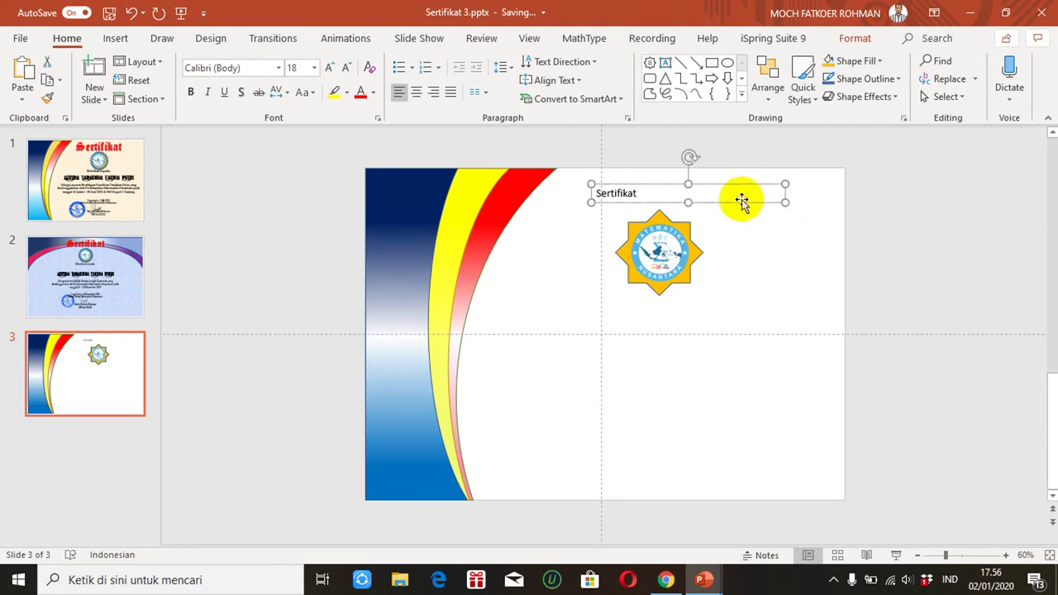
left_click(315, 68)
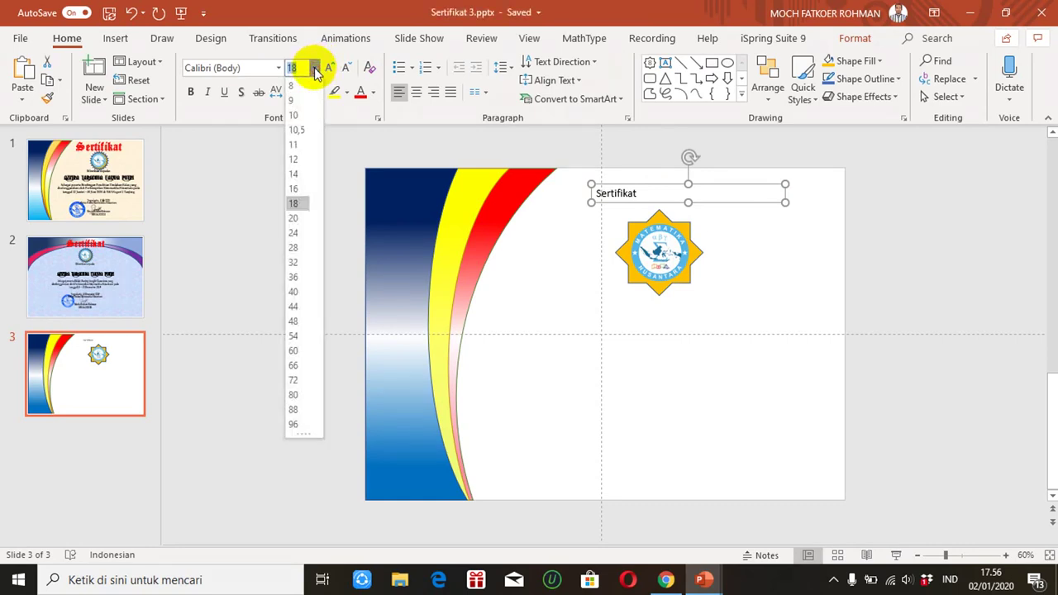
- Set the Sertifikat title's font size to 66 pt
left_click(296, 367)
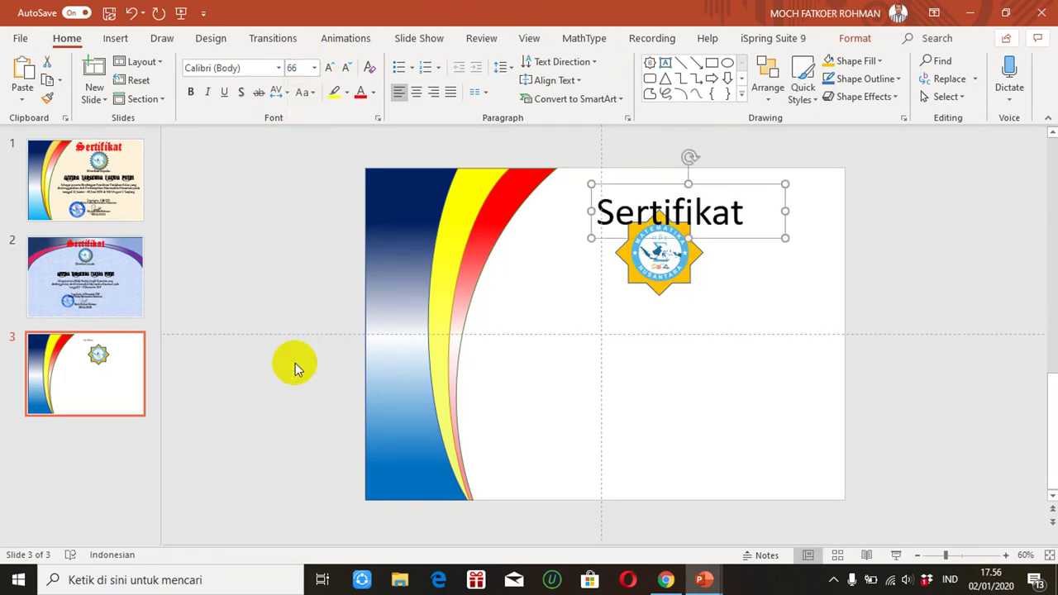
left_click(739, 286)
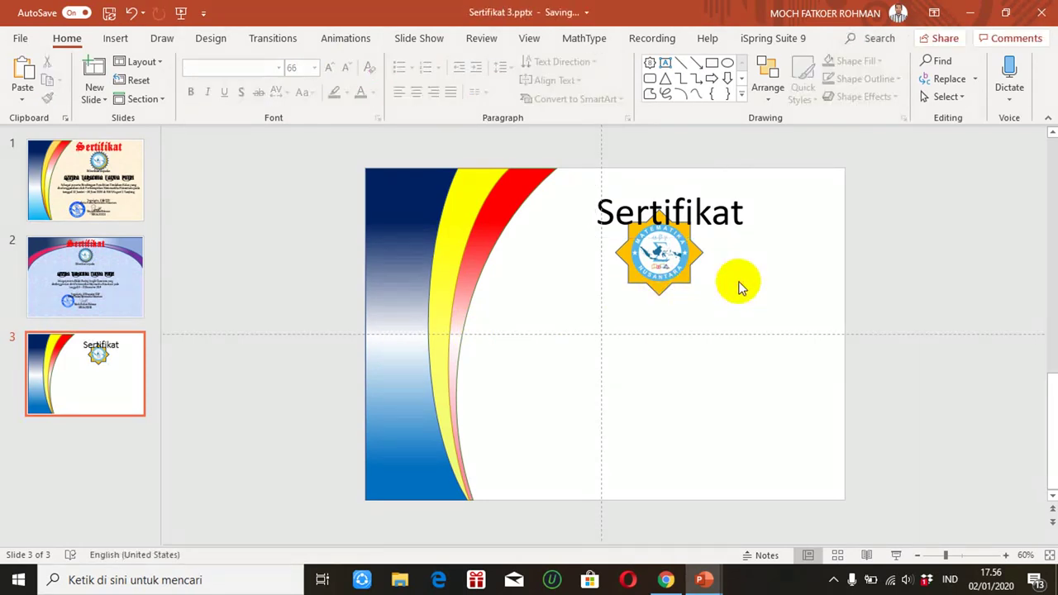
left_click_drag(710, 216, 725, 240)
left_click(725, 240)
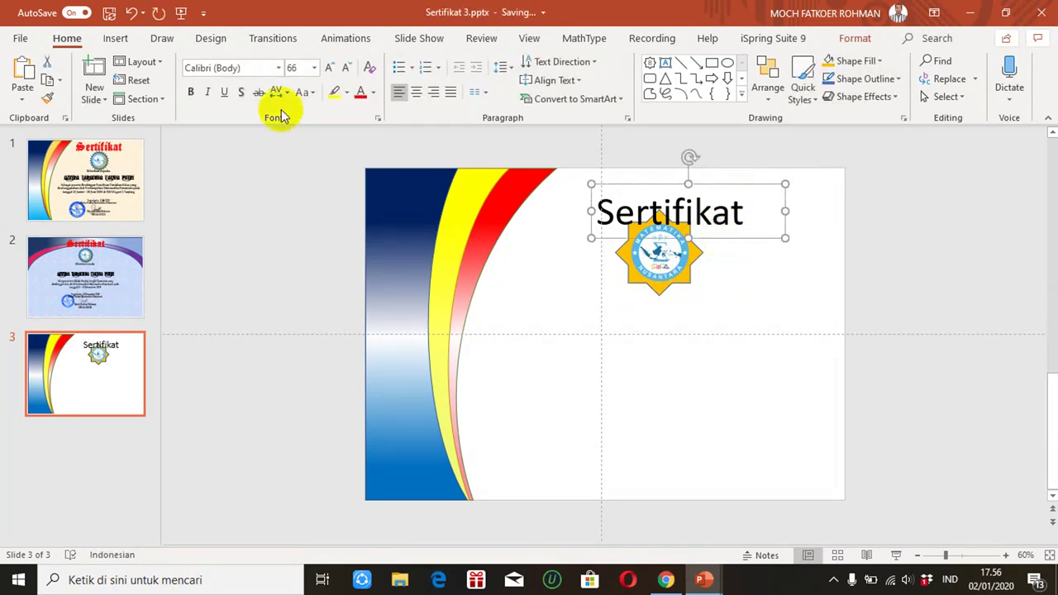
- Change the title font to Old English Five and widen its box to fit one line
left_click(117, 40)
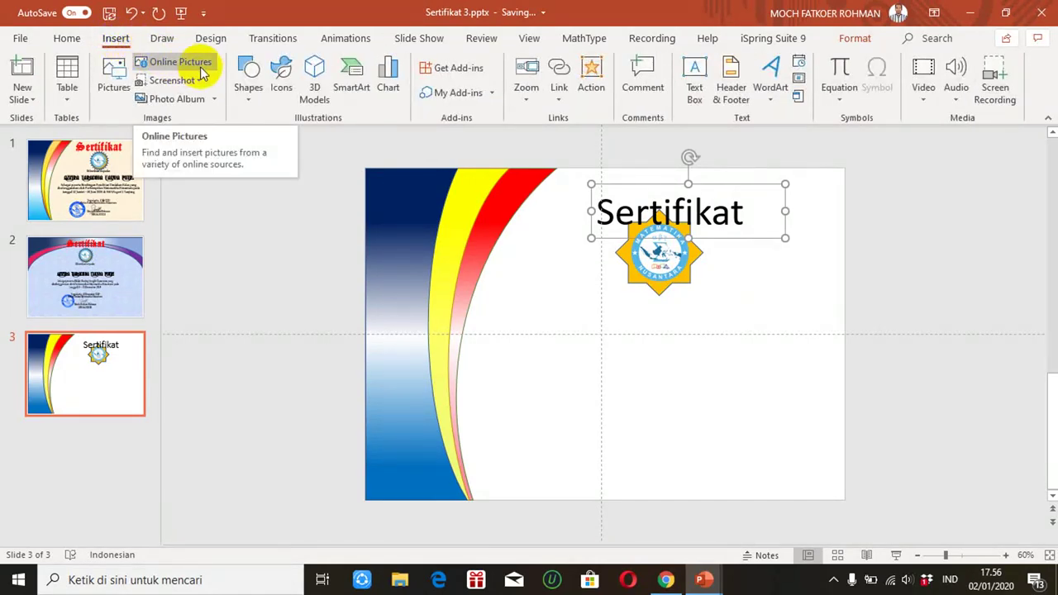
left_click(66, 38)
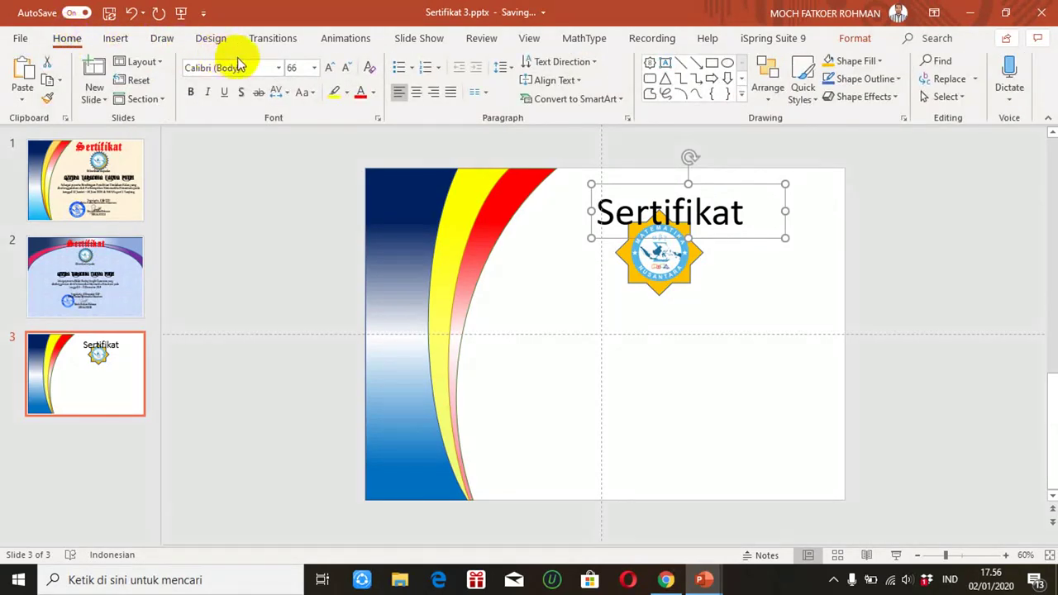
left_click(280, 69)
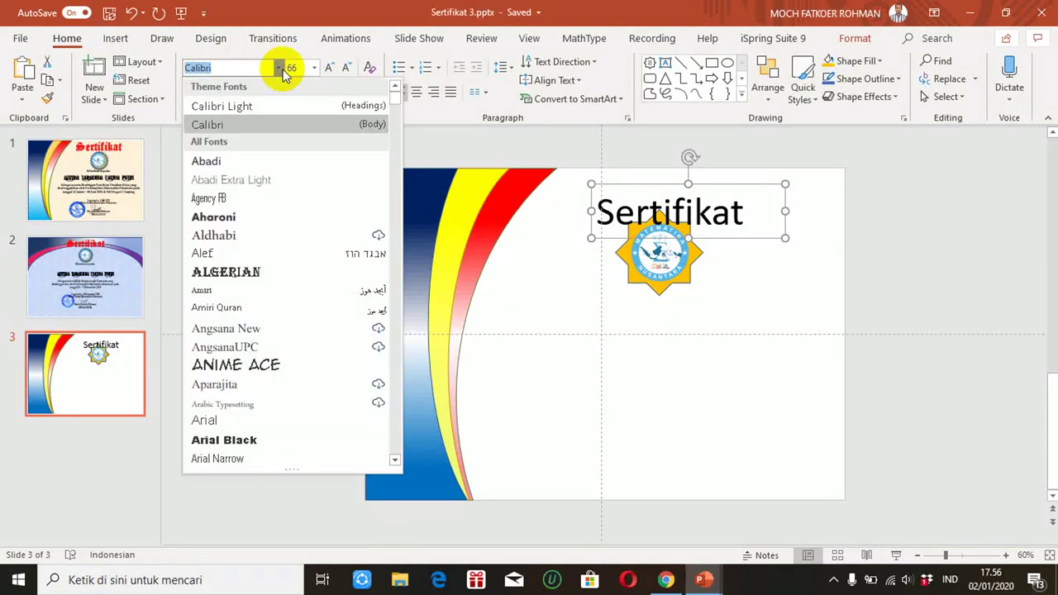
type("o")
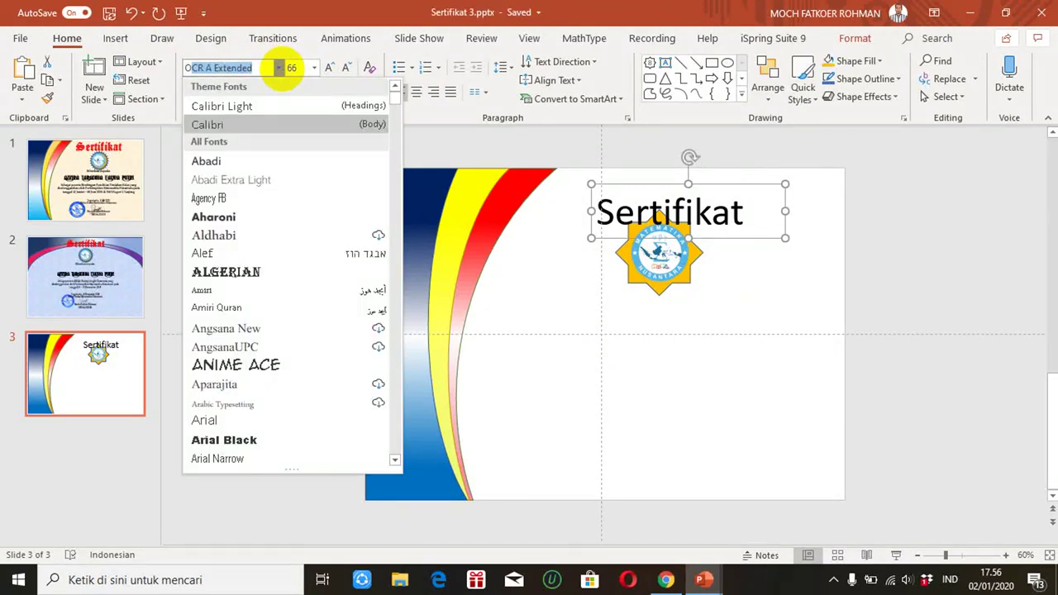
type("ld English Five")
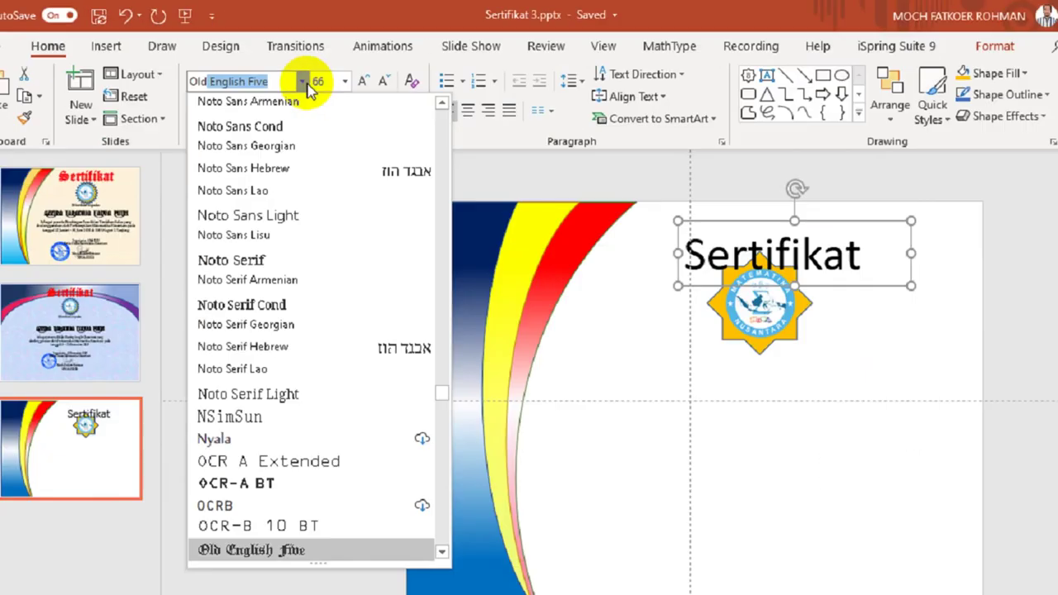
key("Return")
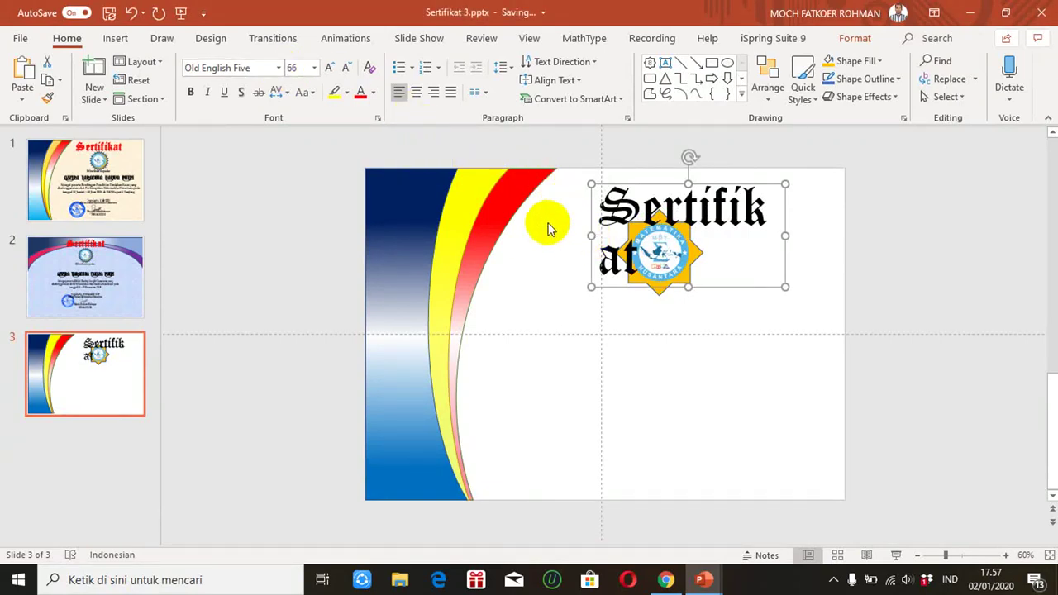
left_click_drag(590, 235, 538, 222)
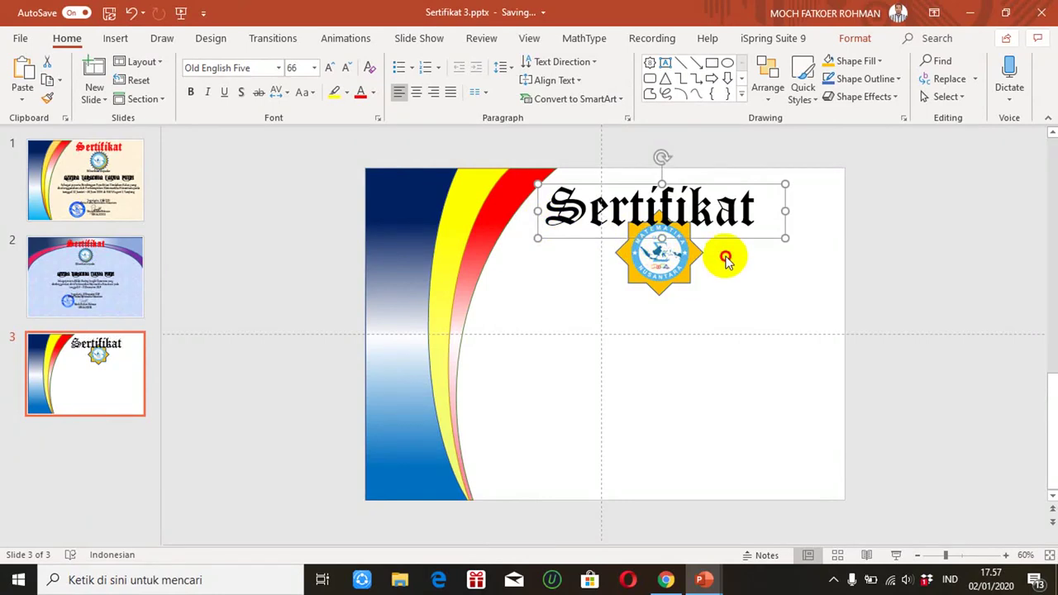
- Shrink the Sertifikat title to 54 pt, move it up and right, and colour it red
left_click(725, 245)
left_click_drag(712, 215, 722, 217)
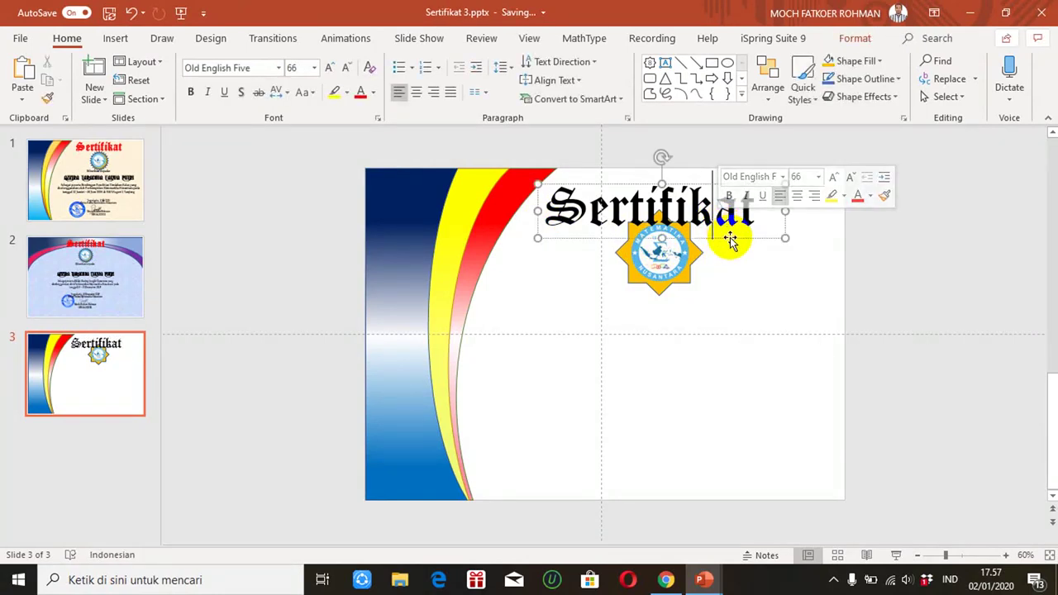
left_click(732, 238)
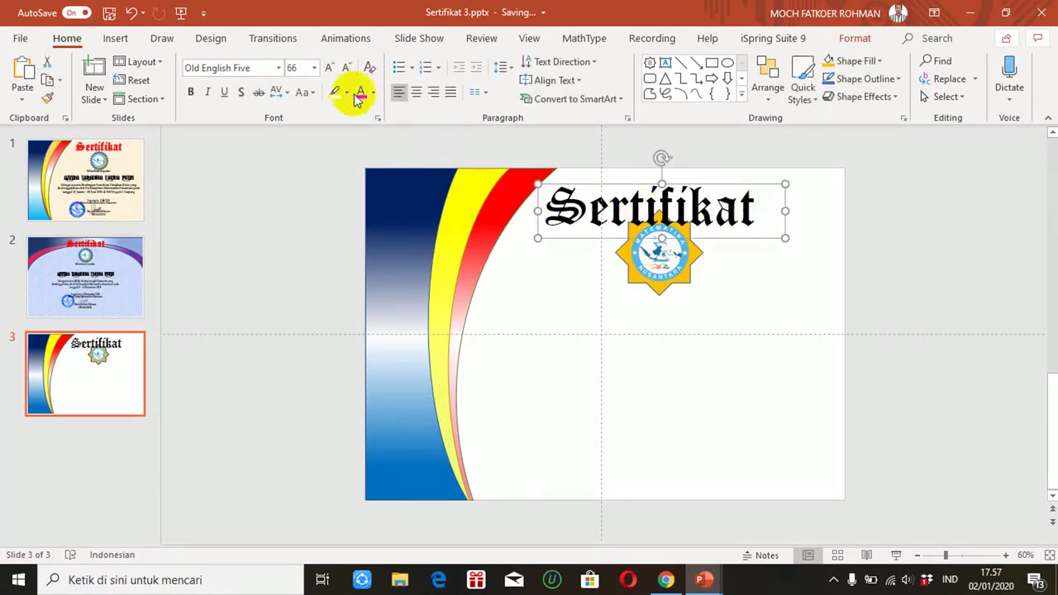
left_click(315, 69)
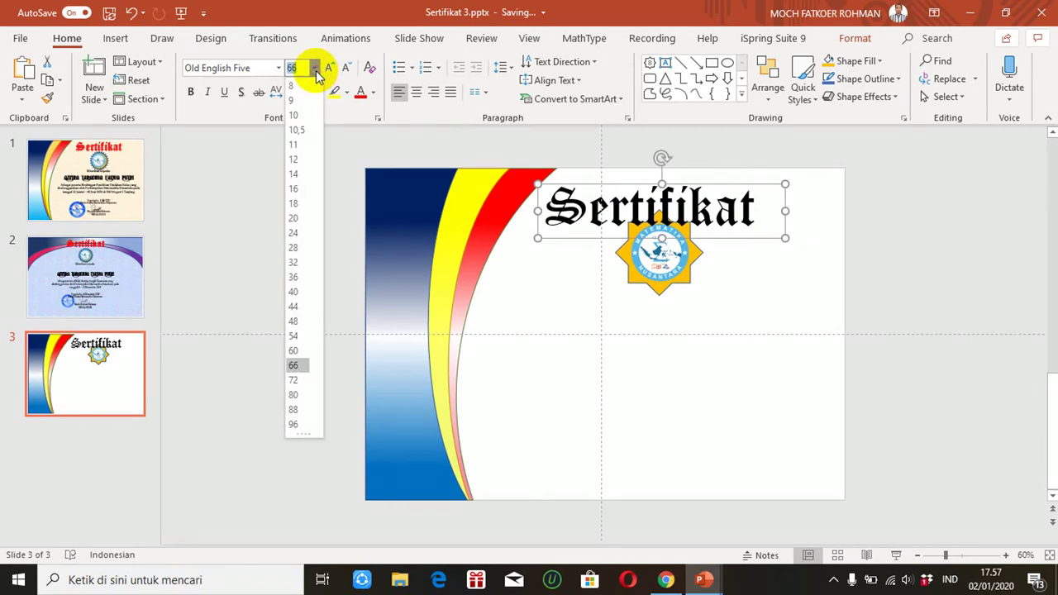
left_click(294, 336)
left_click_drag(577, 232, 602, 222)
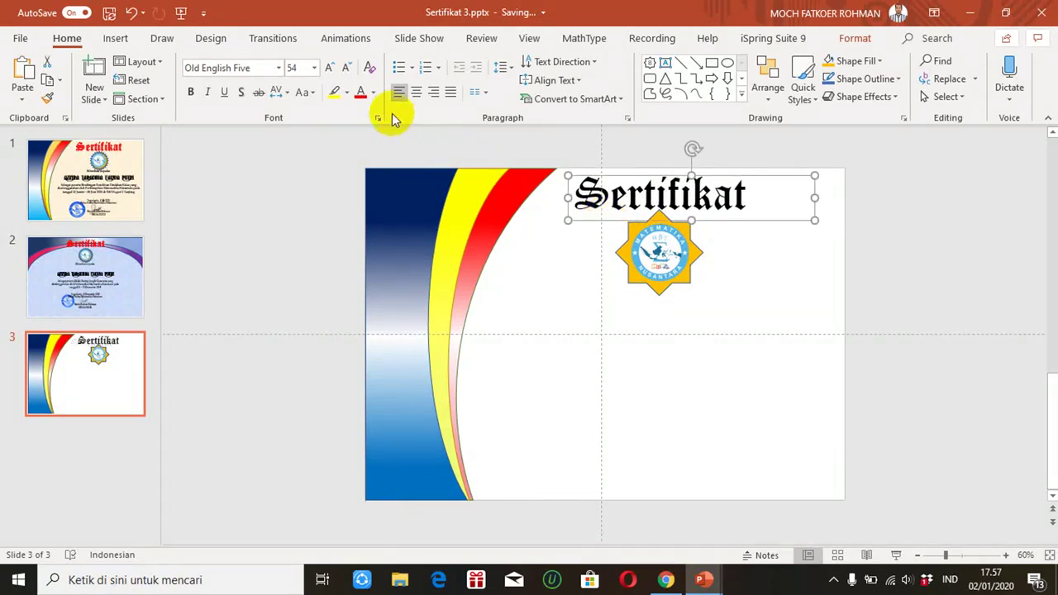
left_click(362, 96)
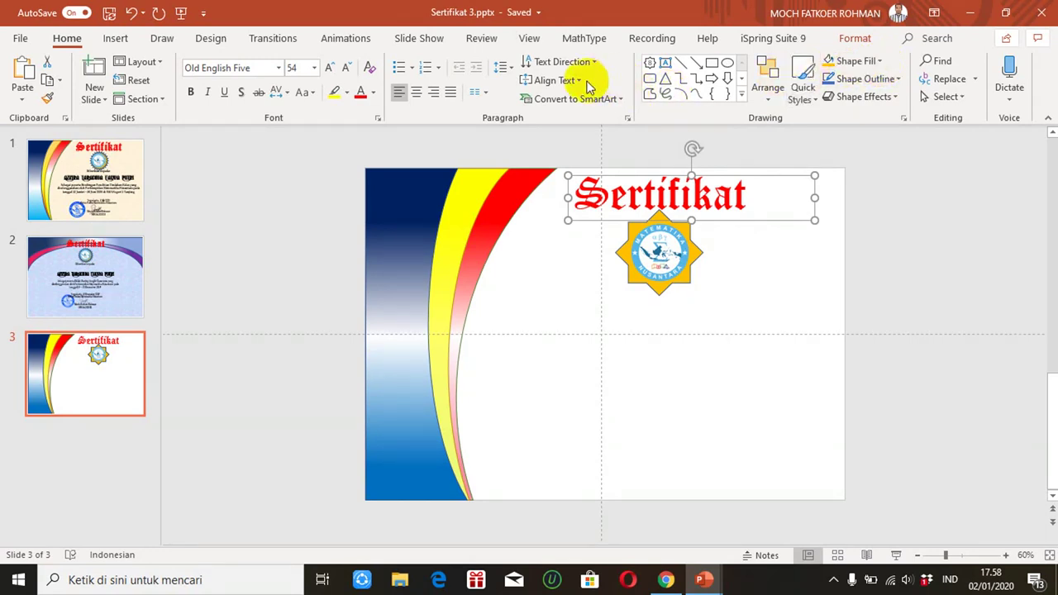
- Apply an Inner Top Right shadow to the red Sertifikat title via Text Effects
left_click(854, 40)
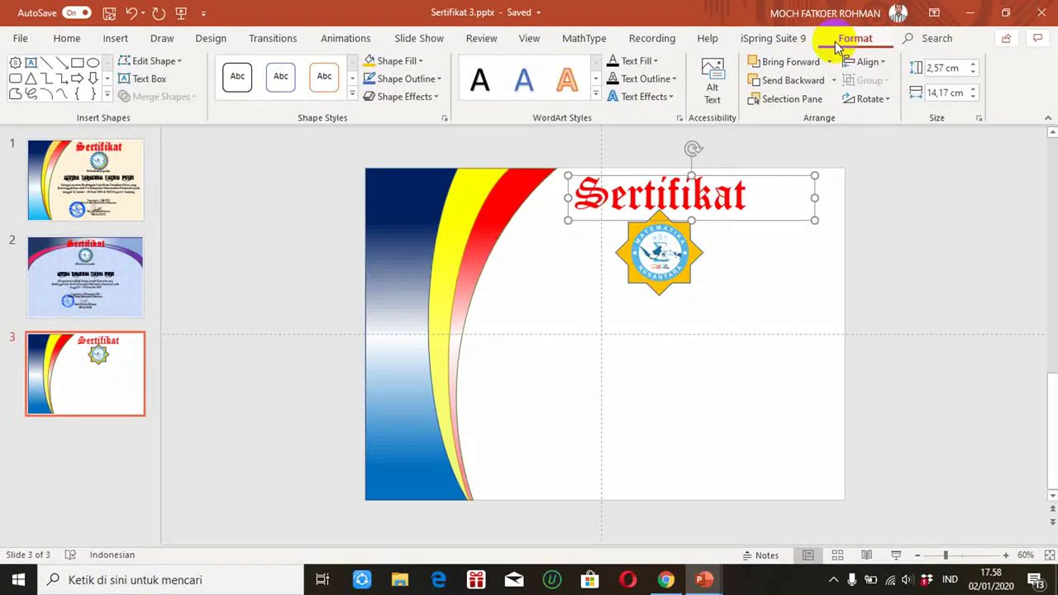
left_click(673, 97)
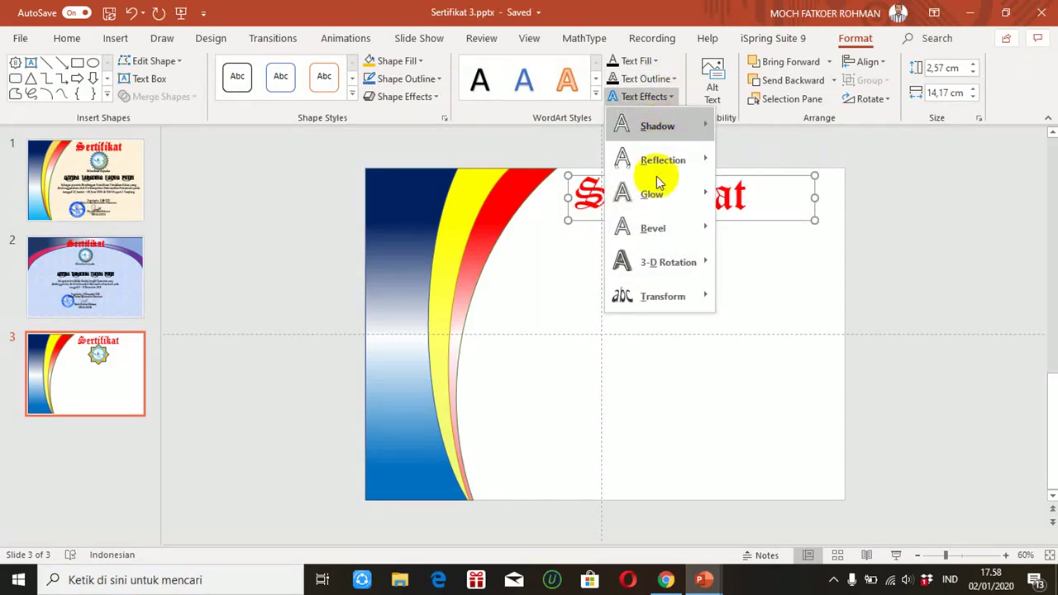
mouse_move(652, 230)
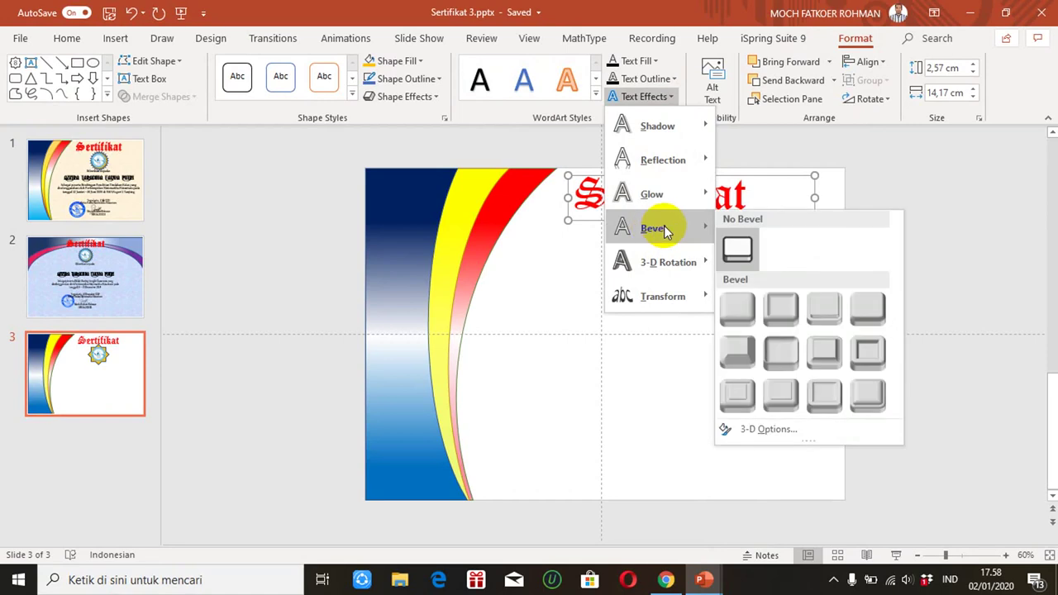
left_click(737, 352)
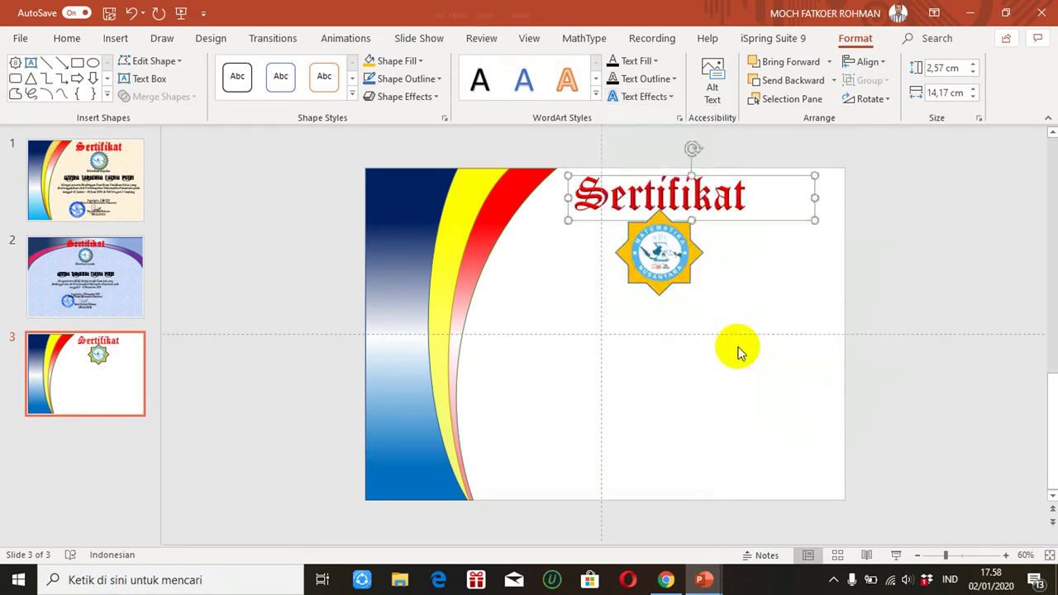
left_click(672, 97)
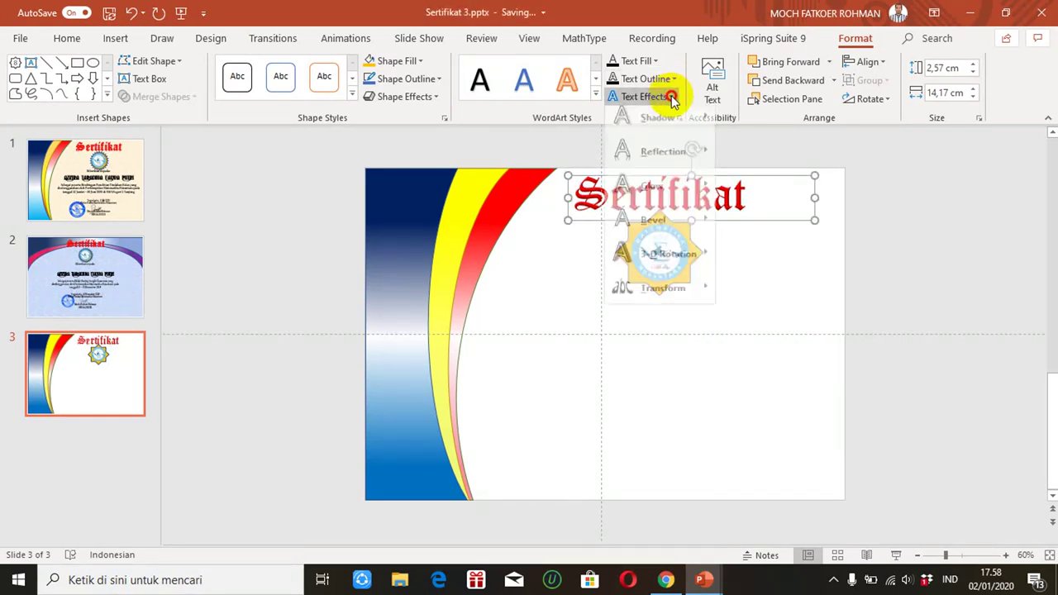
mouse_move(659, 126)
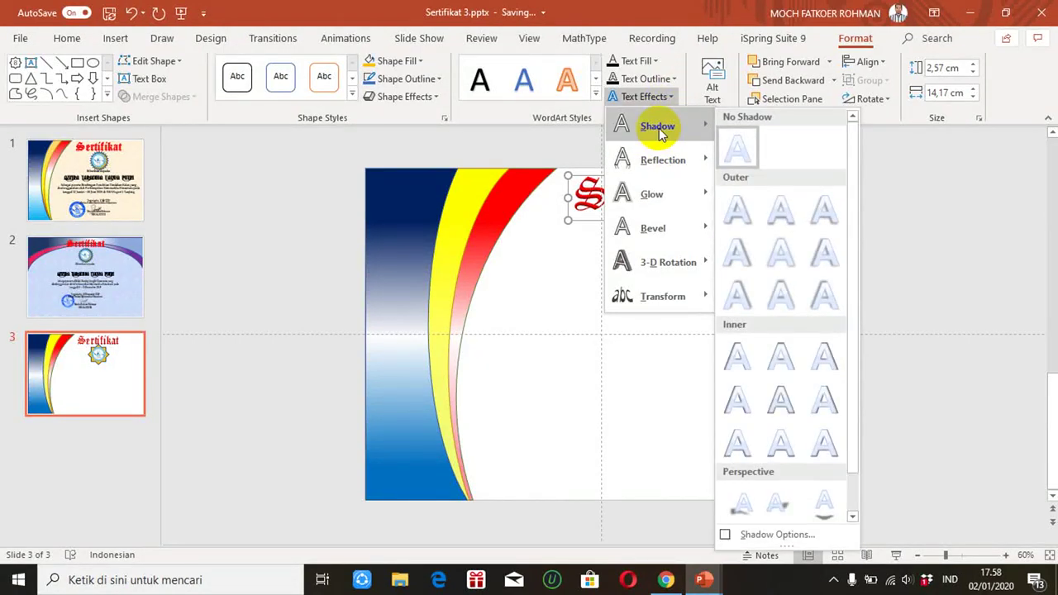
left_click(824, 353)
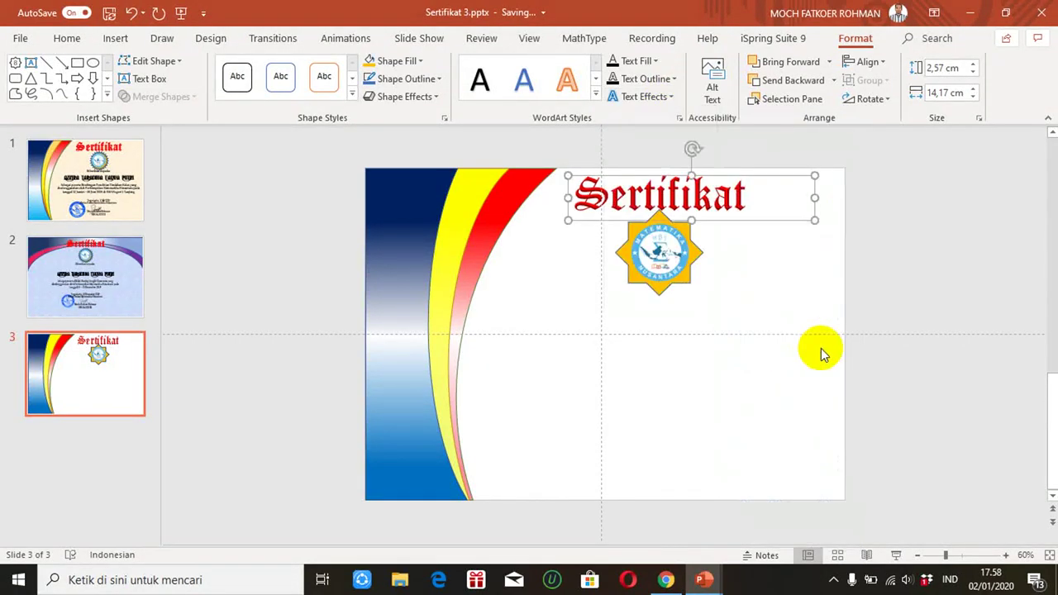
left_click(822, 352)
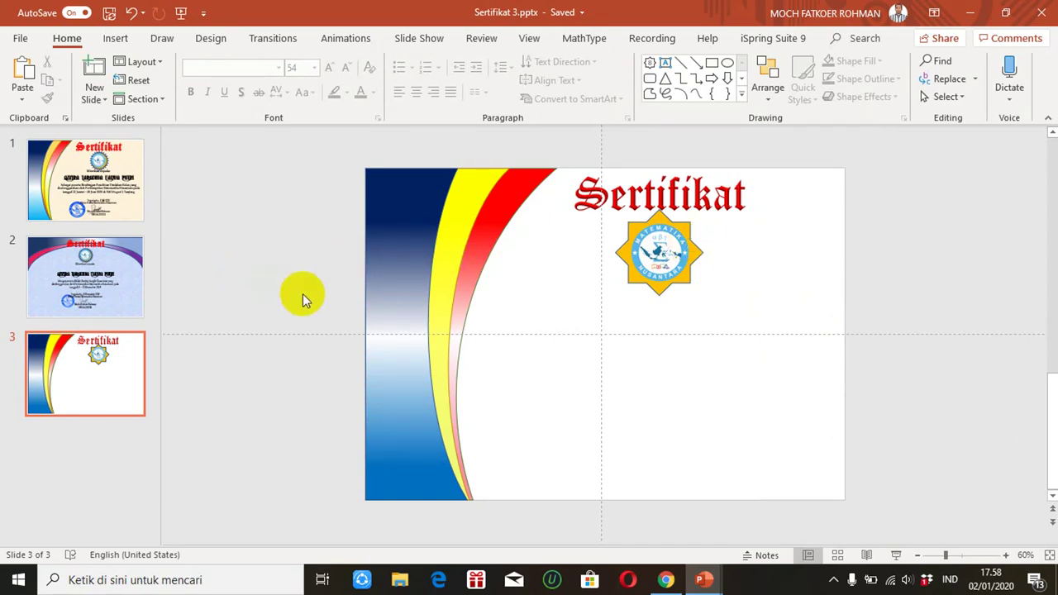
- Copy slide 2's description, signature and stamp onto slide 3
left_click(110, 297)
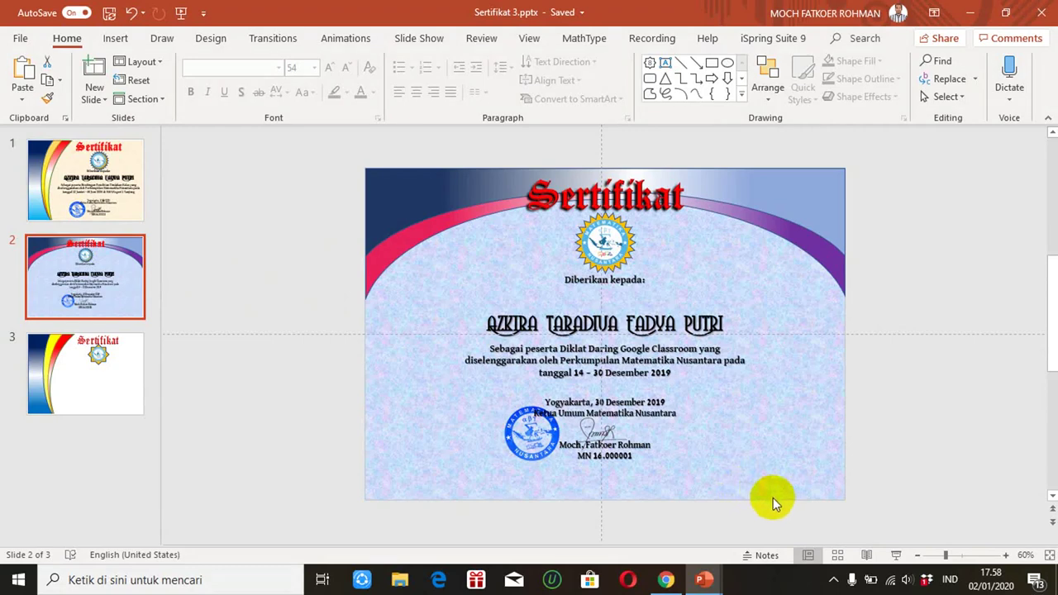
left_click_drag(780, 502, 398, 325)
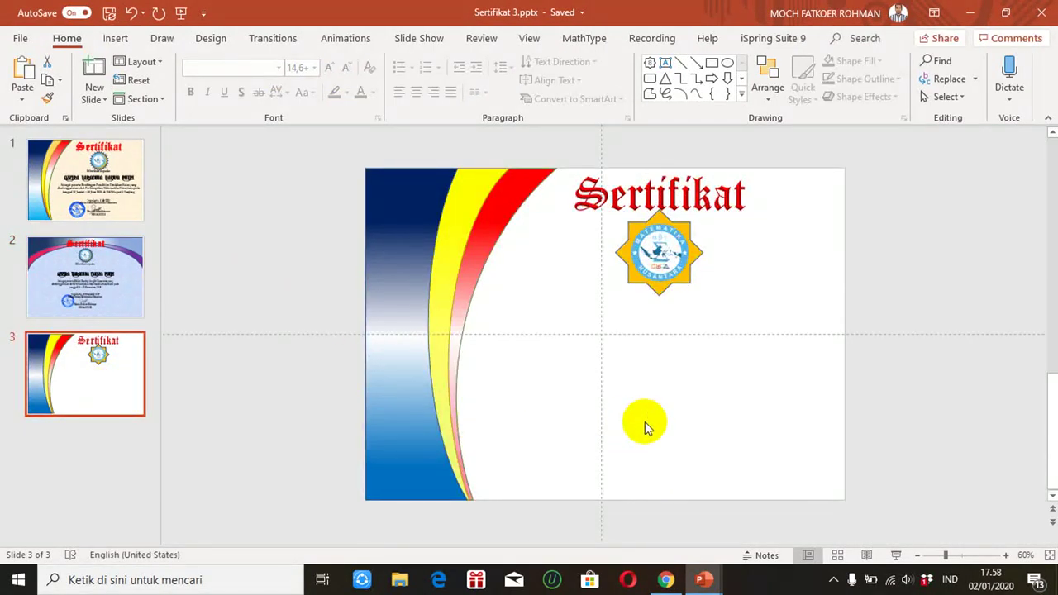
key("ctrl+v")
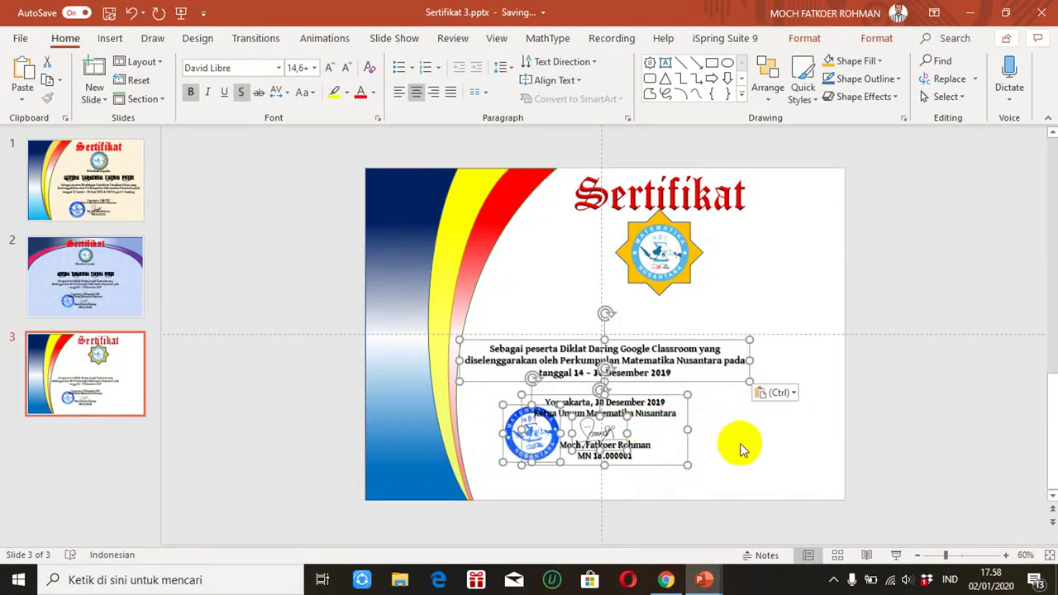
- Nudge the pasted text and signature block into place below the logo, right of the curved bands
key("Right")
key("Right")
key("Right")
key("Right")
key("Right")
key("Right")
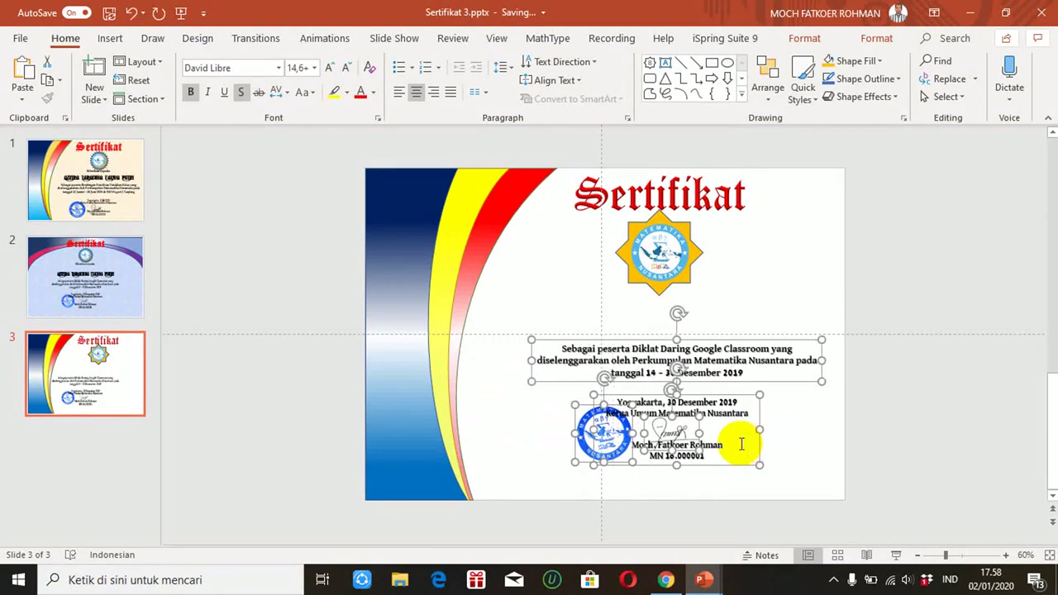
key("Left")
key("Left")
key("ctrl+Left")
key("ctrl+Left")
left_click(773, 453)
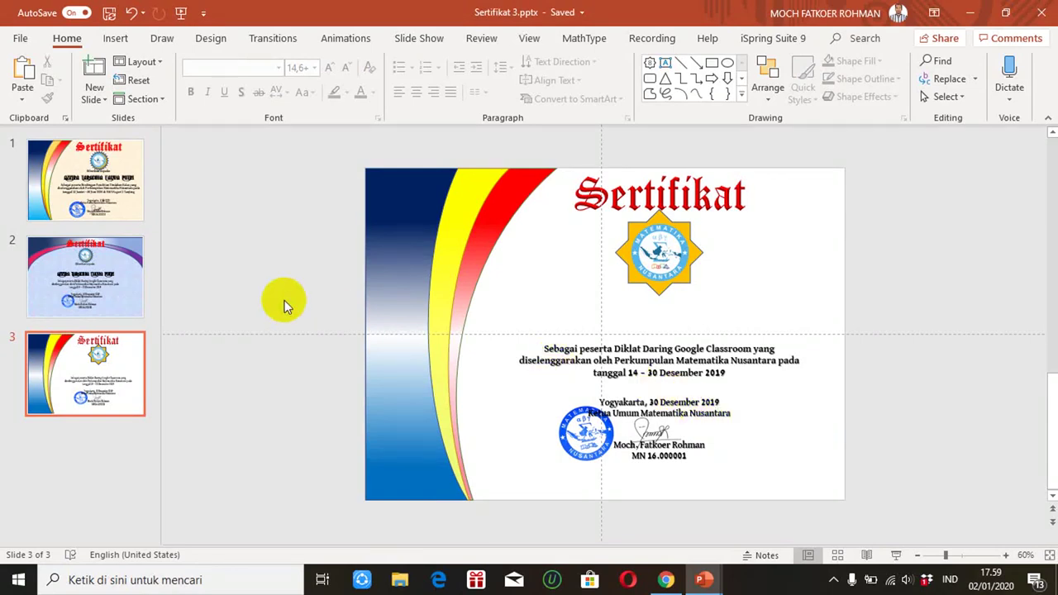
left_click(108, 283)
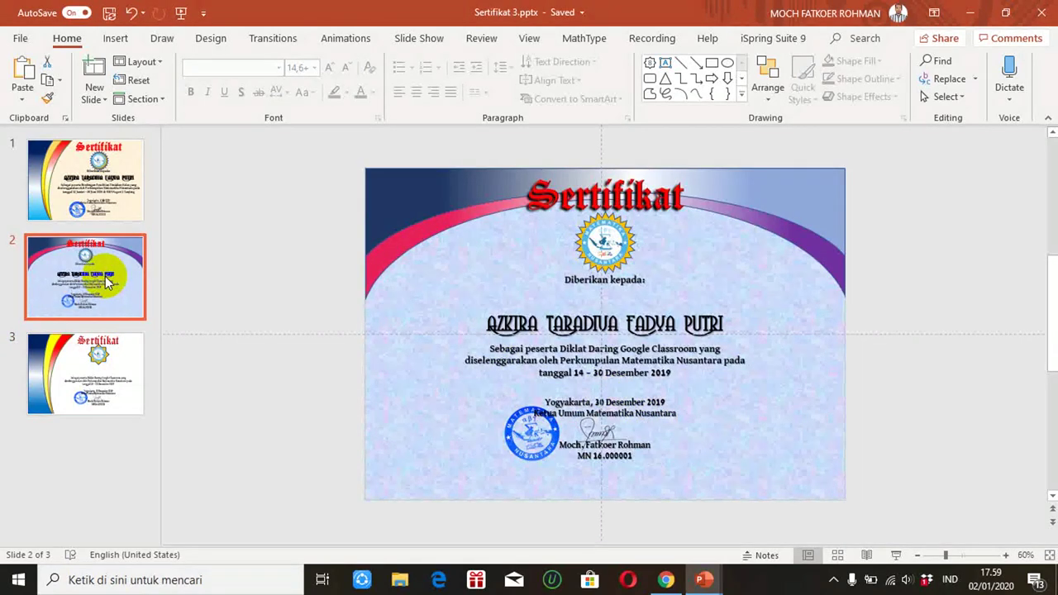
- Copy the 'Diberikan kepada:' box from slide 2 and place it just below slide 3's logo
double_click(610, 283)
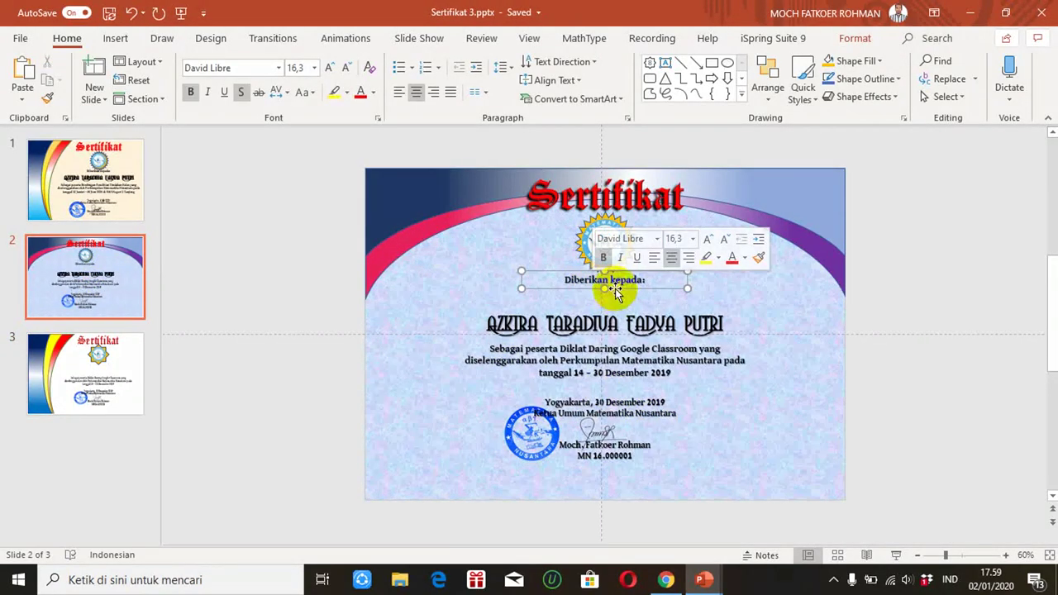
left_click(615, 289)
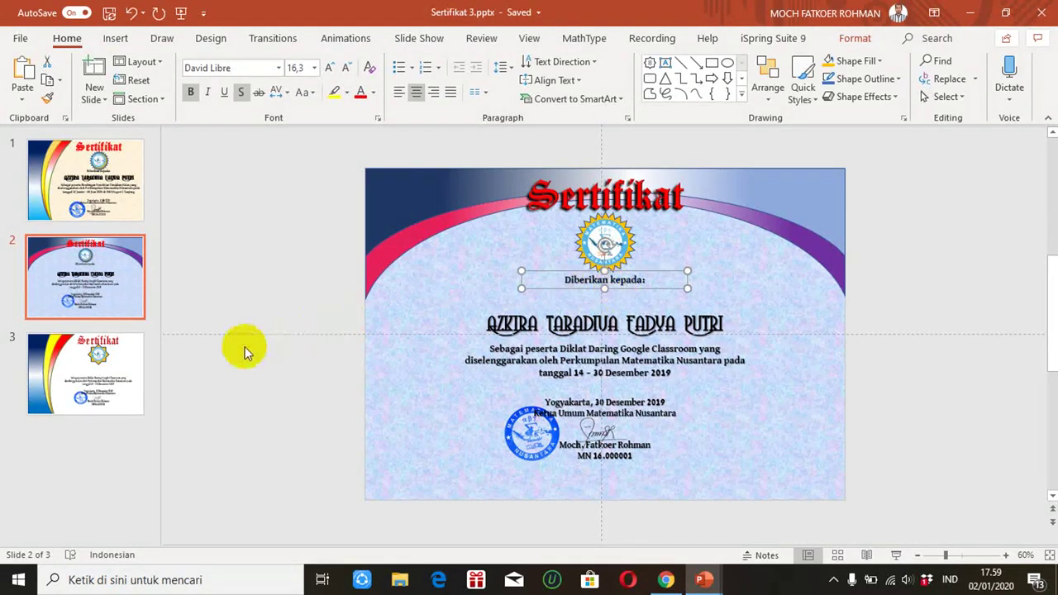
left_click(129, 366)
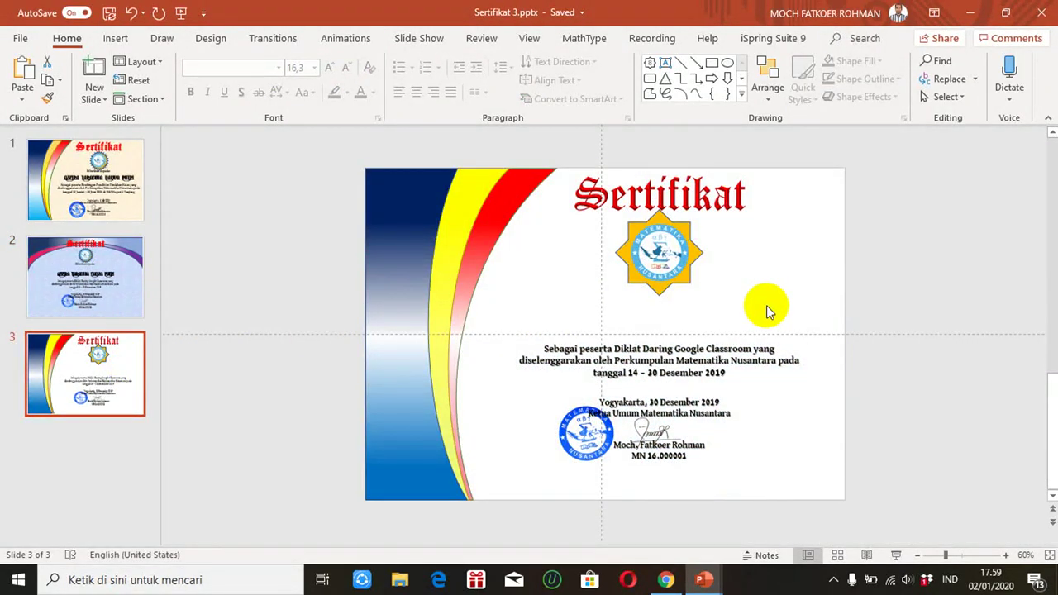
key("ctrl+v")
left_click_drag(570, 292, 621, 313)
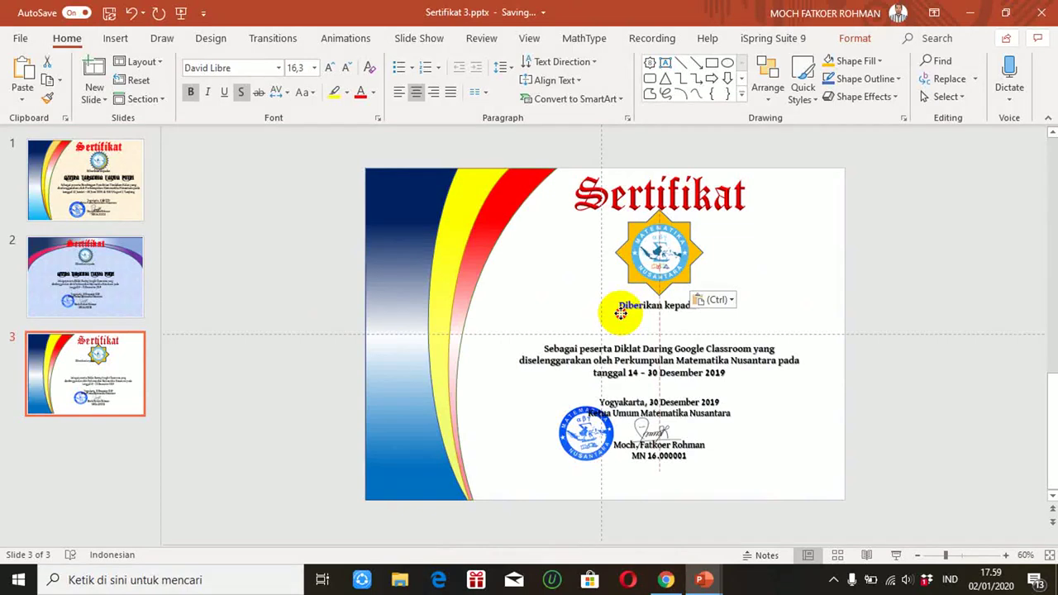
left_click(774, 279)
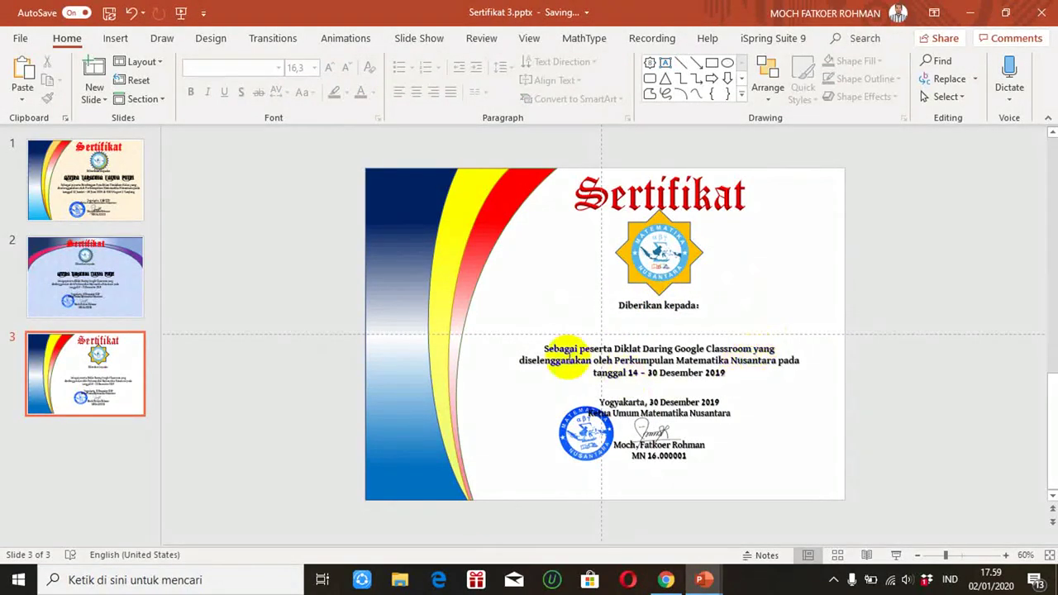
- Shift the description, signature and stamp block slightly lower
left_click_drag(491, 326, 846, 494)
key("Down")
key("Down")
key("Down")
key("Down")
key("Down")
key("Down")
key("Down")
key("Down")
key("Down")
key("Down")
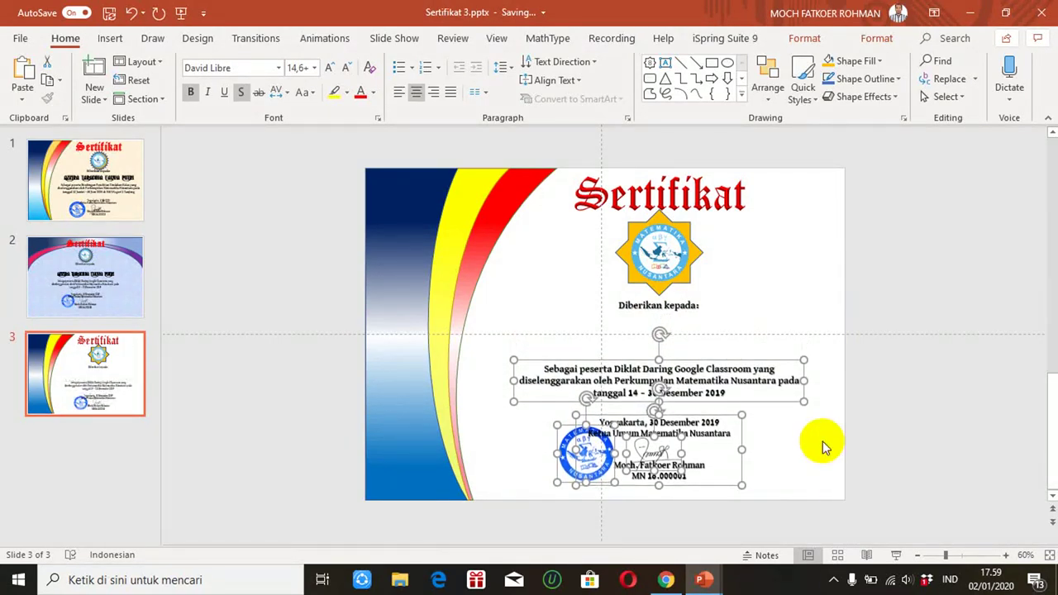
left_click(775, 286)
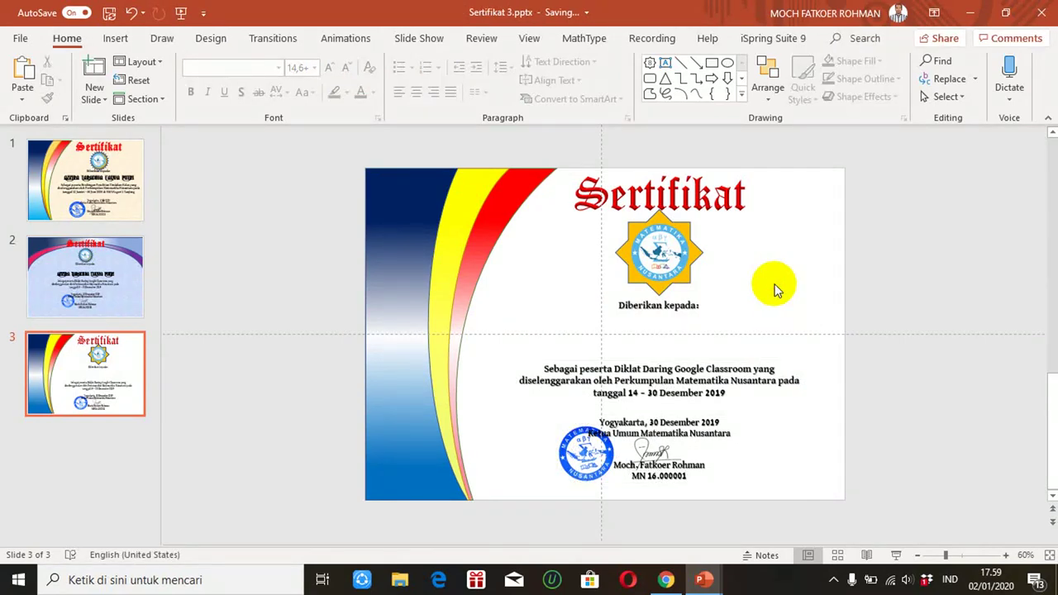
left_click(119, 39)
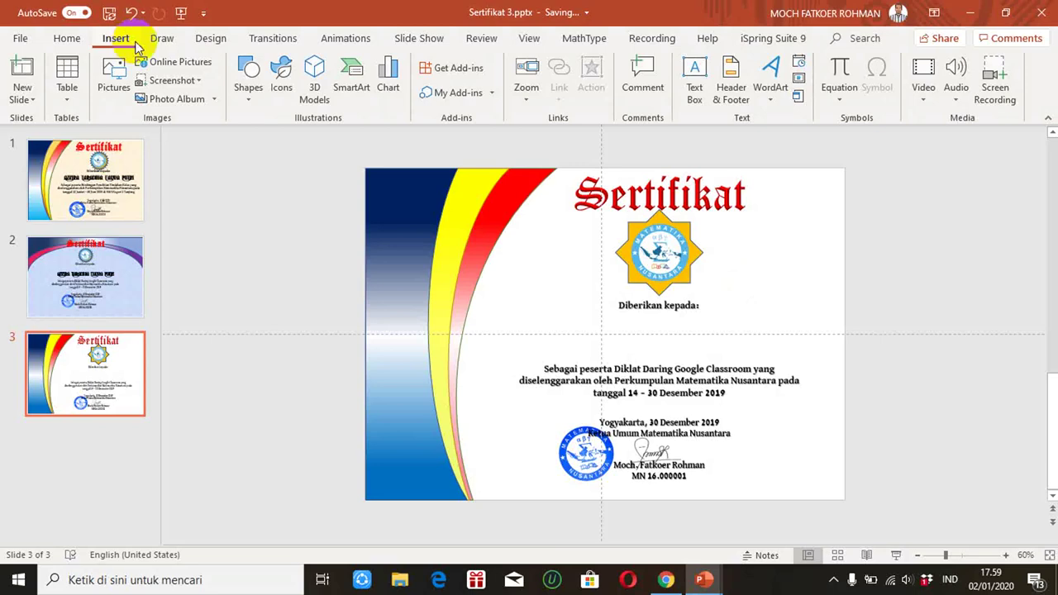
- Add a text box under 'Diberikan kepada:' holding the recipient's full name at 40 pt
left_click(694, 79)
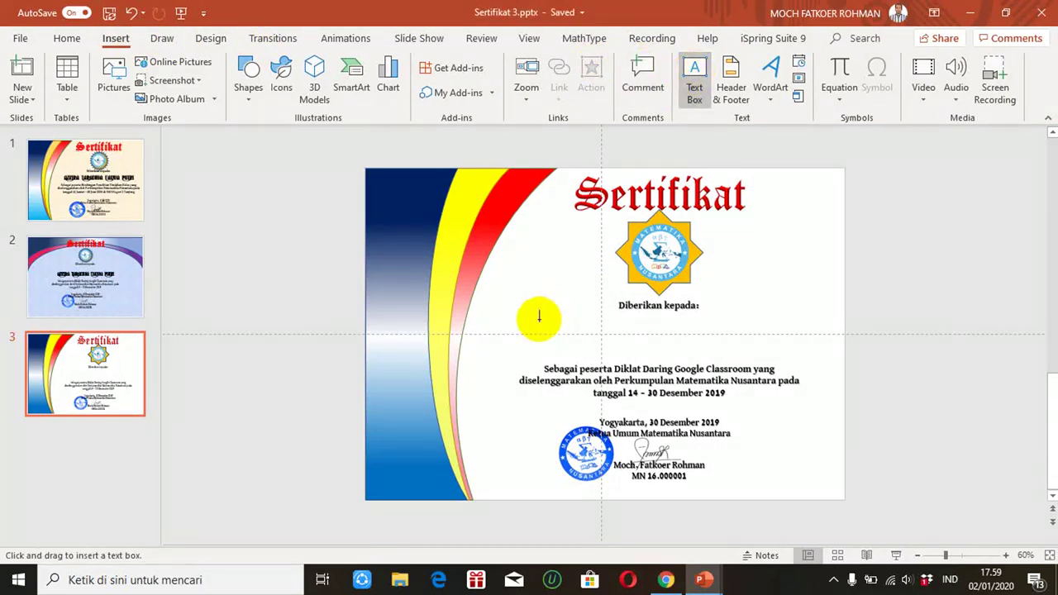
left_click_drag(525, 320, 804, 347)
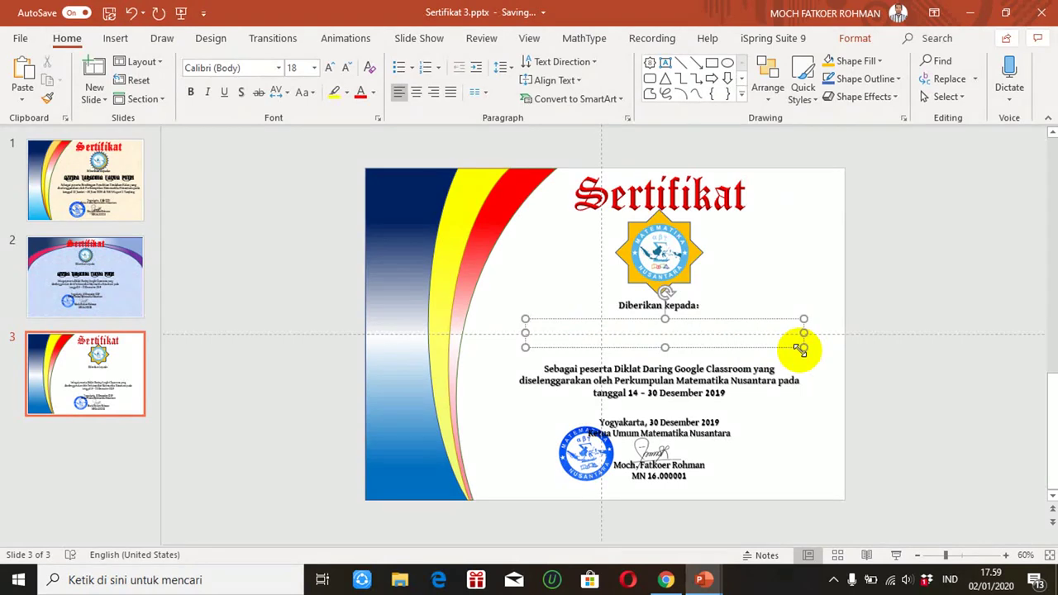
type("Azkira Taradiva Fadya Putri")
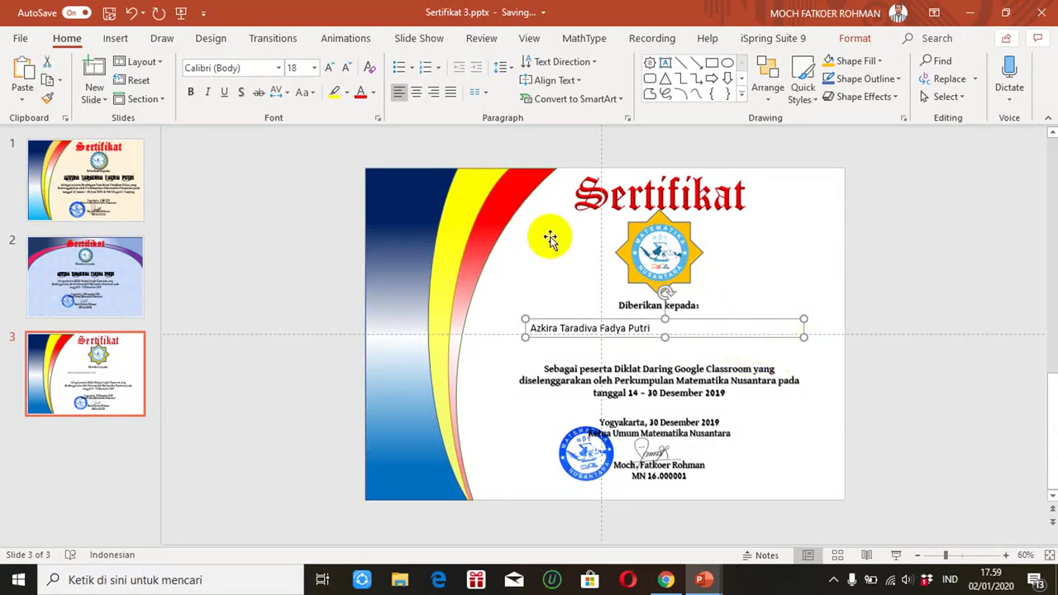
left_click(314, 72)
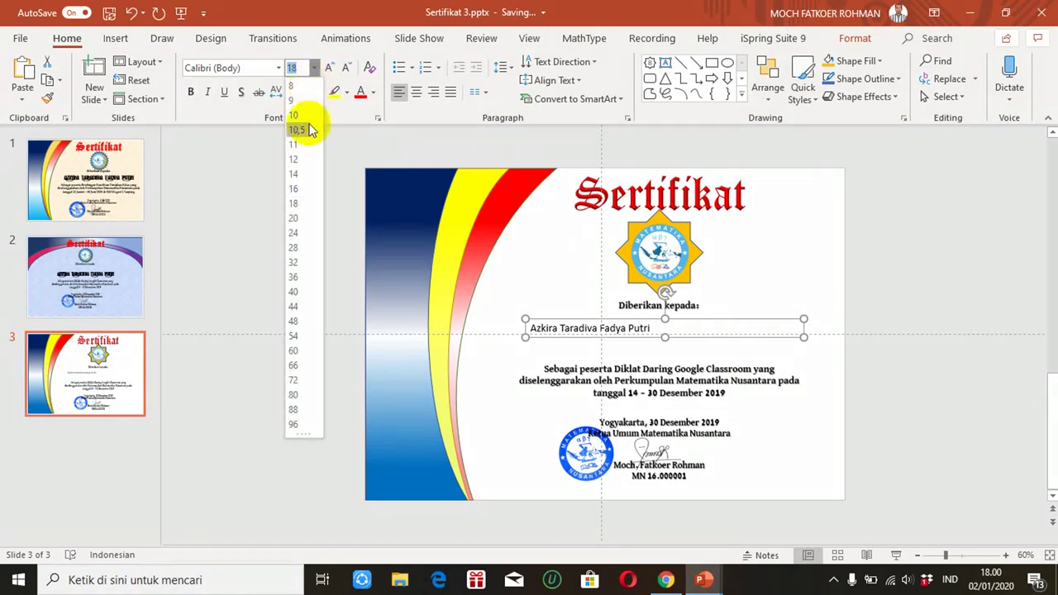
left_click(295, 292)
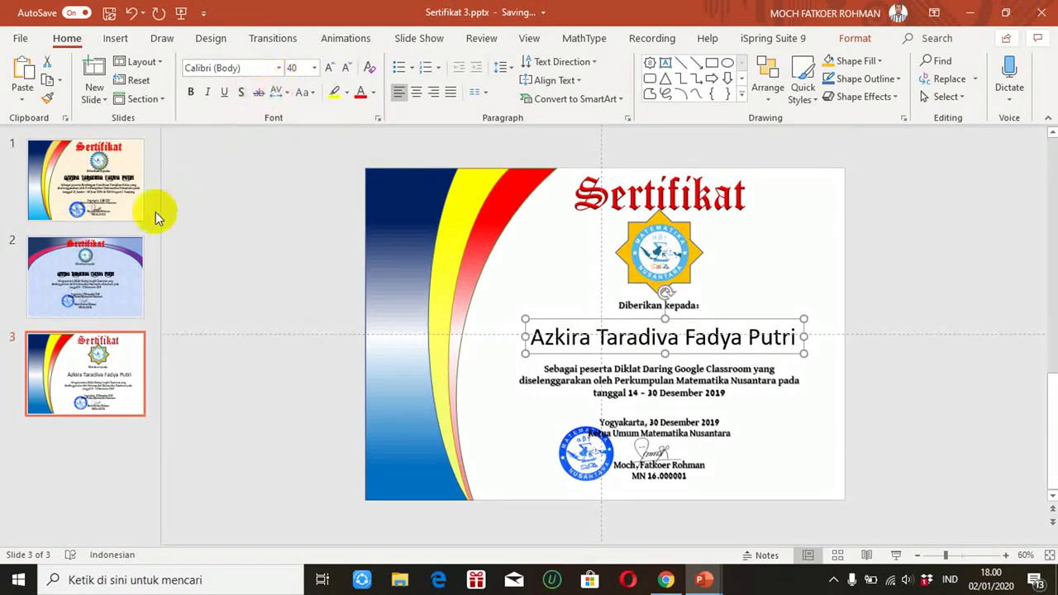
left_click(98, 283)
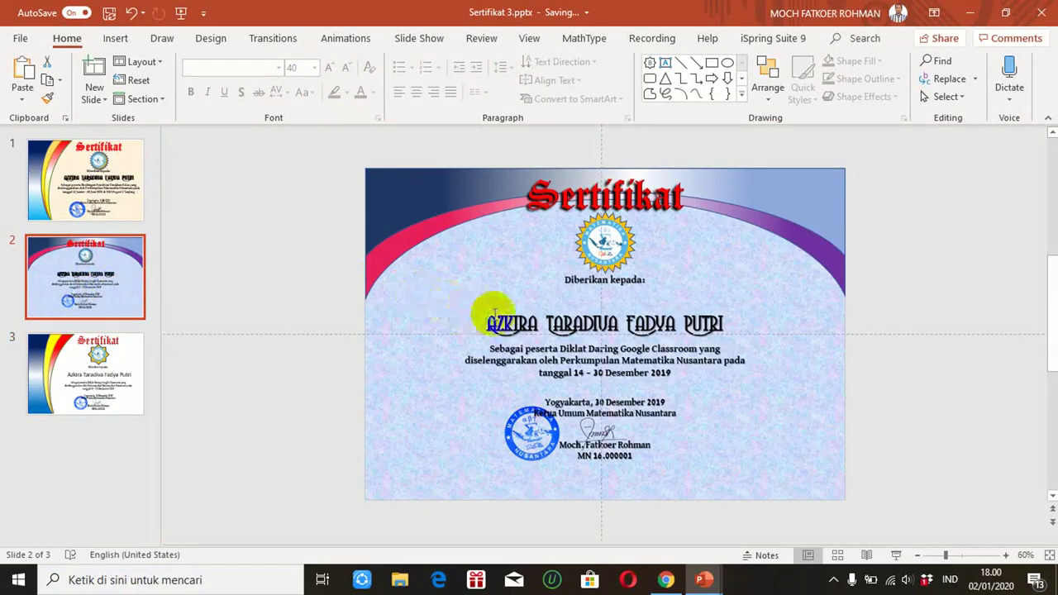
double_click(503, 321)
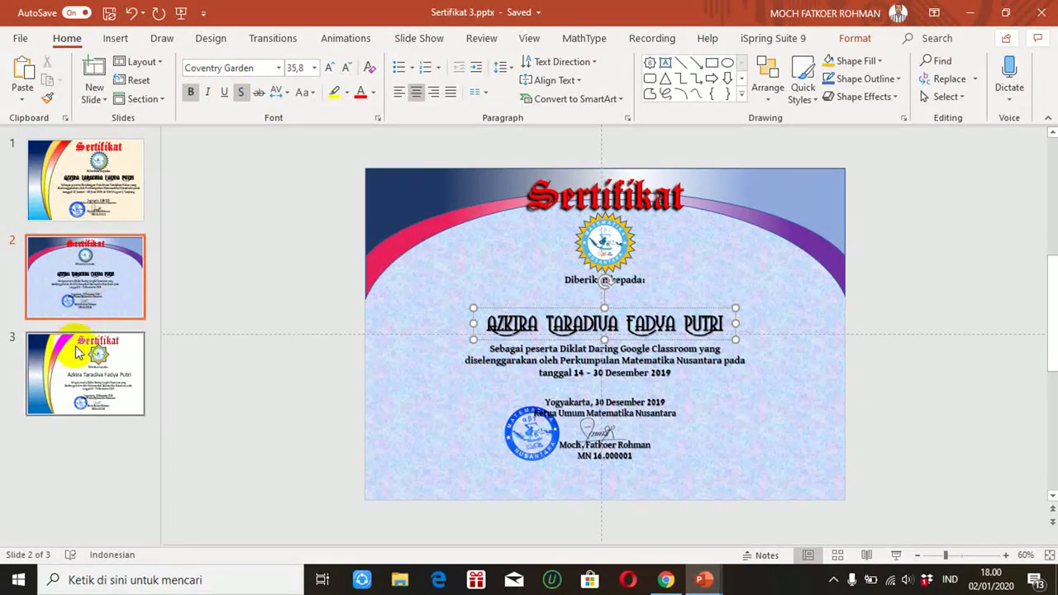
left_click(101, 354)
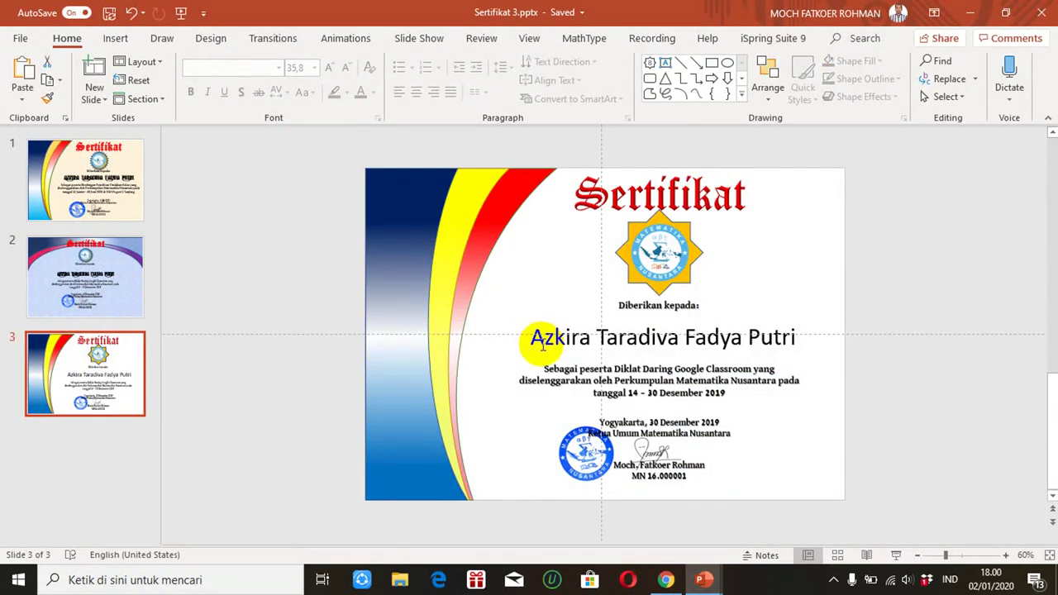
left_click(544, 349)
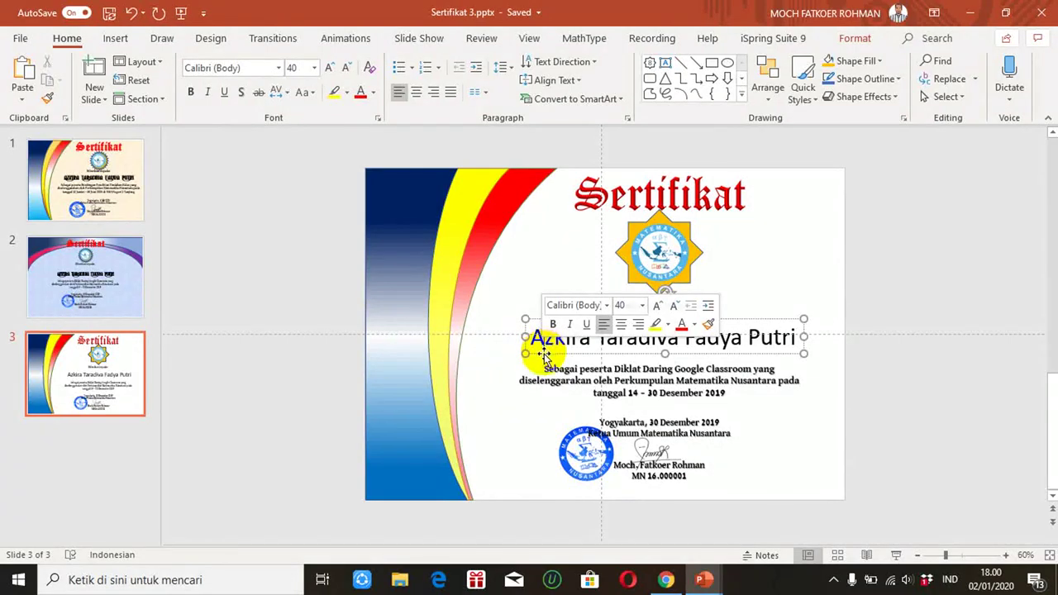
- Set the recipient's name to bold Coventry Garden with a text shadow
left_click(279, 68)
type("Colonna MT")
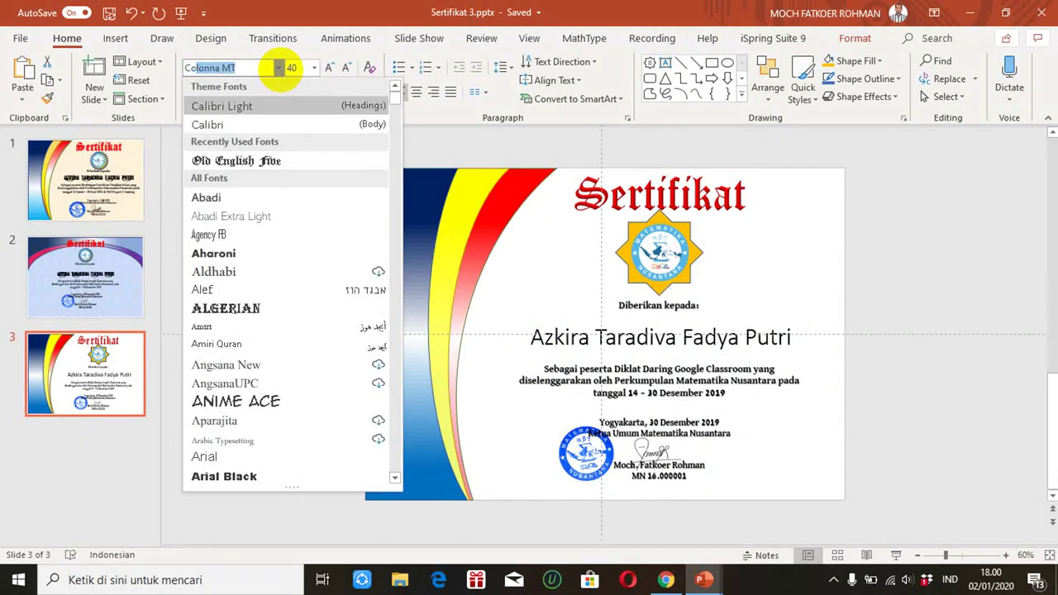
type("oventry Garden")
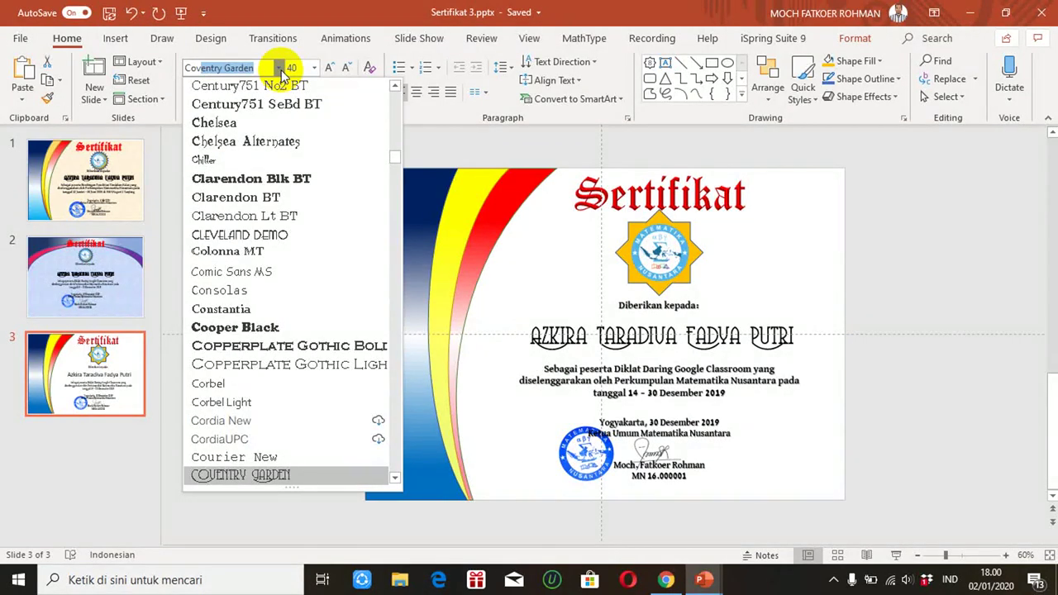
key("Return")
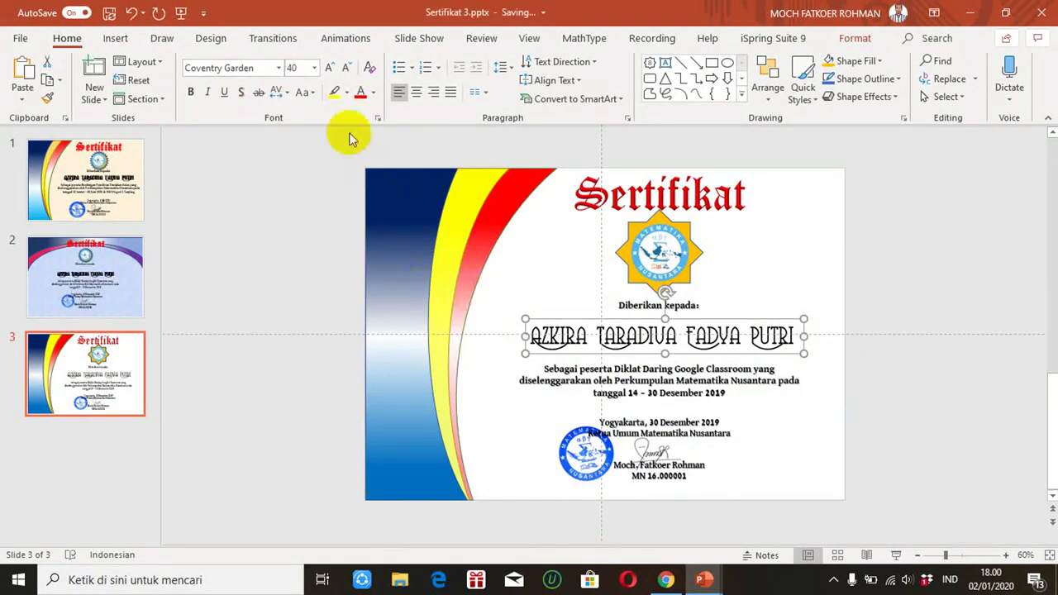
left_click(191, 92)
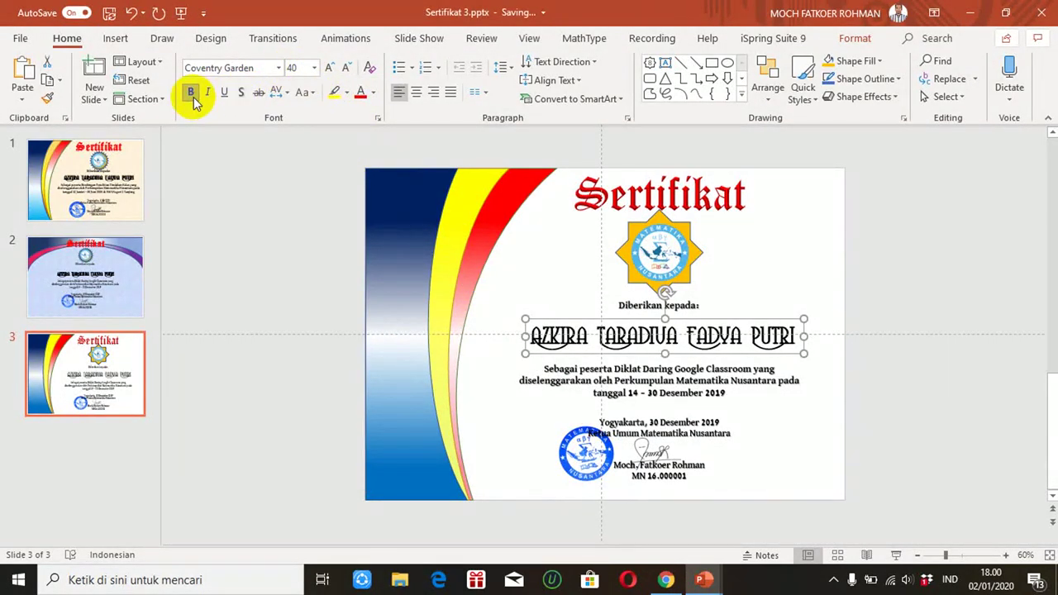
left_click(239, 94)
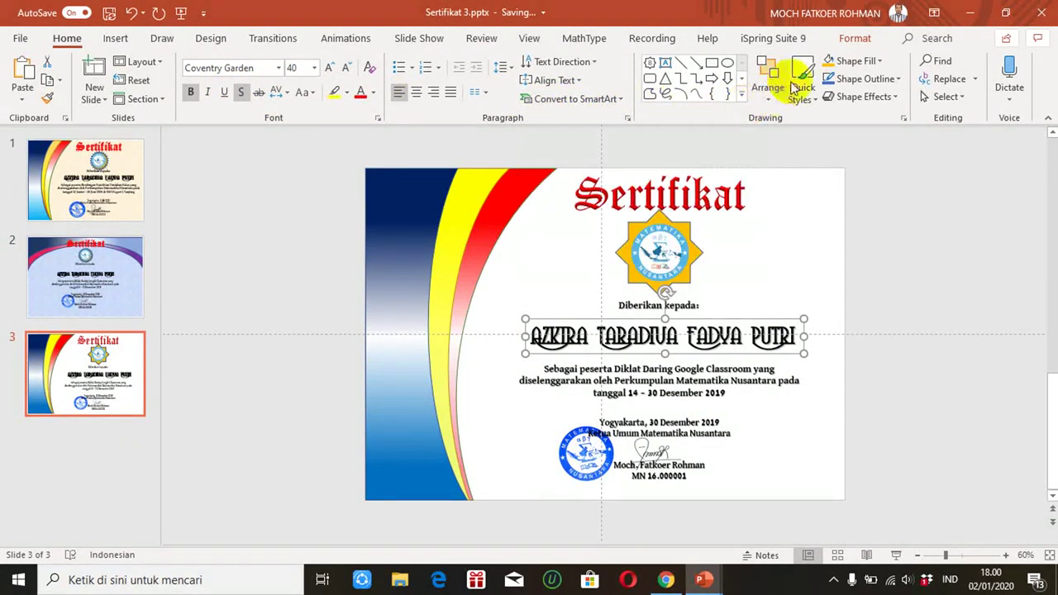
- Apply an Outer shadow preset to the name through Text Effects
left_click(857, 42)
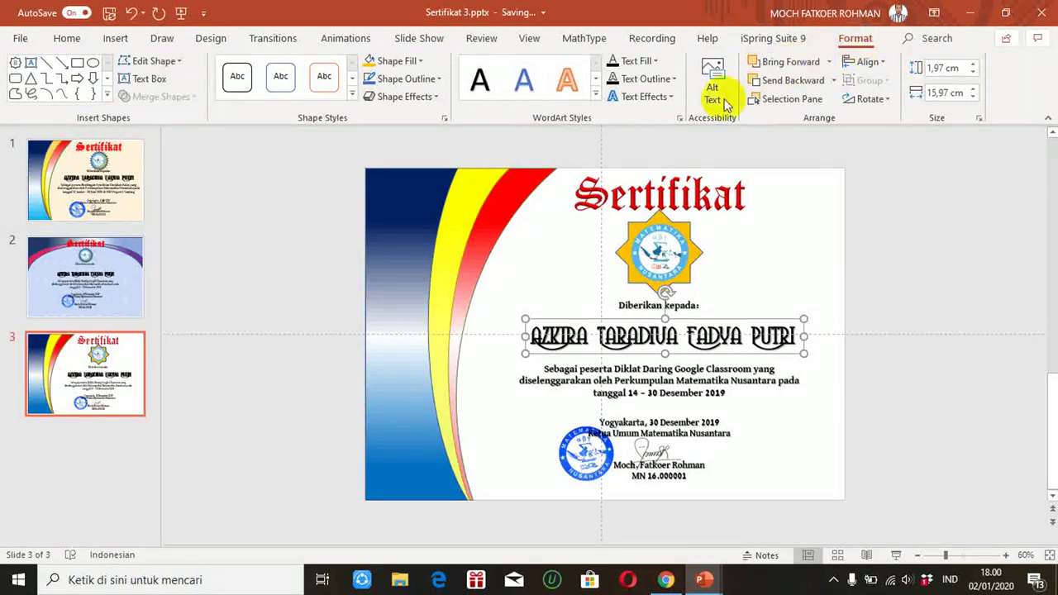
left_click(658, 97)
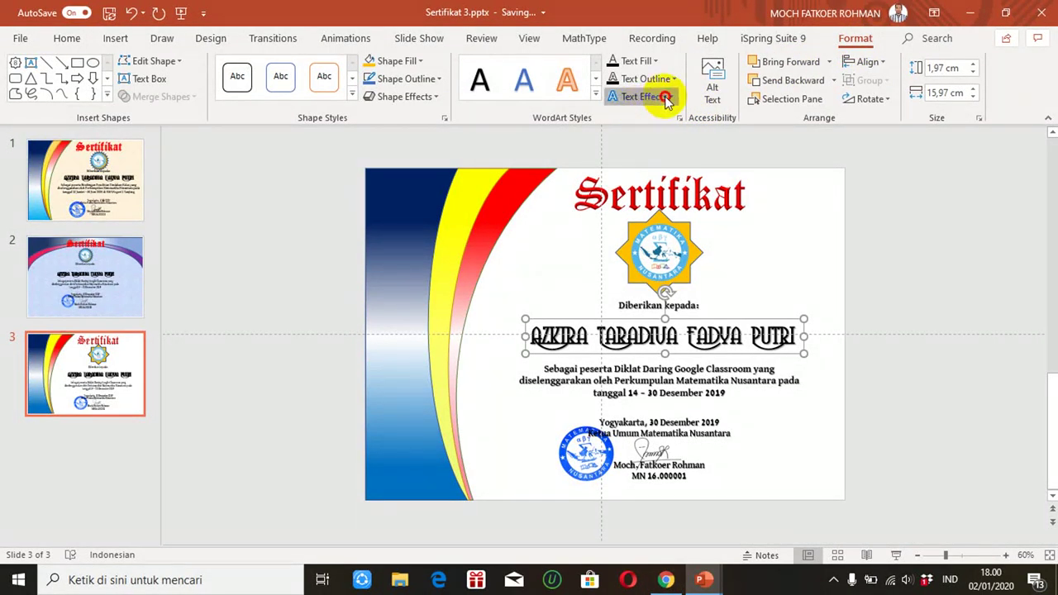
mouse_move(659, 194)
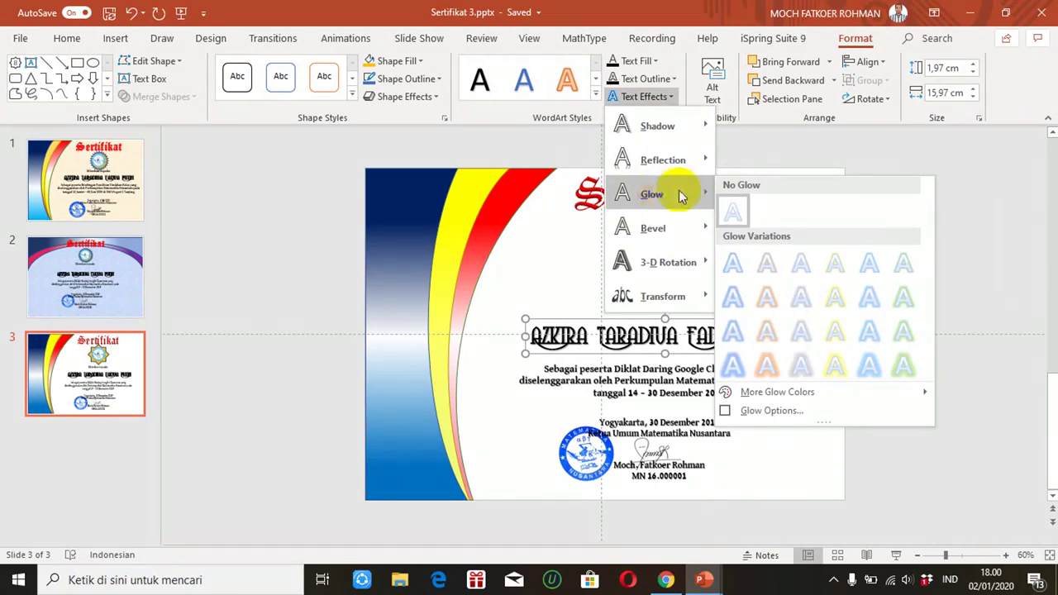
mouse_move(659, 126)
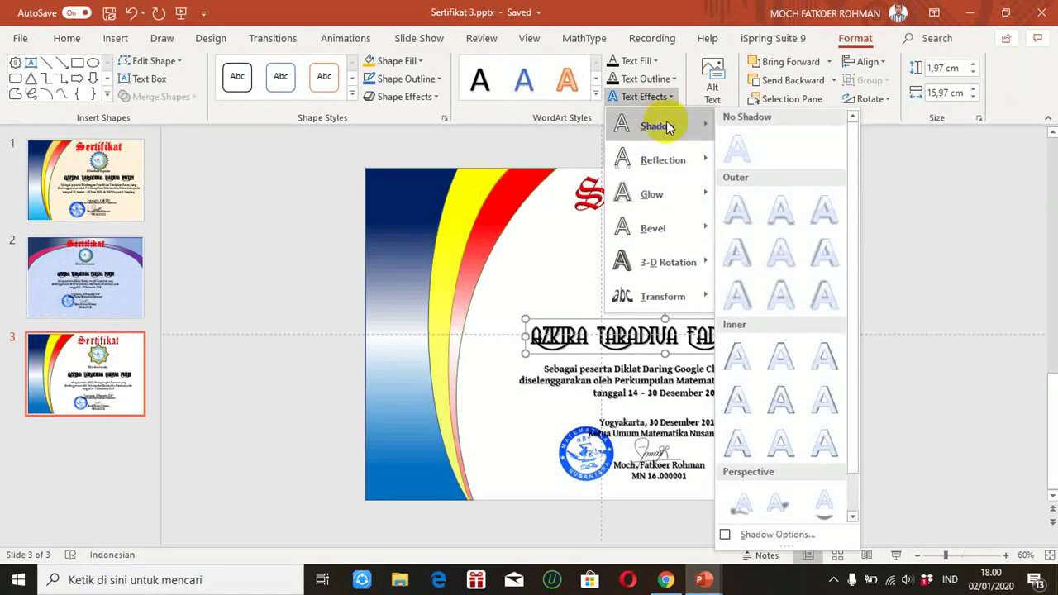
left_click(821, 245)
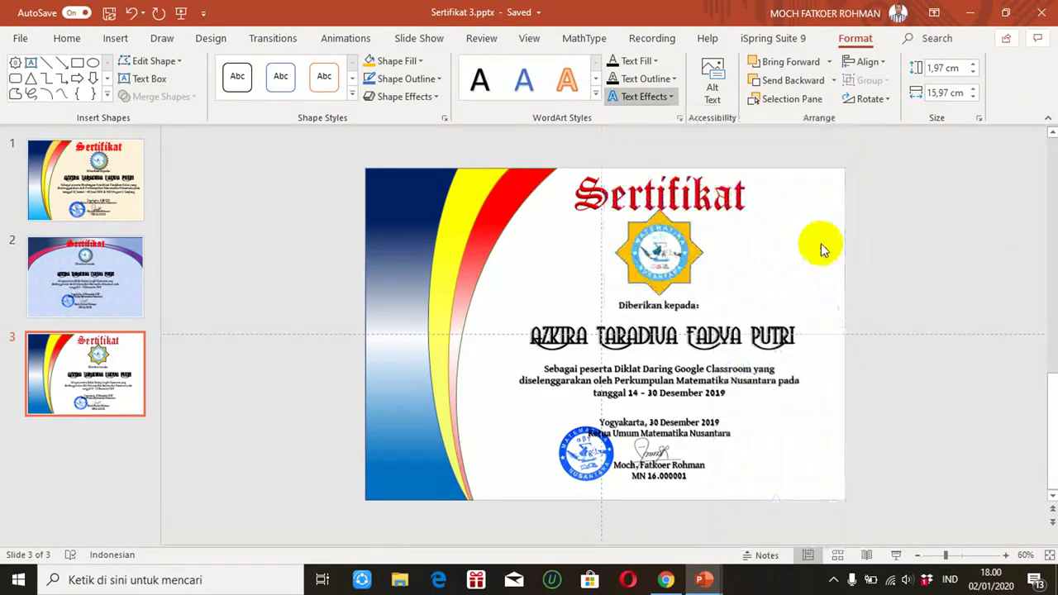
left_click(798, 280)
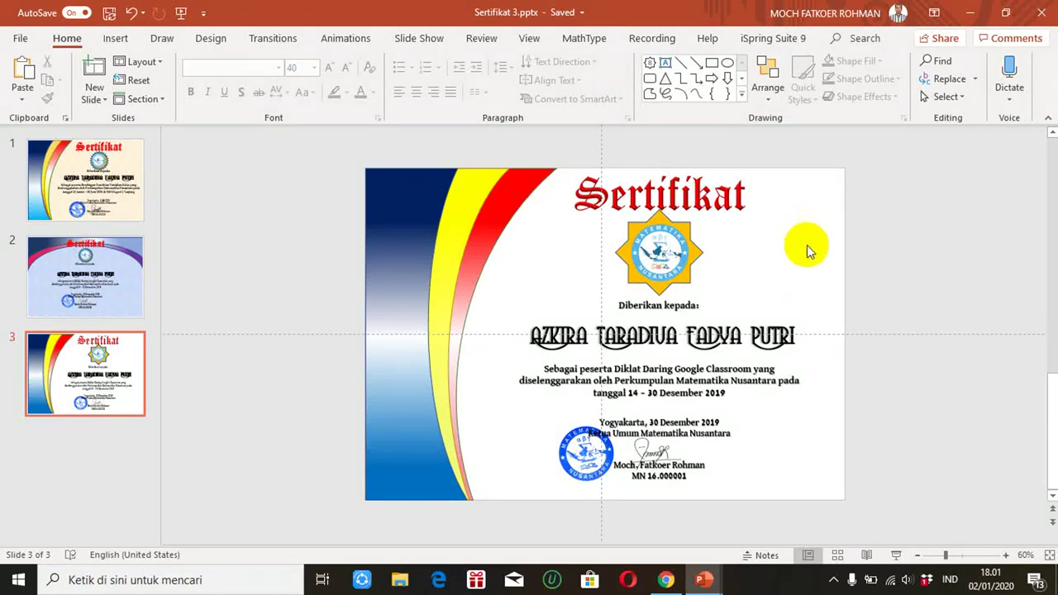
left_click(778, 204)
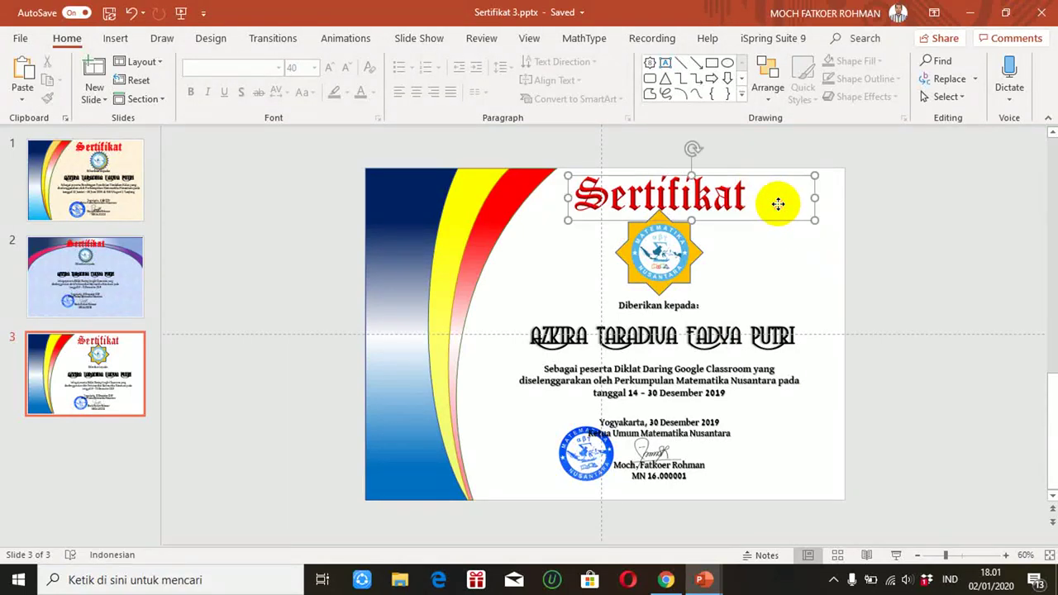
left_click(809, 277)
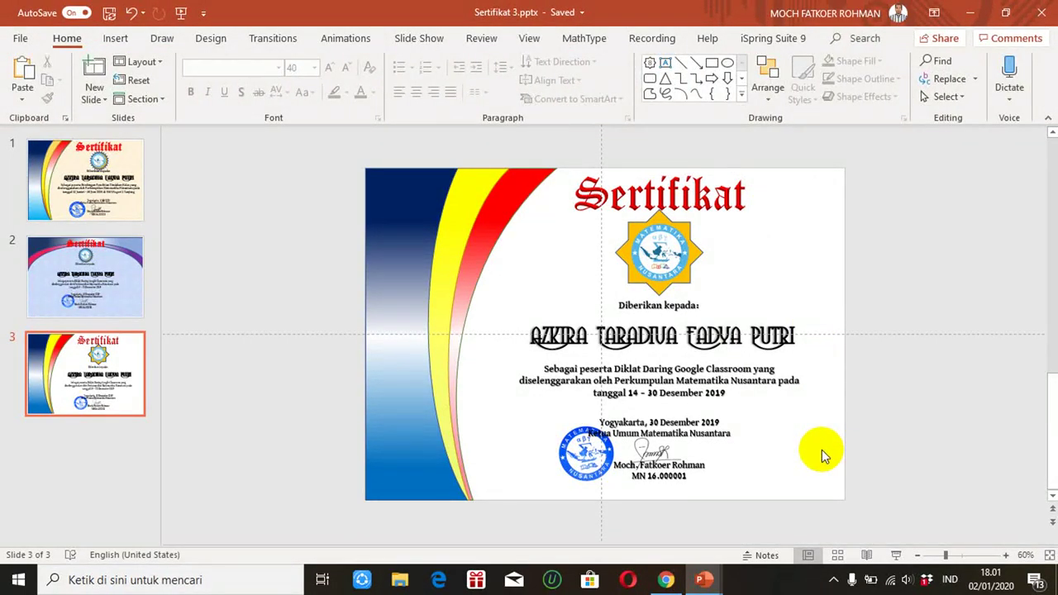
- Give slide 3's background a pattern fill, trying diamond, crosshatch, diagonal and checkerboard patterns
left_click(206, 39)
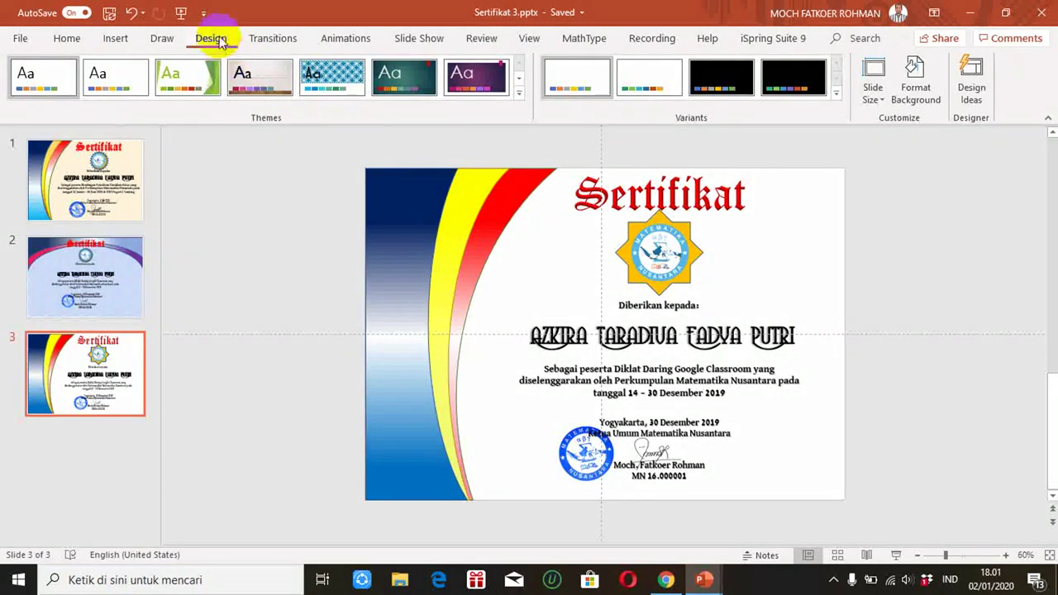
left_click(931, 97)
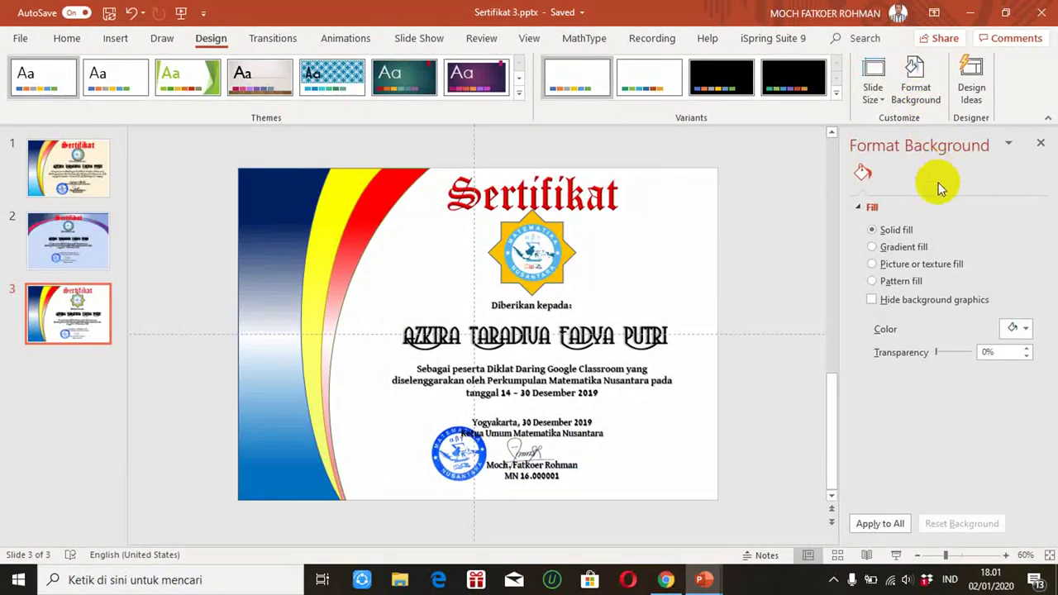
left_click(873, 281)
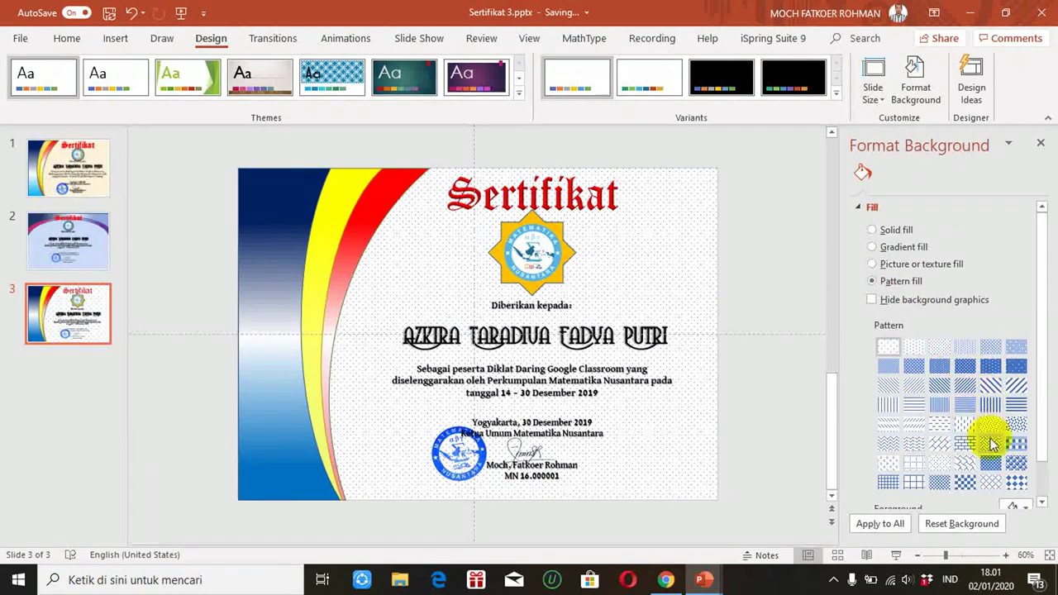
left_click(992, 465)
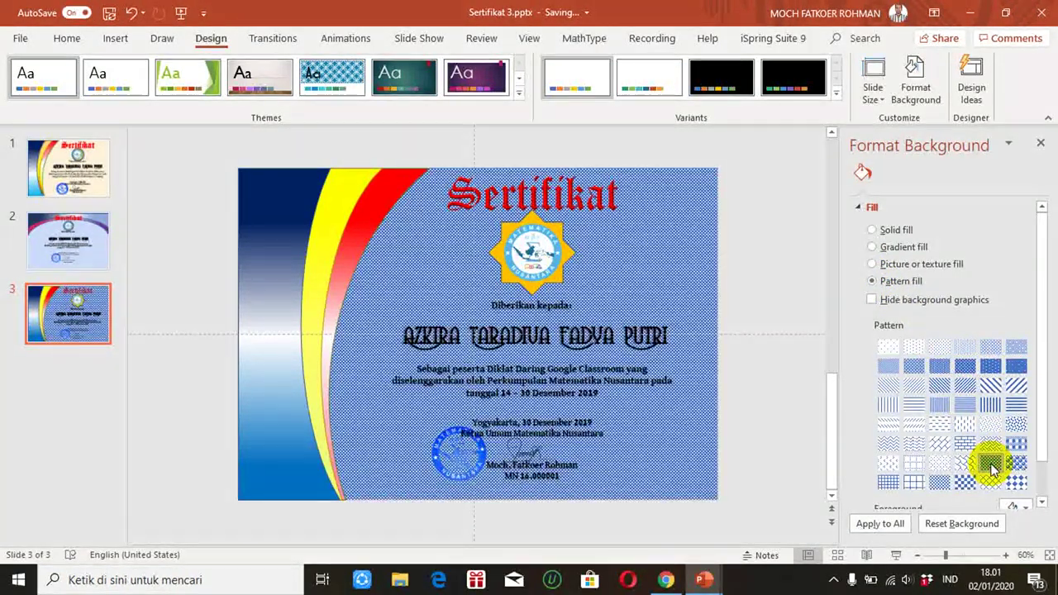
left_click(1016, 462)
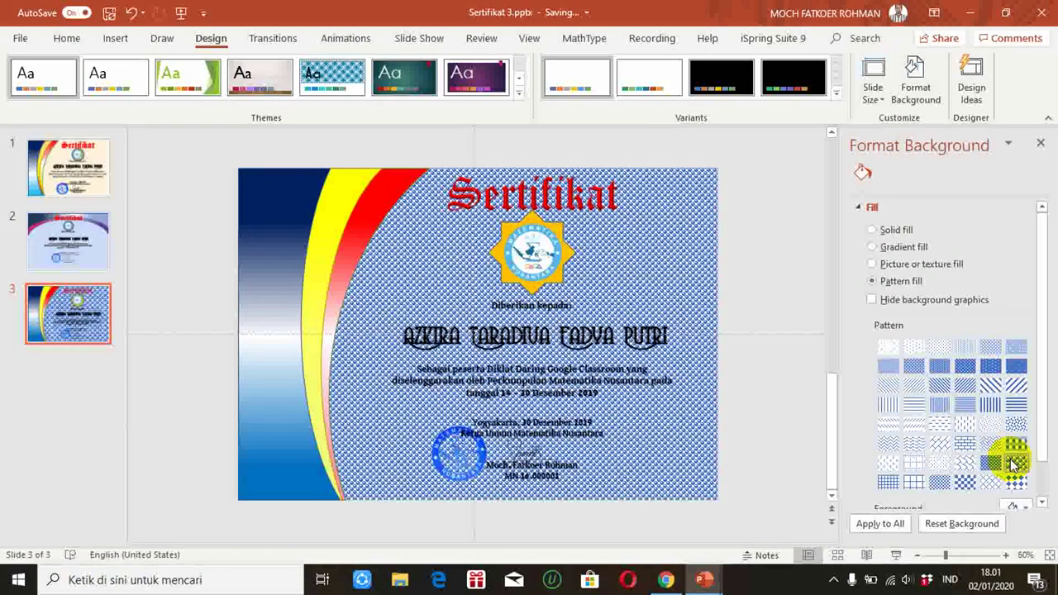
left_click(939, 444)
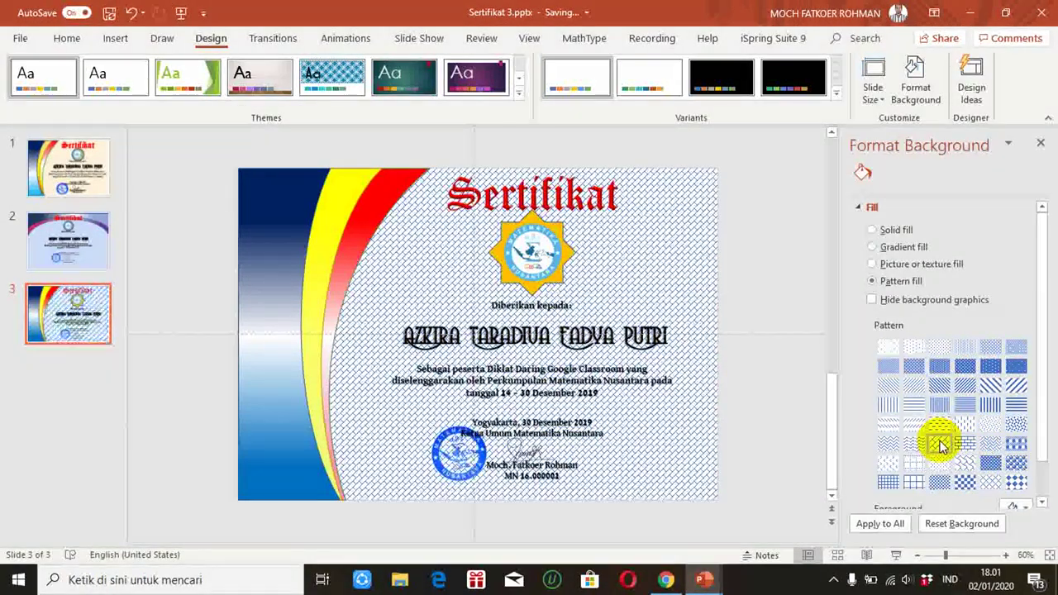
left_click(922, 389)
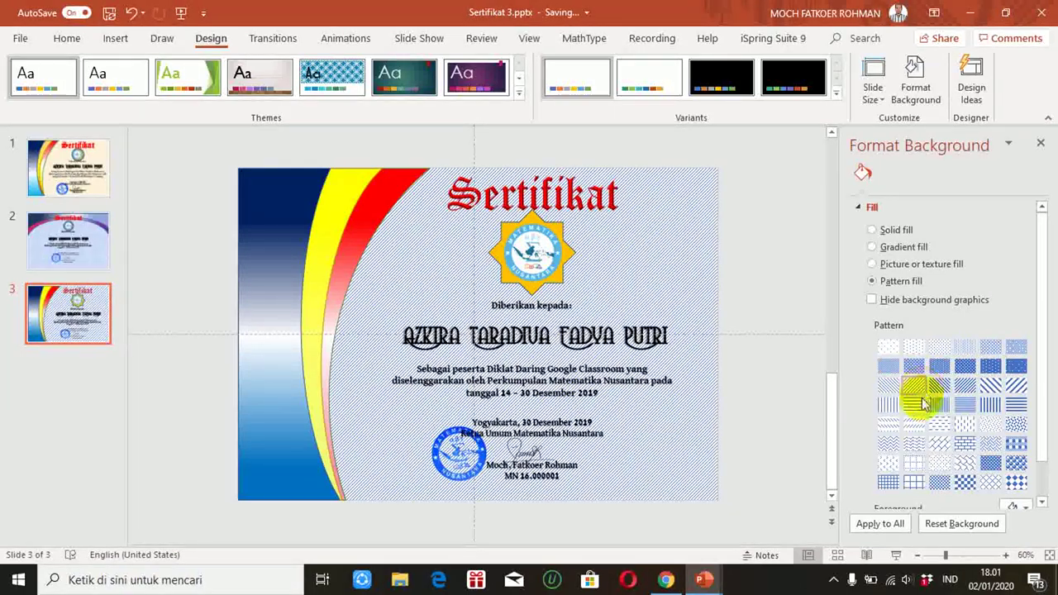
left_click(962, 484)
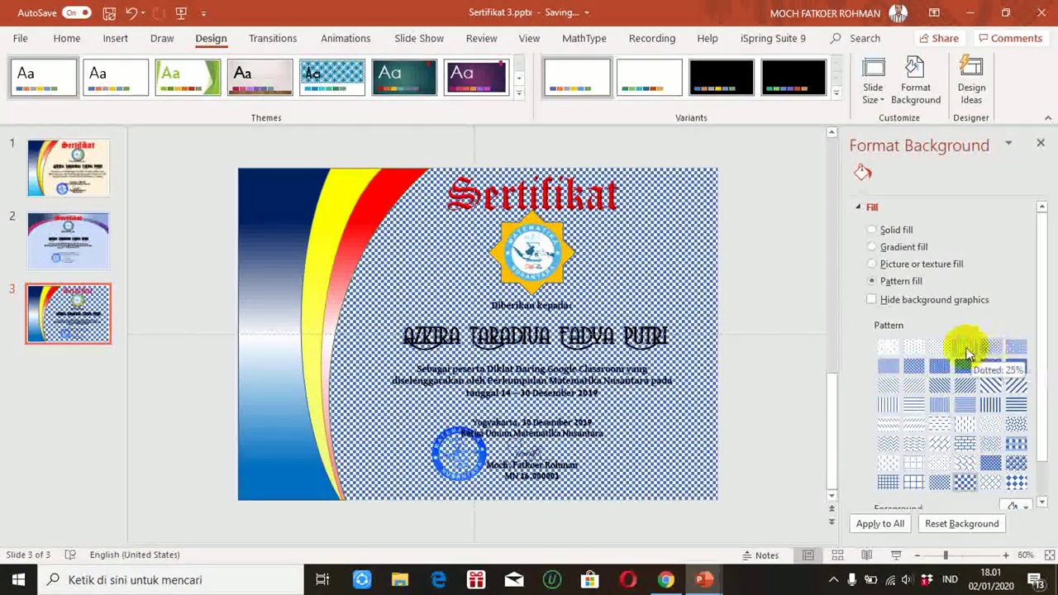
- Settle on the fine dotted background pattern and preview the certificate full-screen
left_click(940, 348)
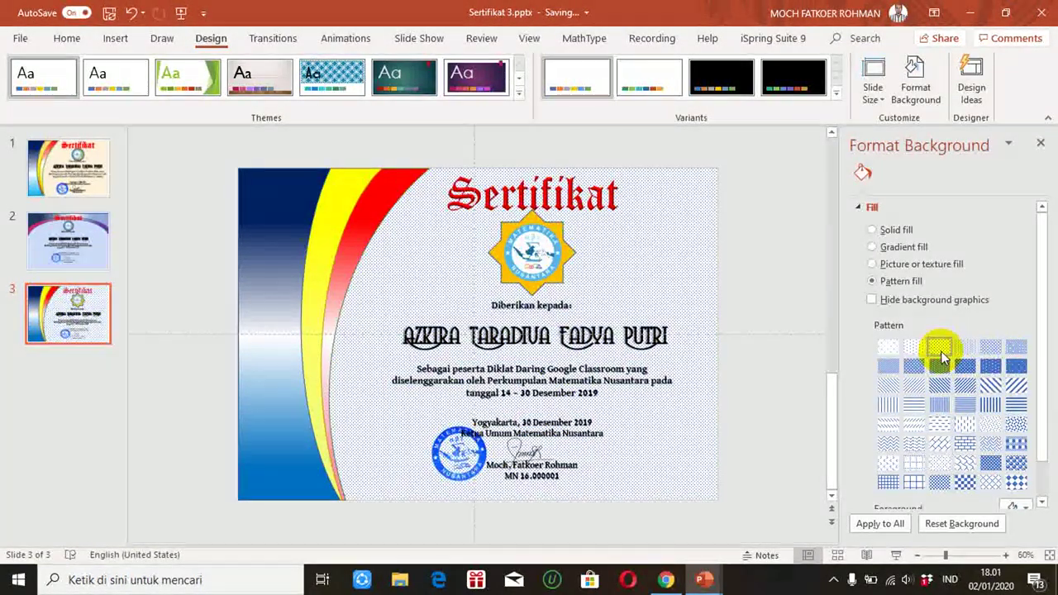
left_click(1042, 393)
left_click_drag(1042, 393, 1031, 473)
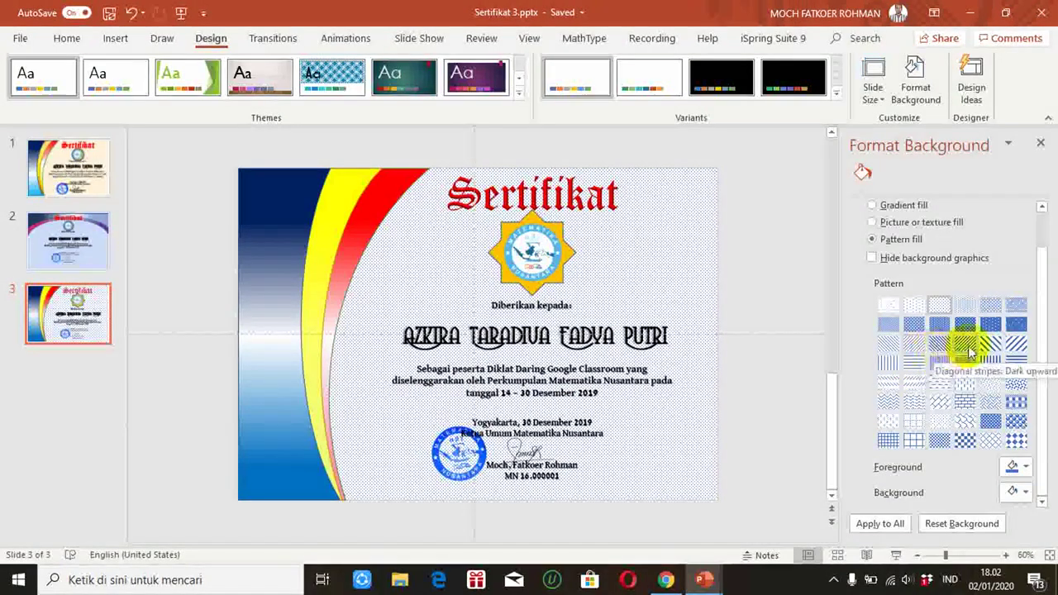
left_click(940, 402)
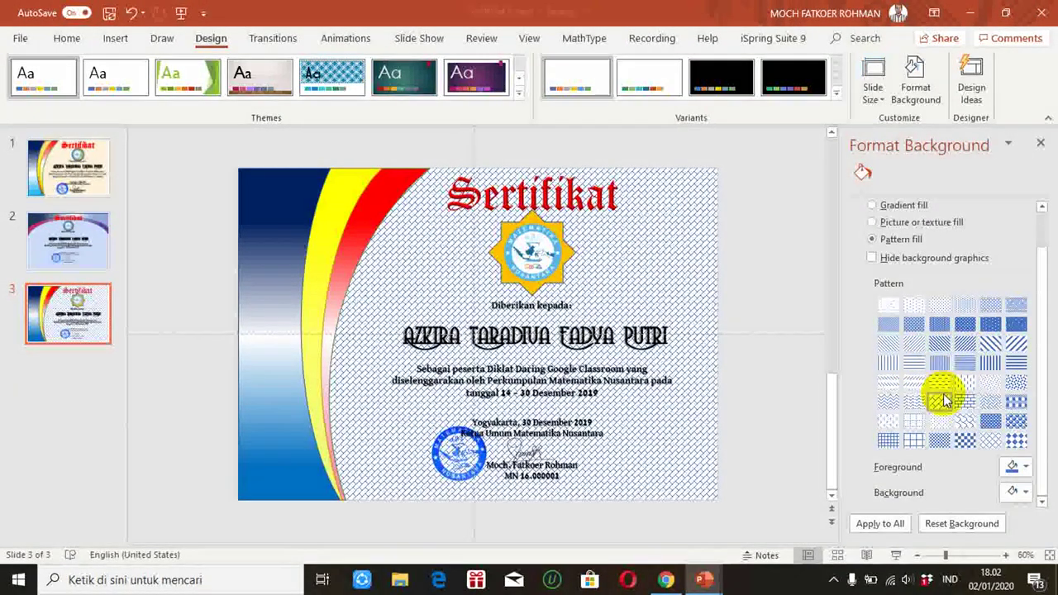
left_click(773, 339)
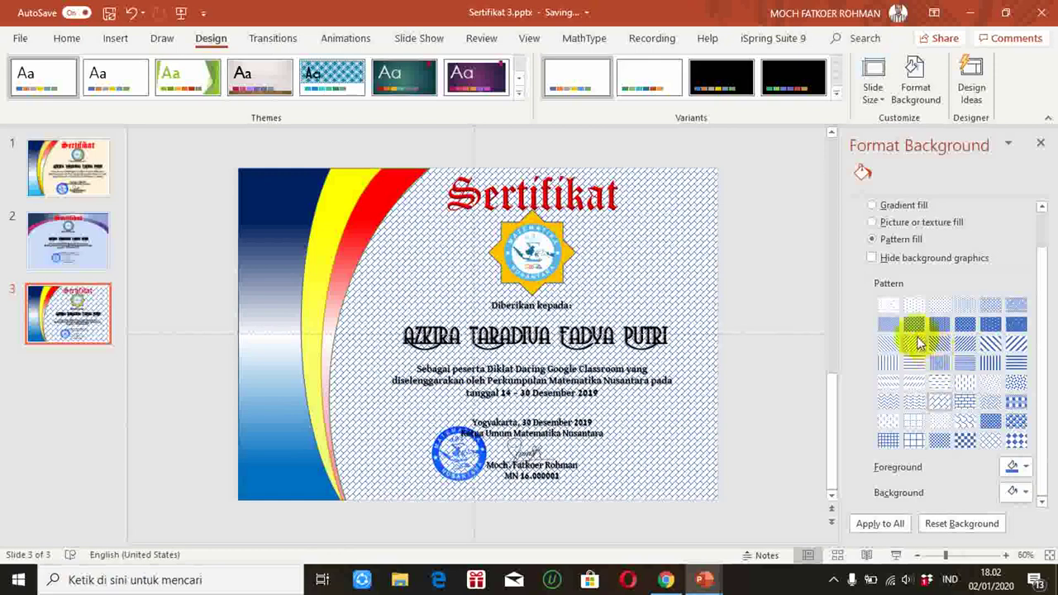
left_click(888, 306)
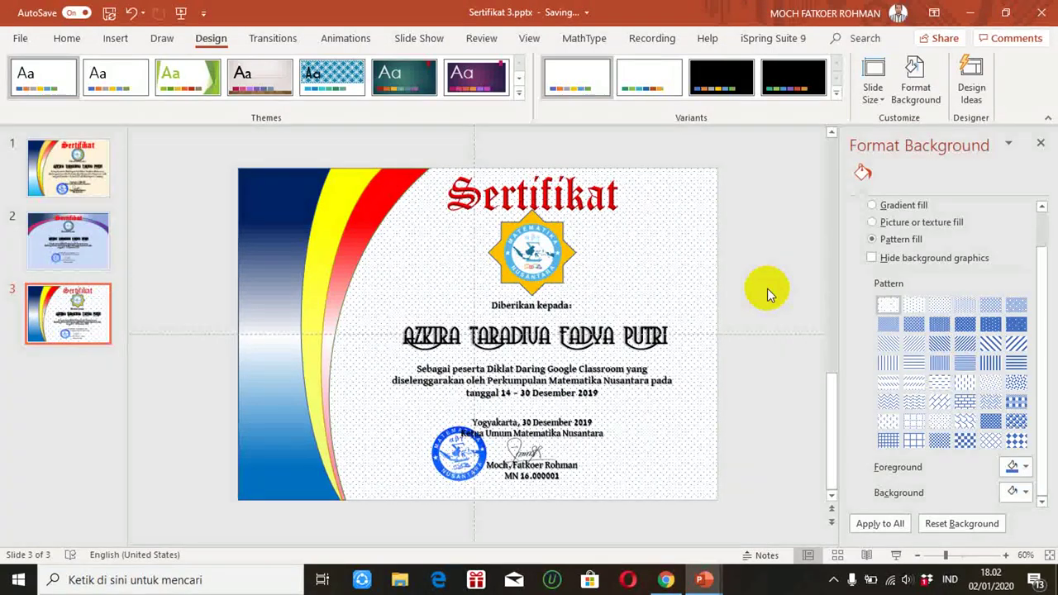
left_click(897, 557)
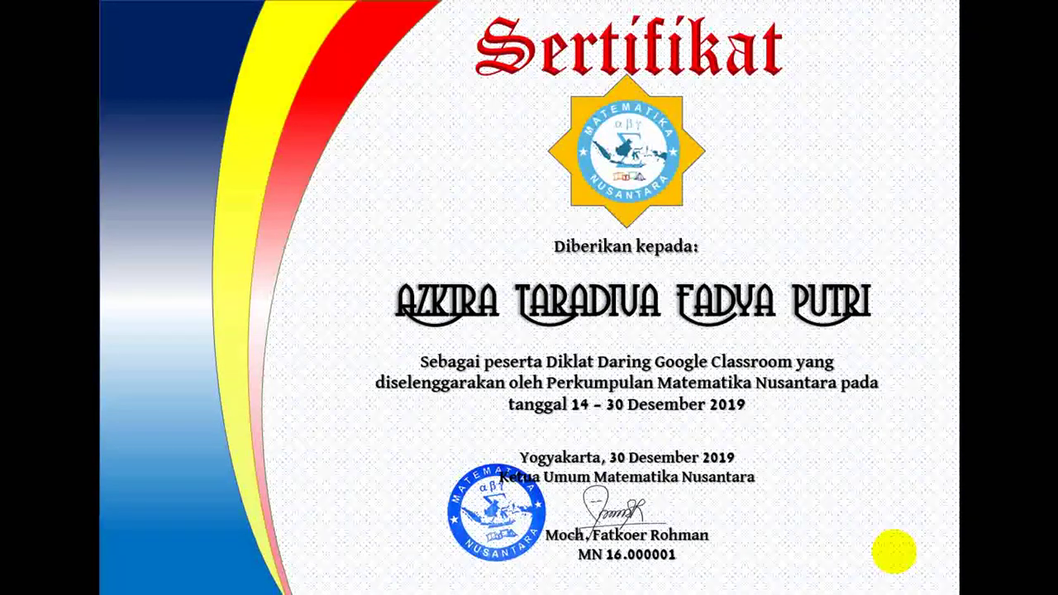
key("Escape")
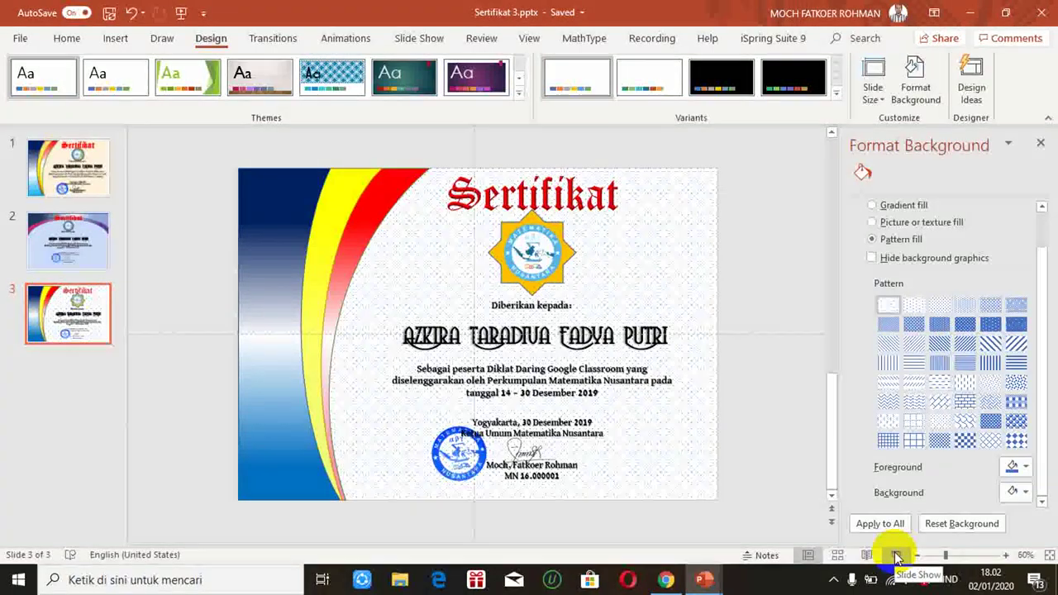
left_click(83, 267)
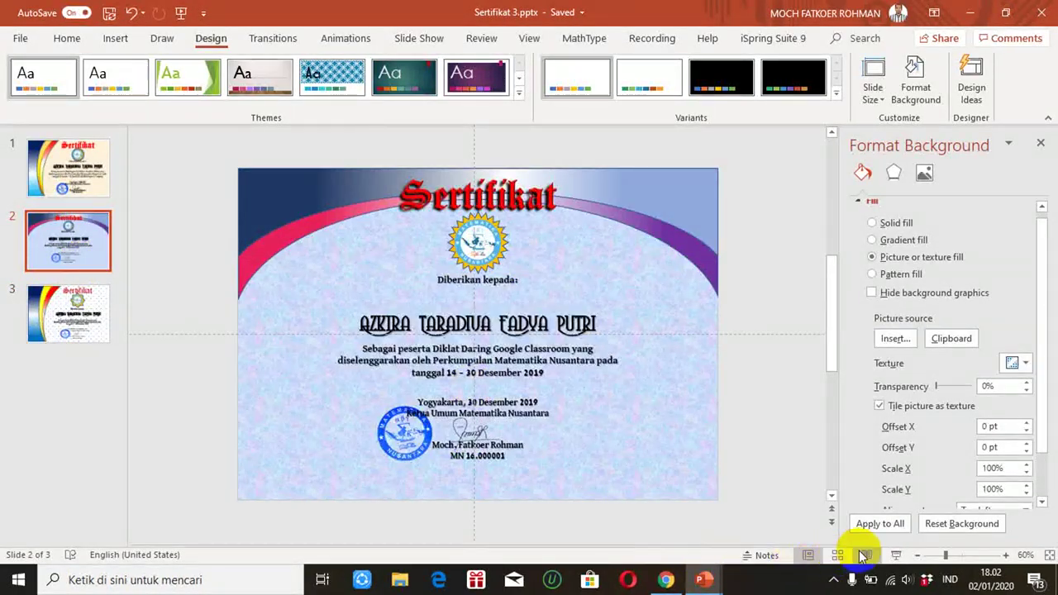
left_click(896, 554)
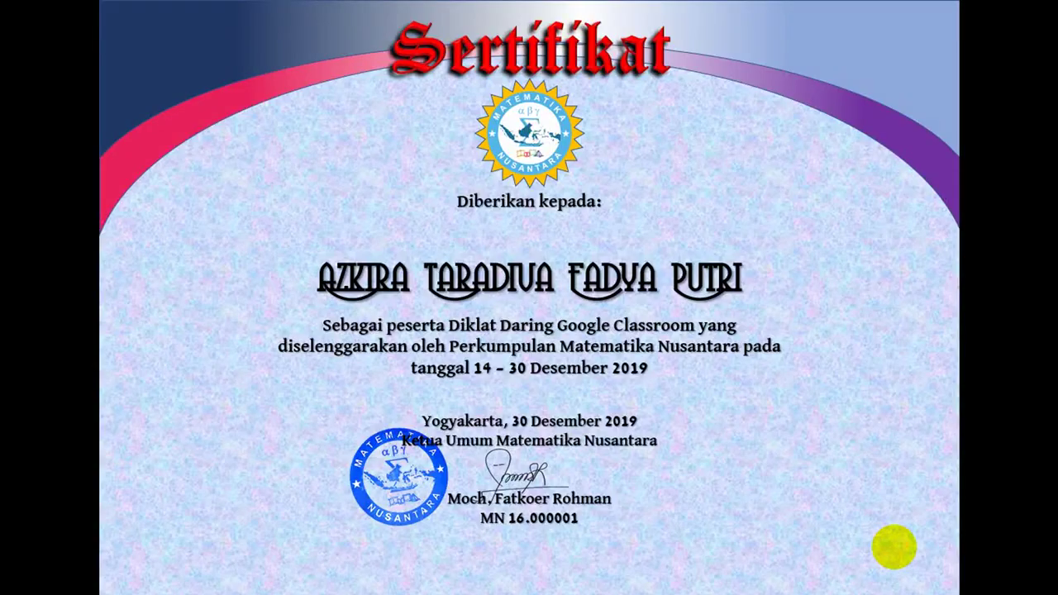
key("Escape")
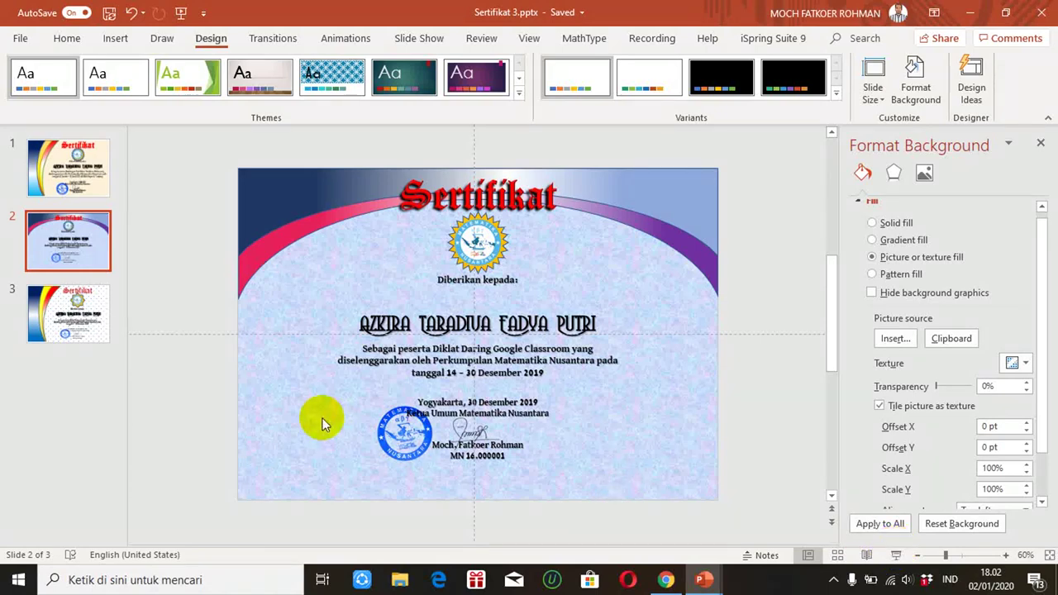
left_click(95, 334)
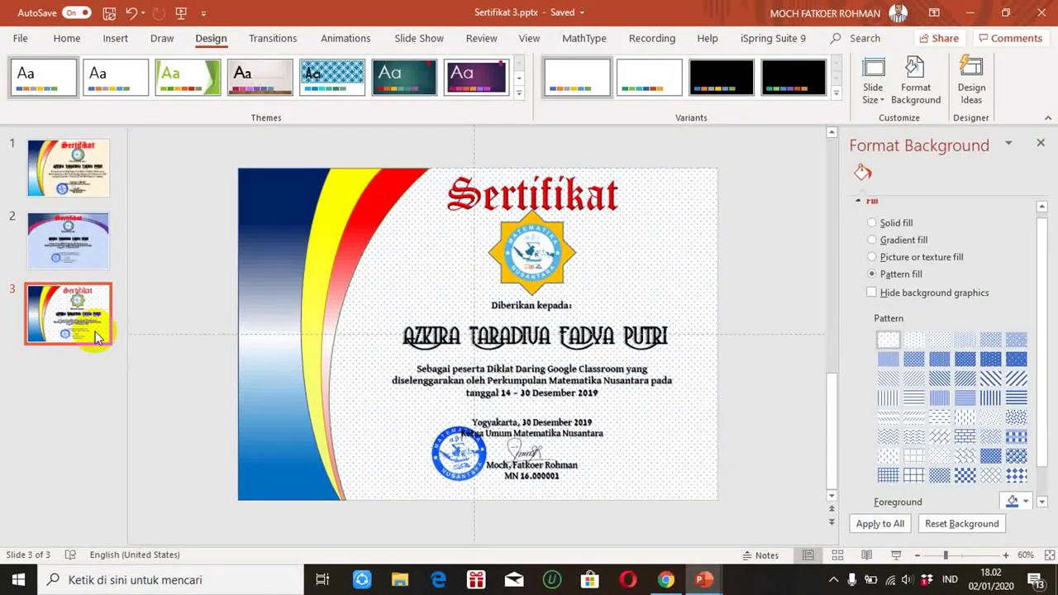